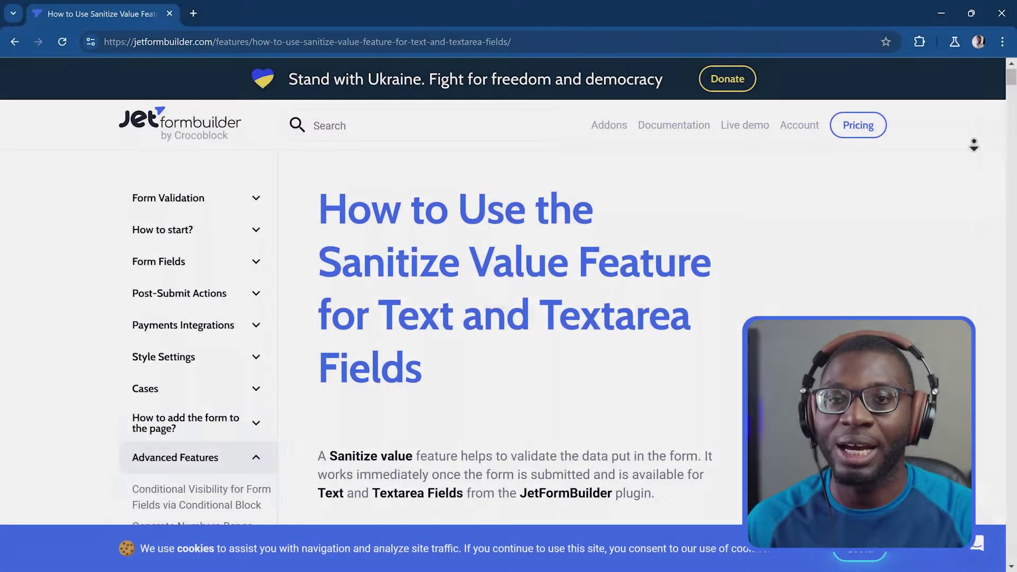
- Middle-click autoscroll through the 'How to Use the Sanitize Value Feature' documentation article
middle_click(973, 162)
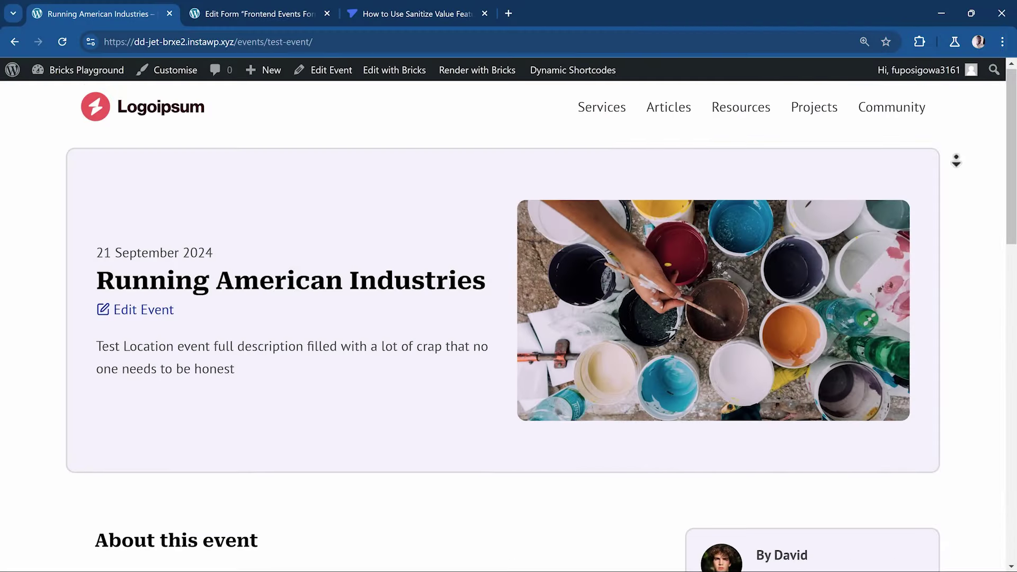
- Open the Running American Industries event's Edit Event link in a new tab
scroll(957, 161, down, 3)
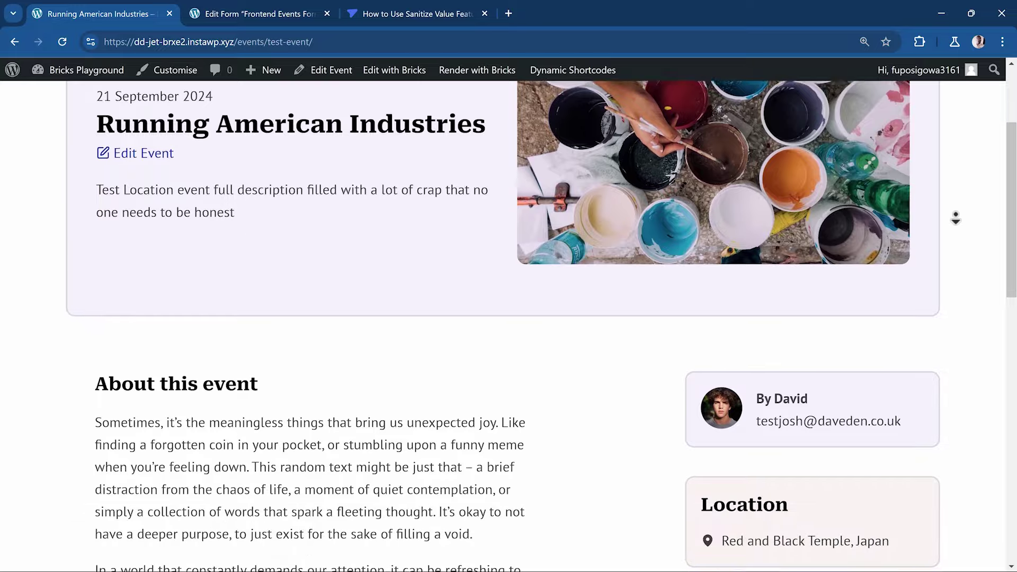
scroll(956, 218, down, 6)
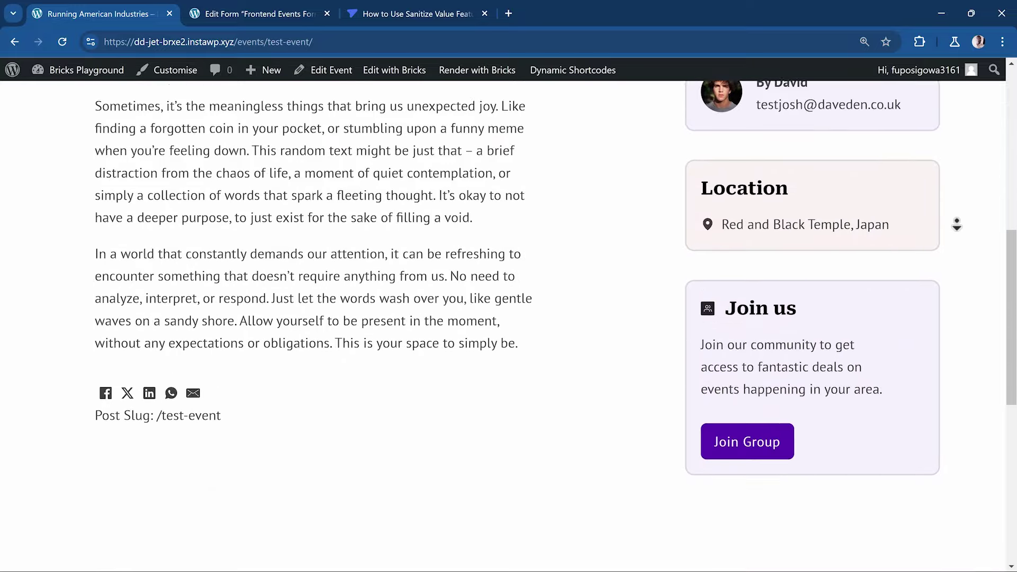
scroll(957, 224, down, 5)
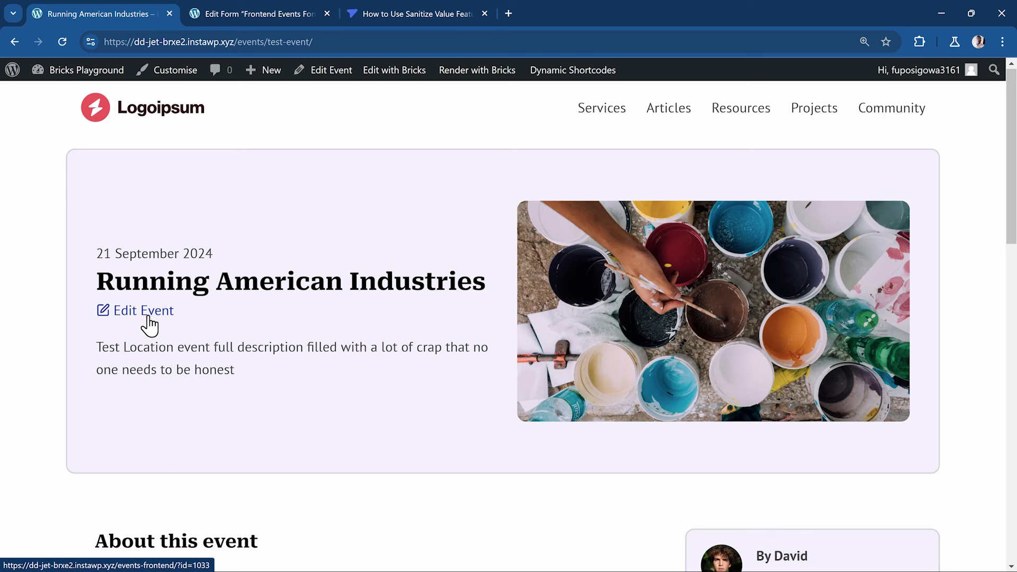
right_click(149, 316)
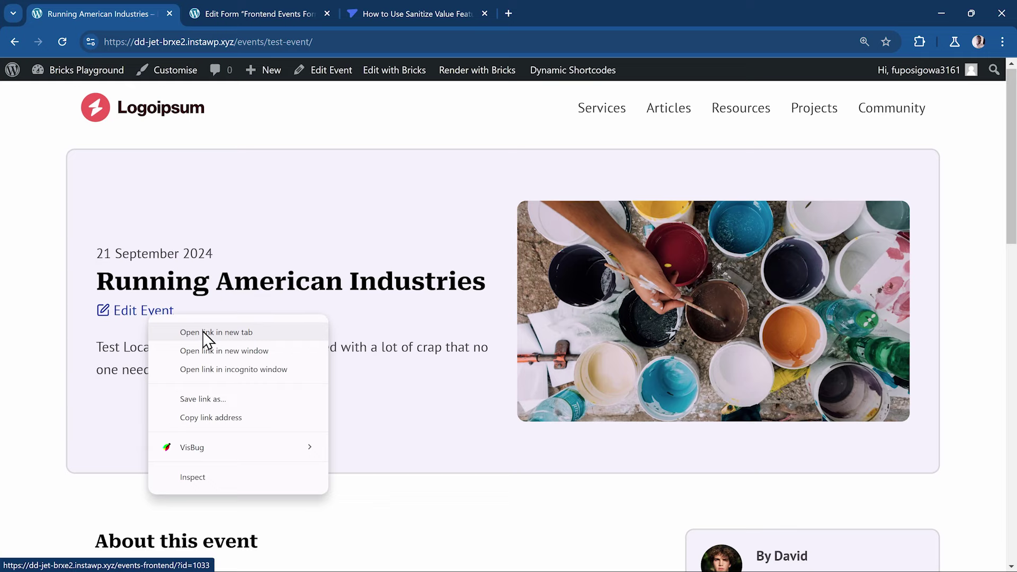
click(206, 333)
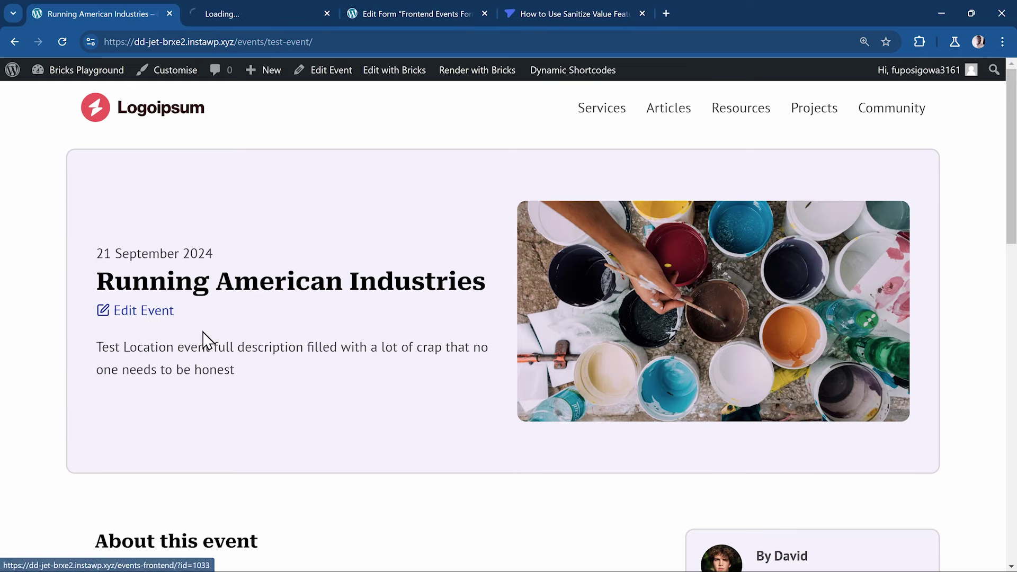
click(265, 17)
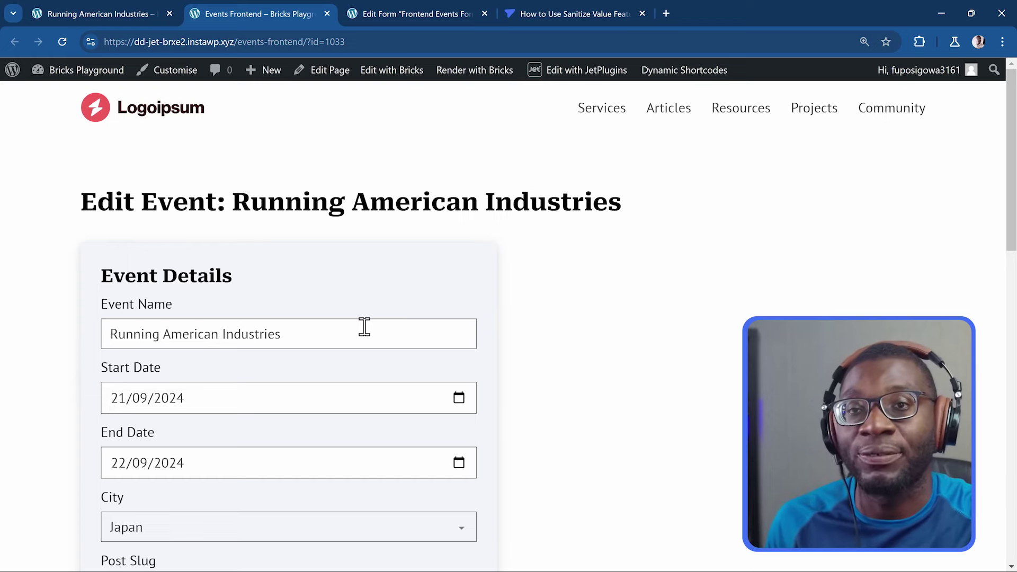
scroll(343, 332, down, 1)
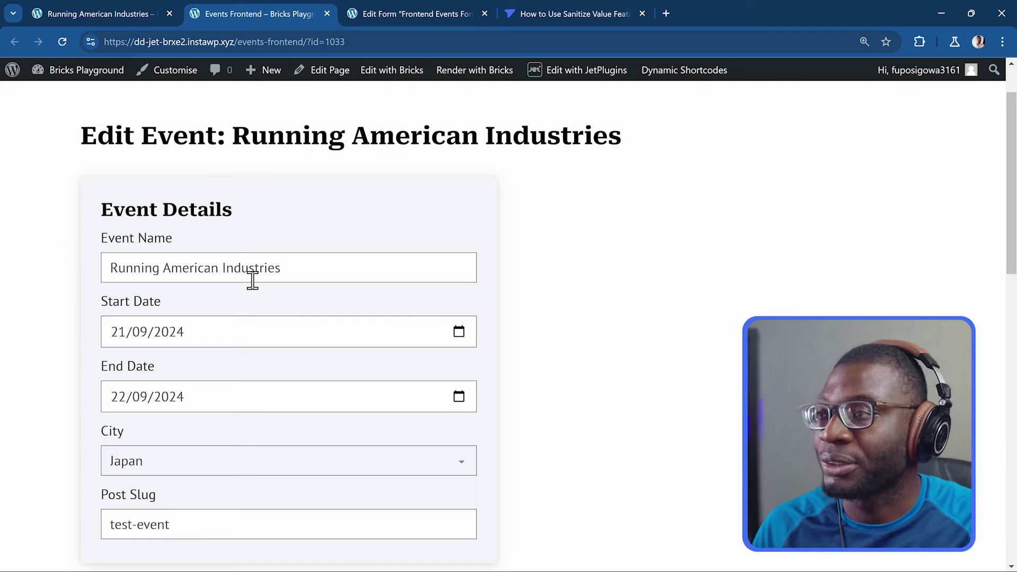
click(109, 12)
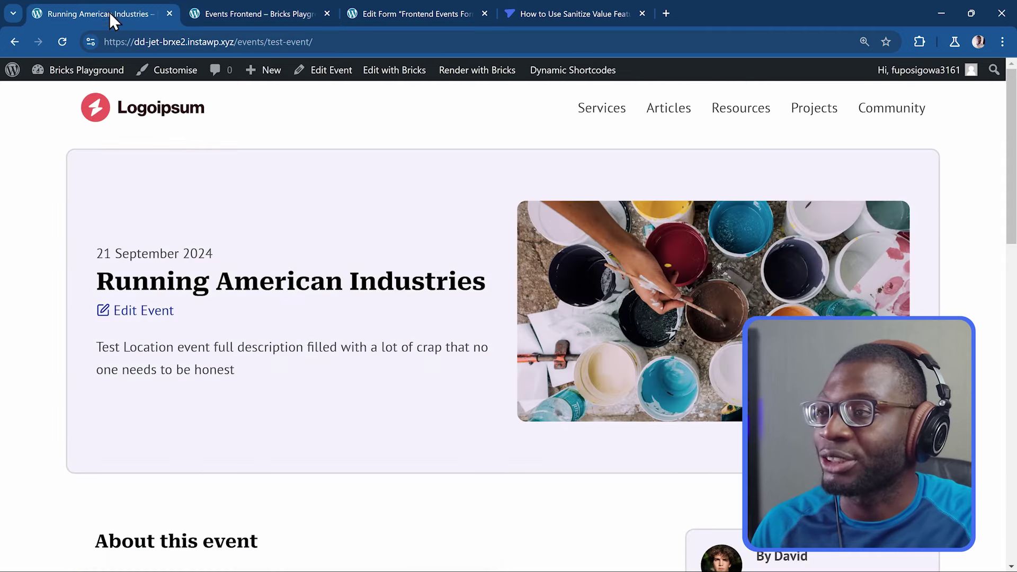
- Open the event's admin editor in a new tab and review its Dates, Desc and Author tabs
right_click(320, 80)
click(349, 87)
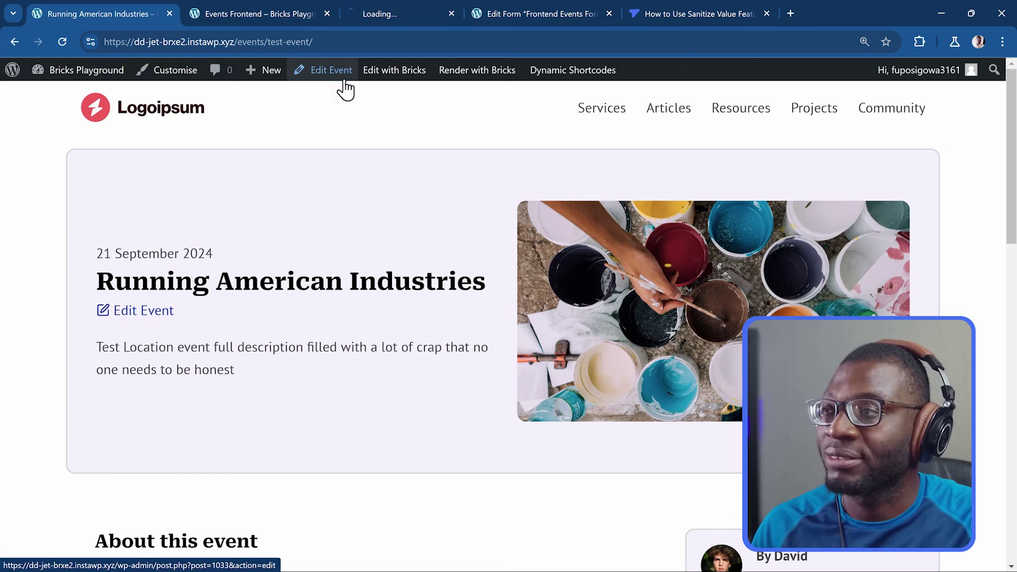
click(400, 8)
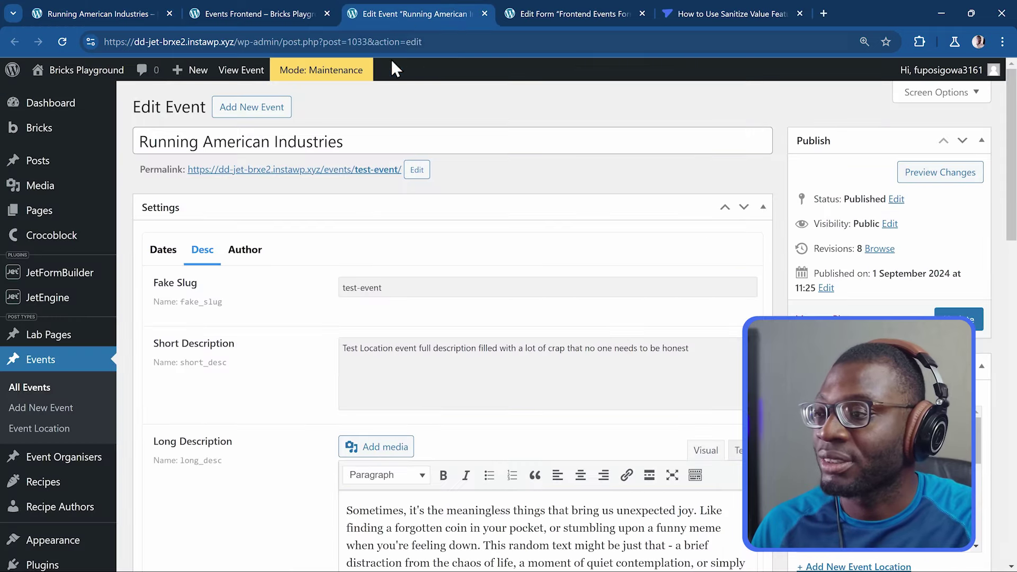
click(160, 258)
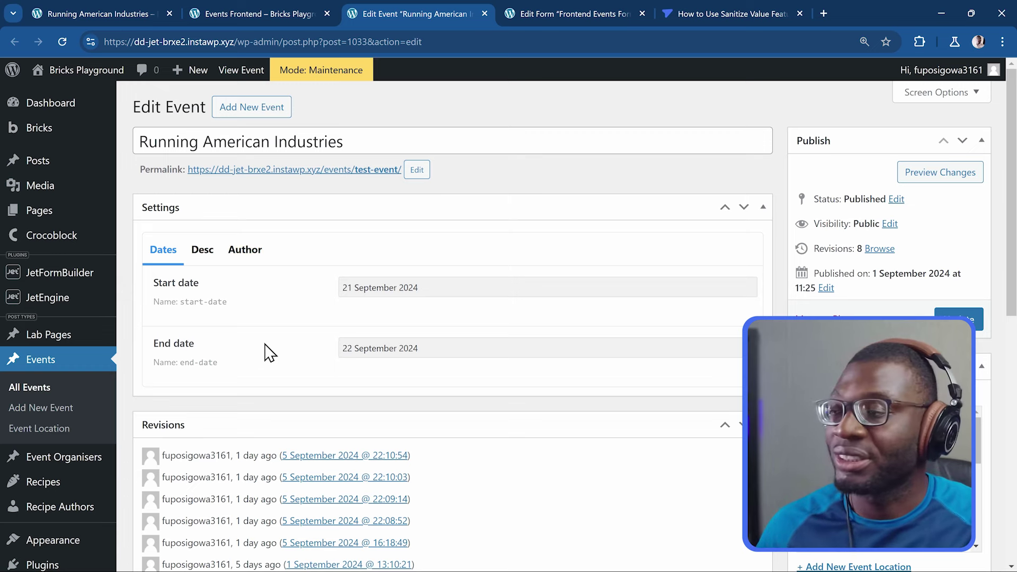
mouse_move(65, 313)
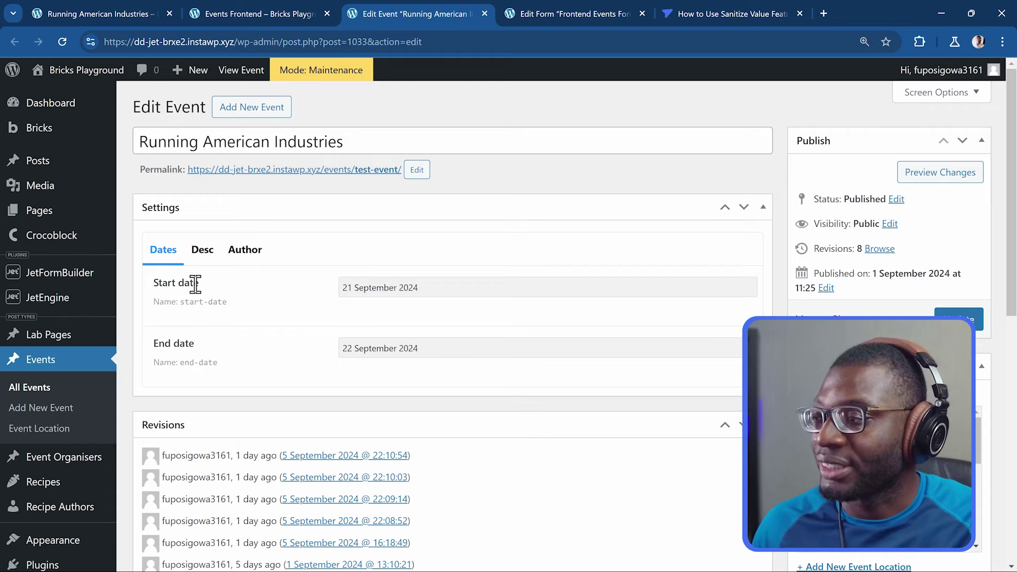
click(197, 256)
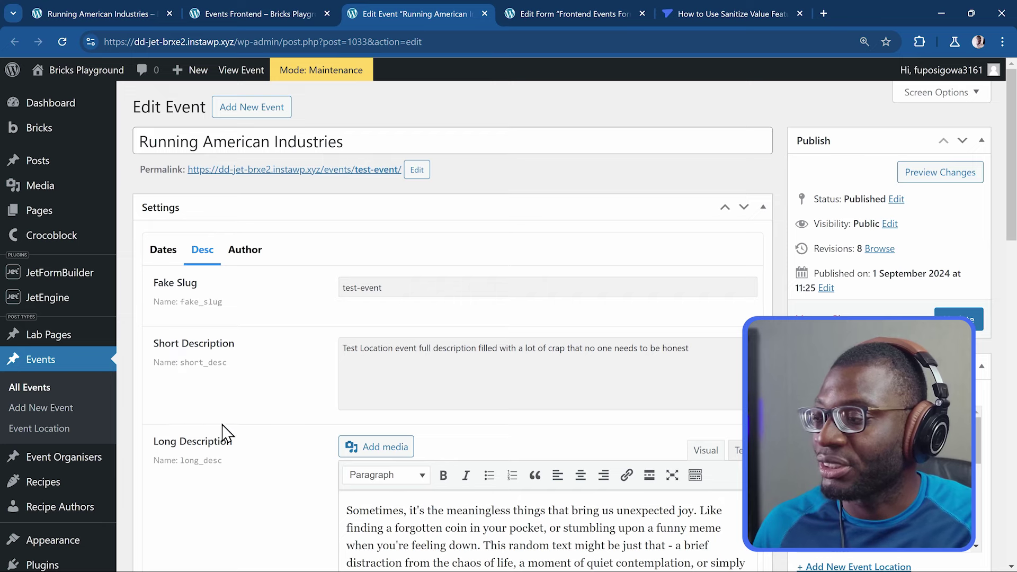
click(245, 260)
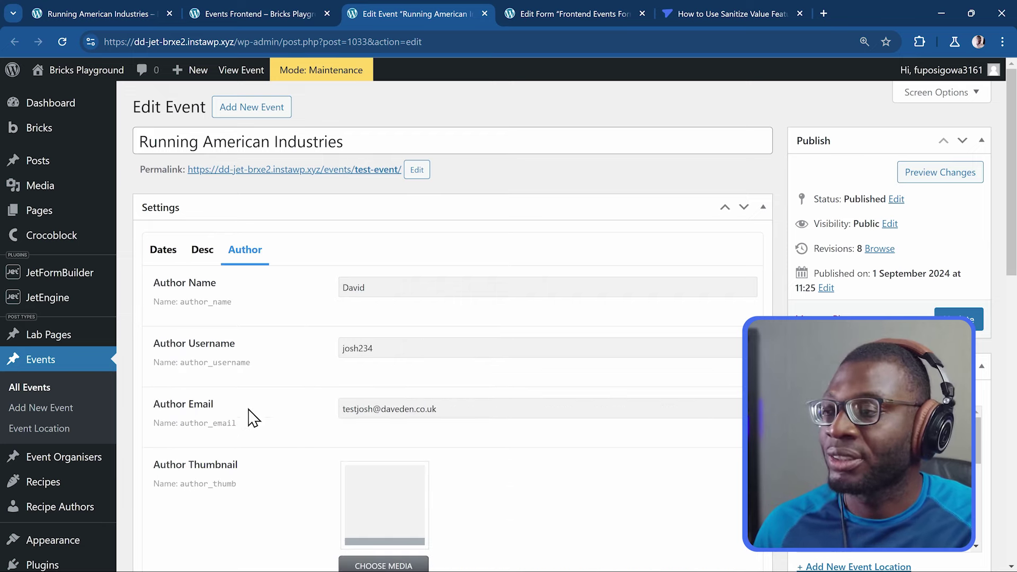
- Glance at the public event page, then go back to the front-end edit form
click(117, 13)
scroll(313, 273, down, 7)
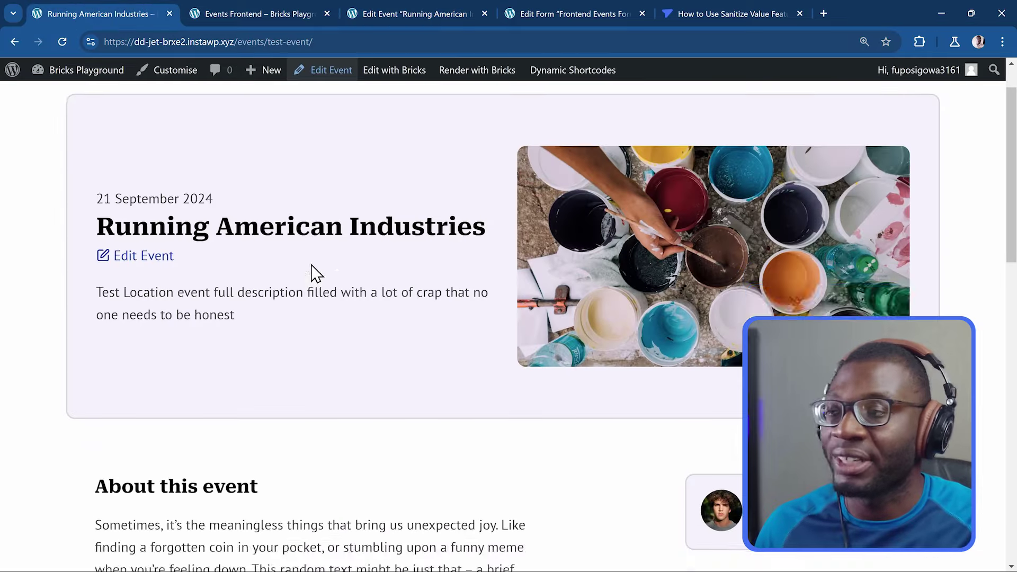
scroll(314, 273, up, 7)
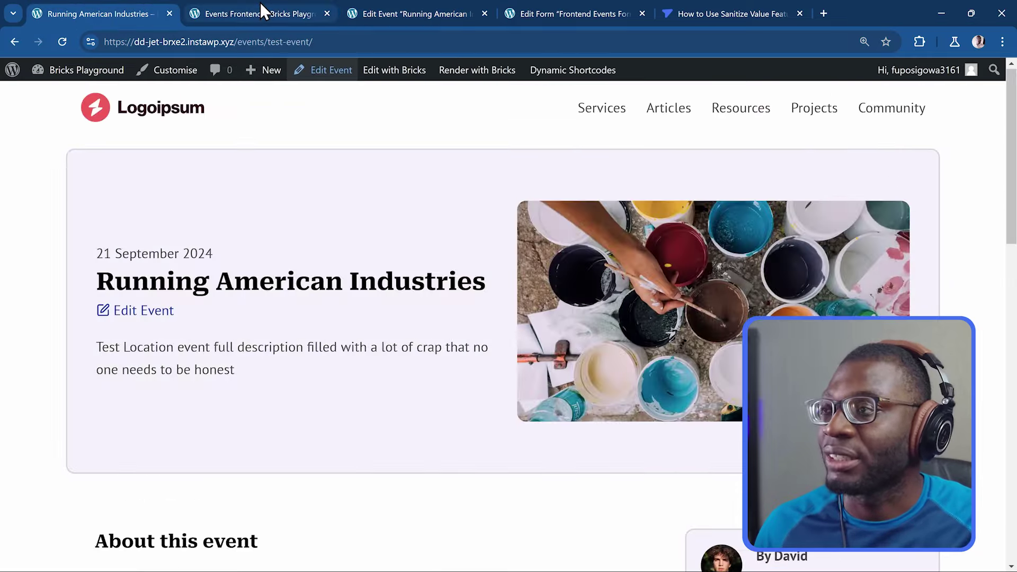
click(259, 13)
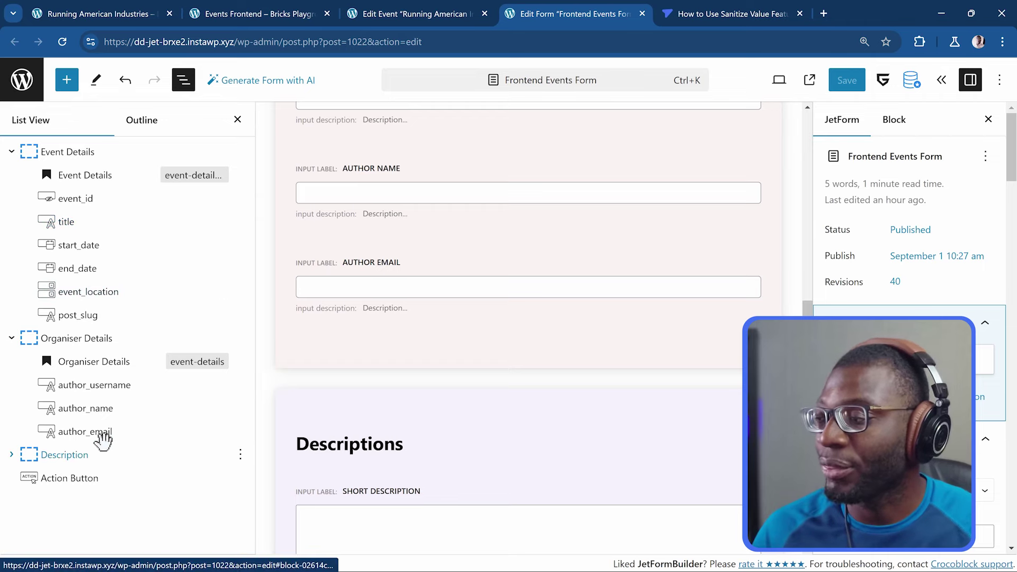
- Change the author_email field type from Email to Text and save the form
click(74, 434)
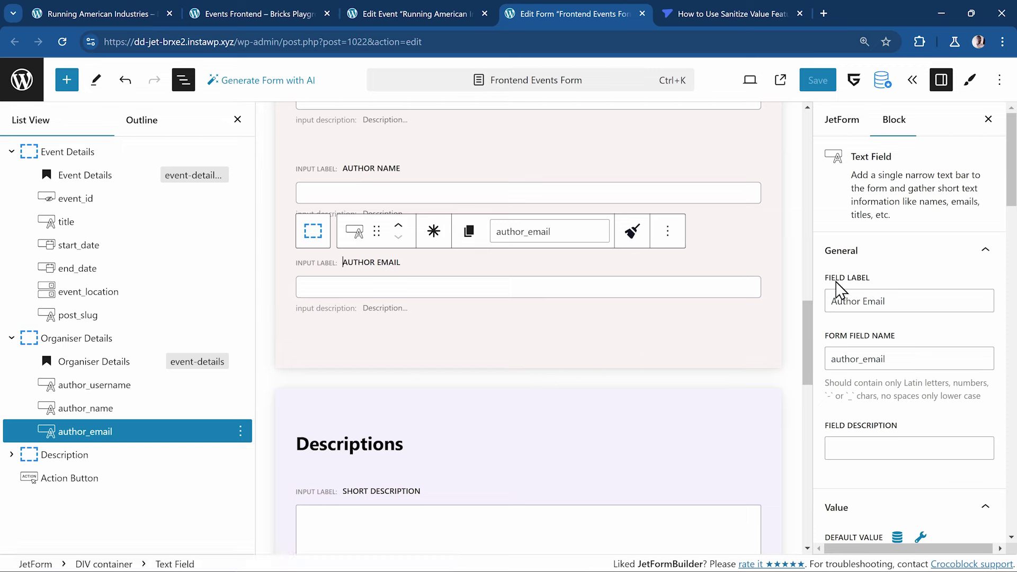
scroll(921, 356, down, 7)
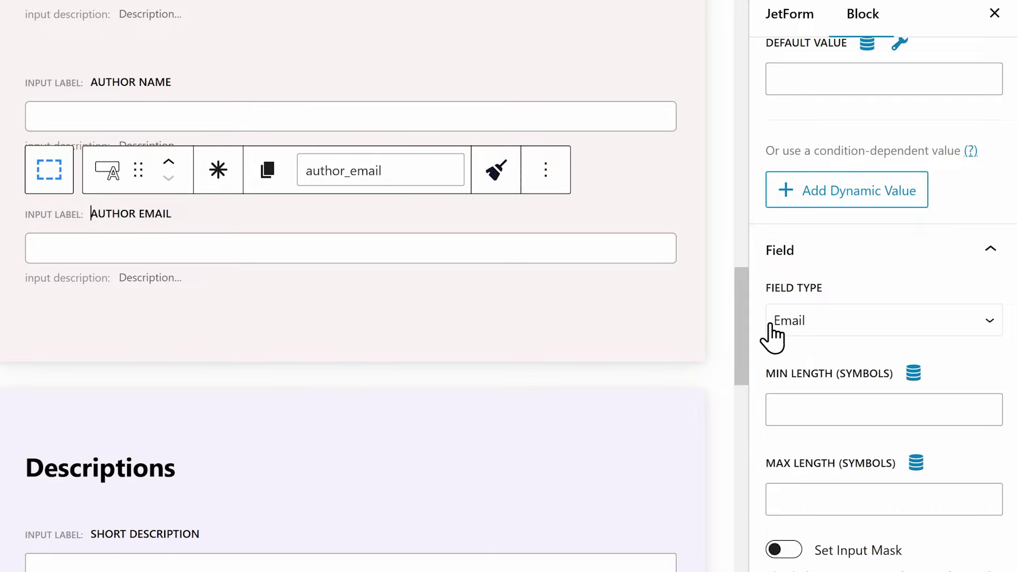
click(816, 332)
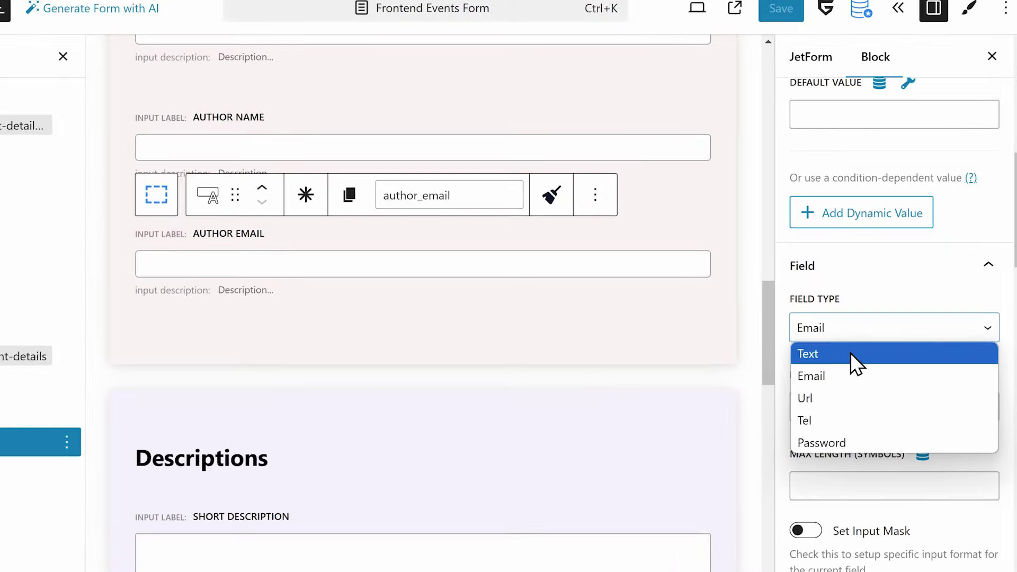
click(846, 349)
click(825, 90)
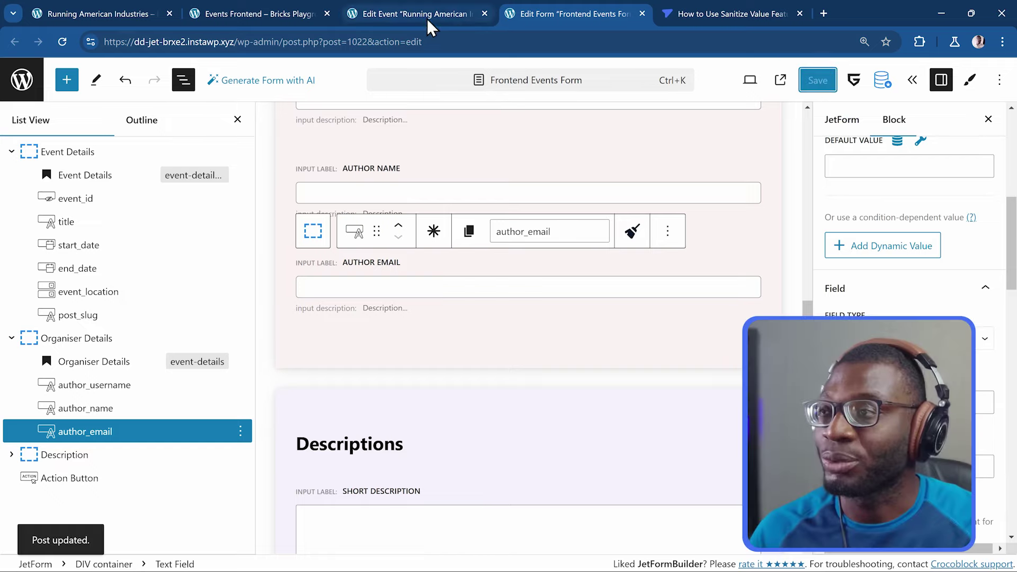
- Reload the front-end edit form and trim the Author Email so it has no @ sign
click(265, 11)
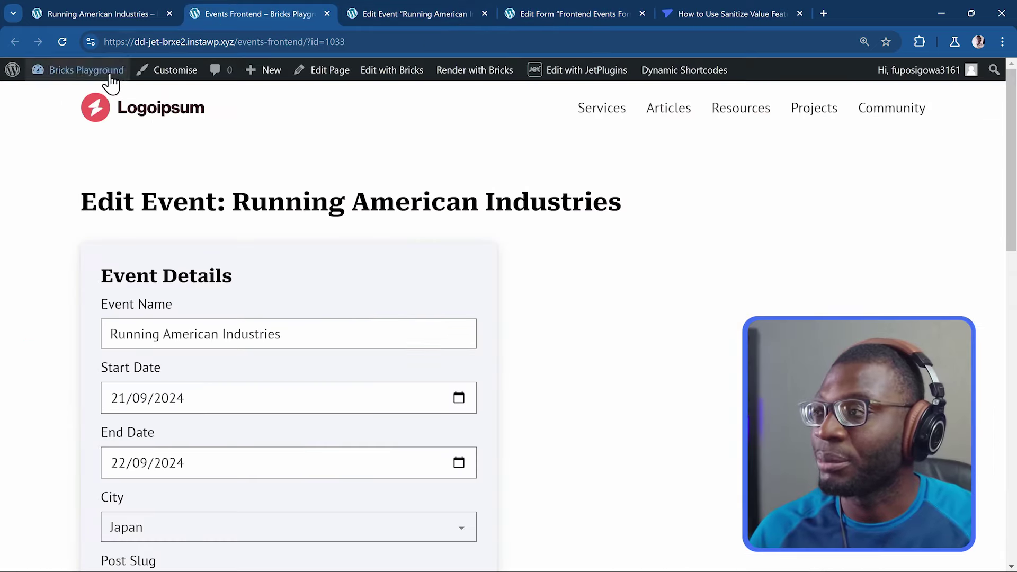
click(62, 41)
scroll(313, 206, down, 5)
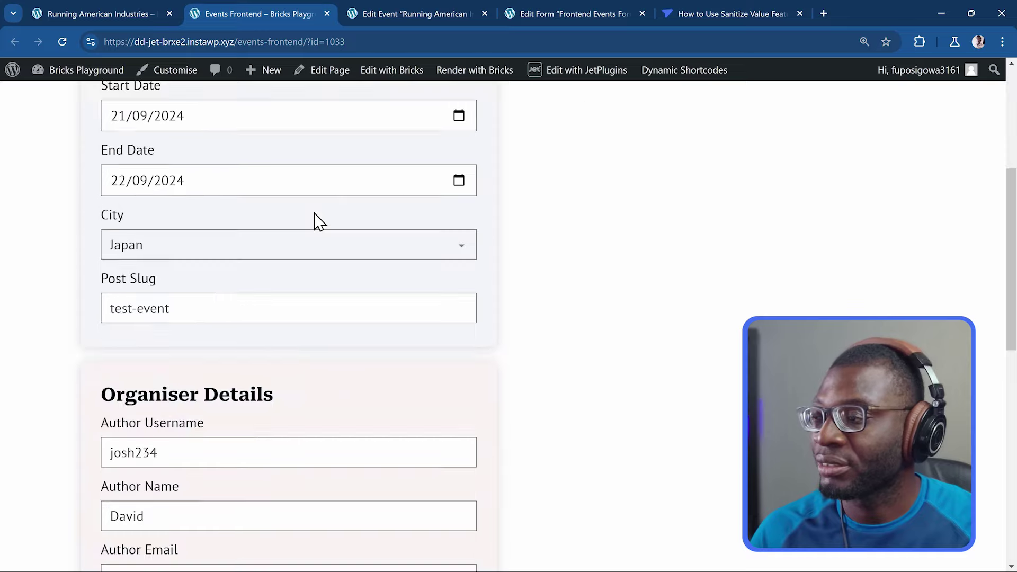
scroll(318, 222, down, 6)
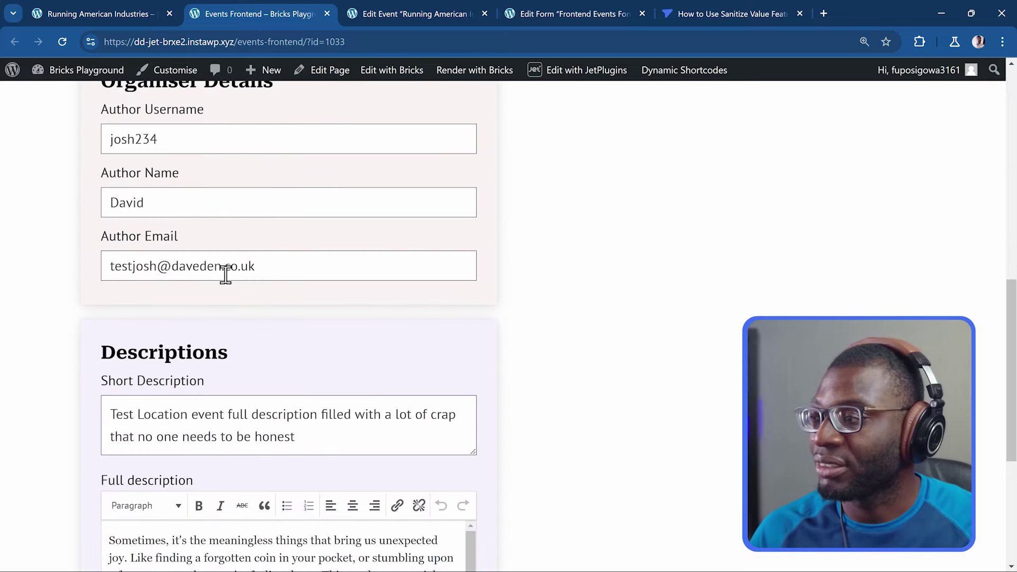
drag(173, 265, 80, 280)
key(BackSpace)
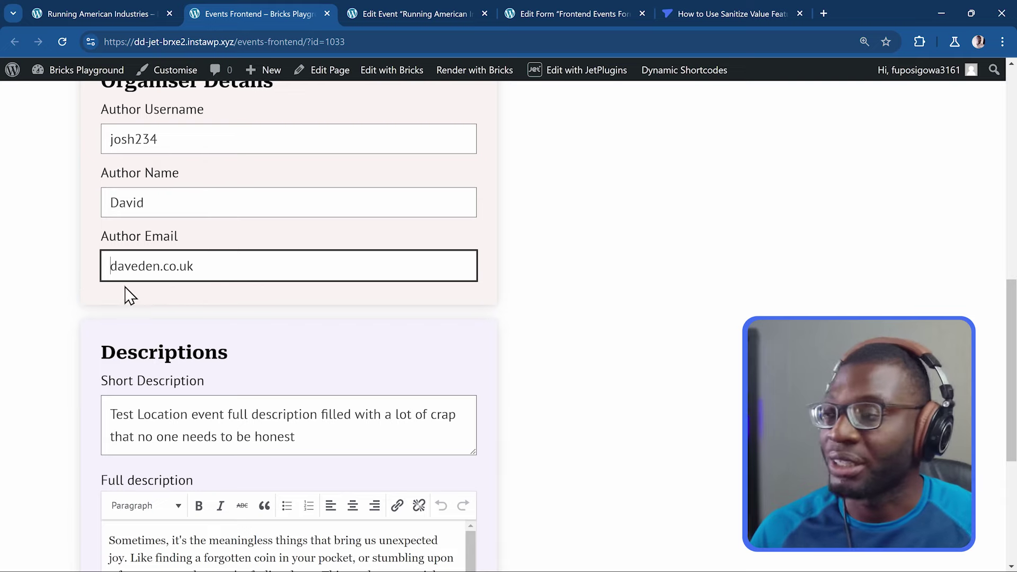
- Submit the event edit form and review the submitted values
scroll(352, 327, down, 7)
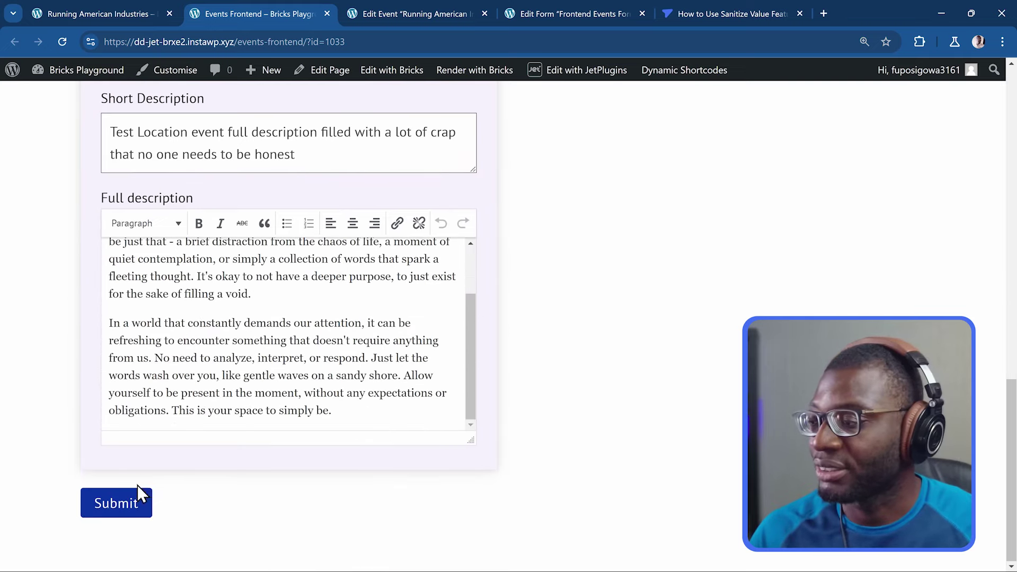
click(137, 500)
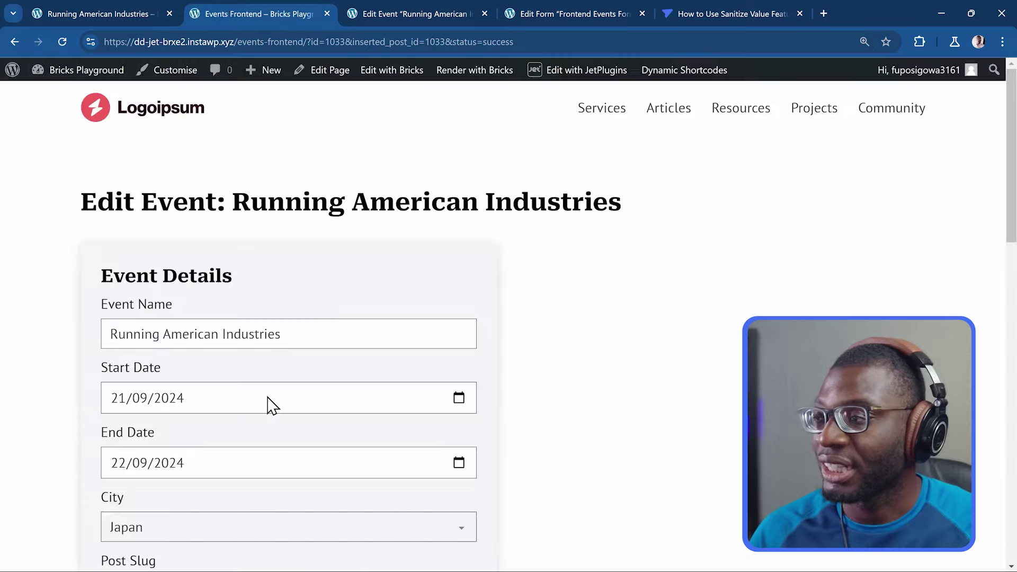
scroll(272, 405, down, 8)
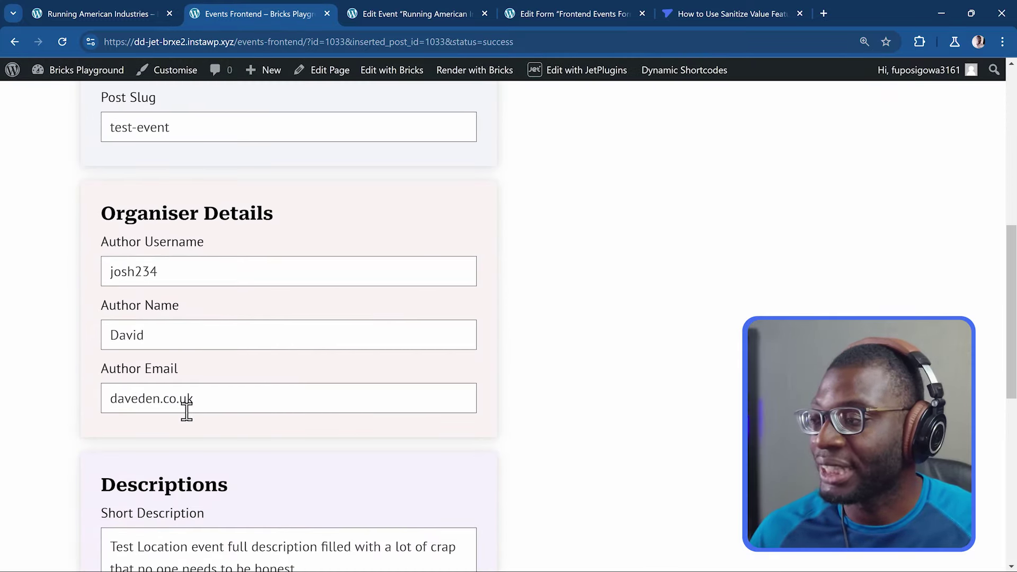
scroll(136, 408, up, 1)
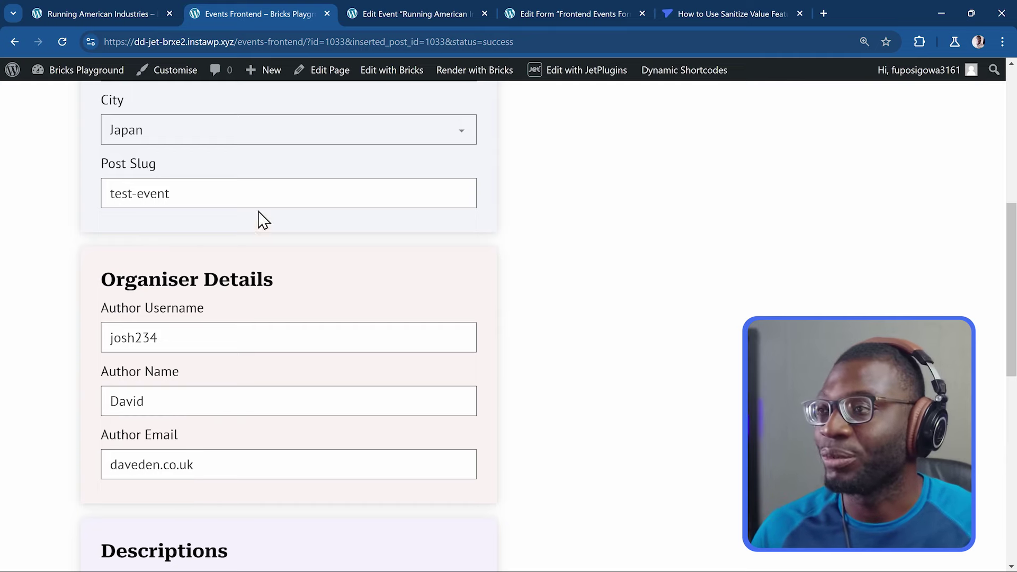
- Check the published event page's organiser card for the saved author email without an @
mouse_move(361, 79)
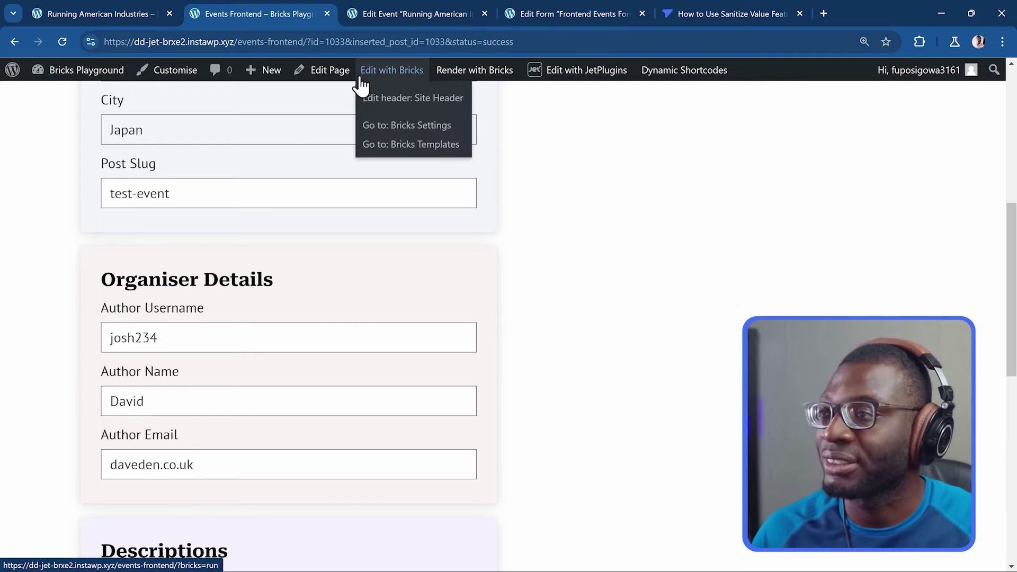
click(377, 8)
click(84, 8)
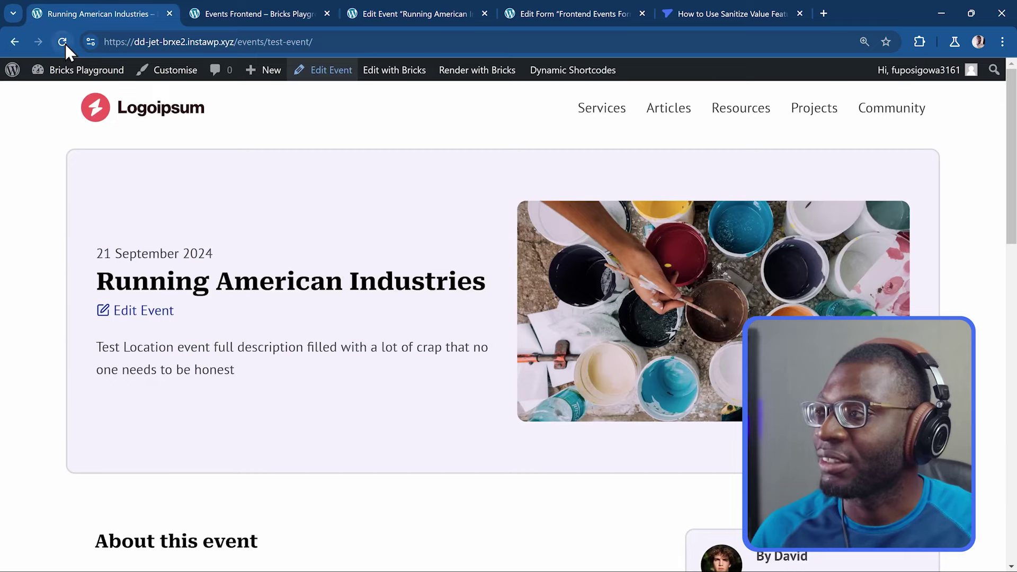
scroll(850, 285, down, 8)
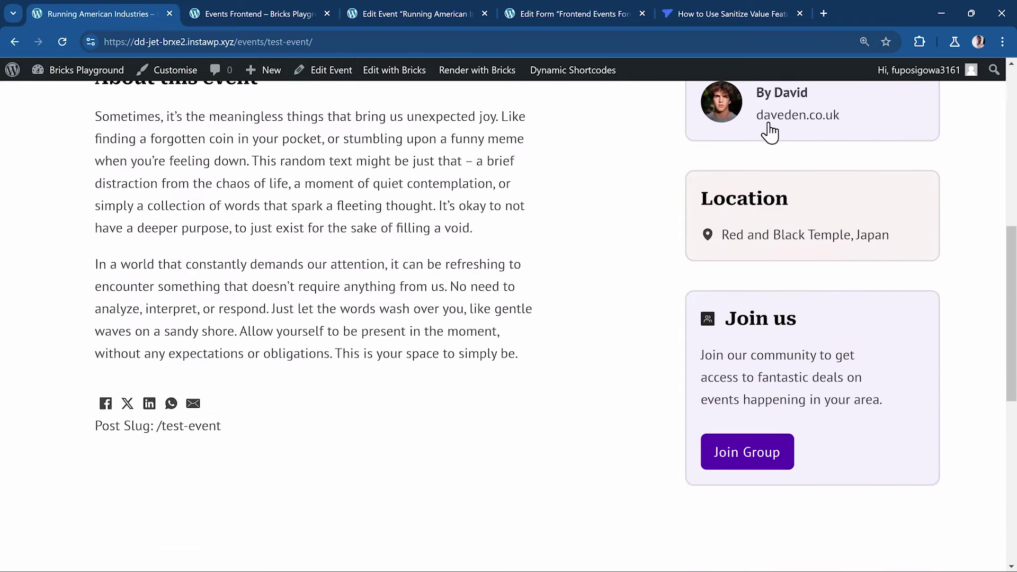
scroll(774, 130, up, 1)
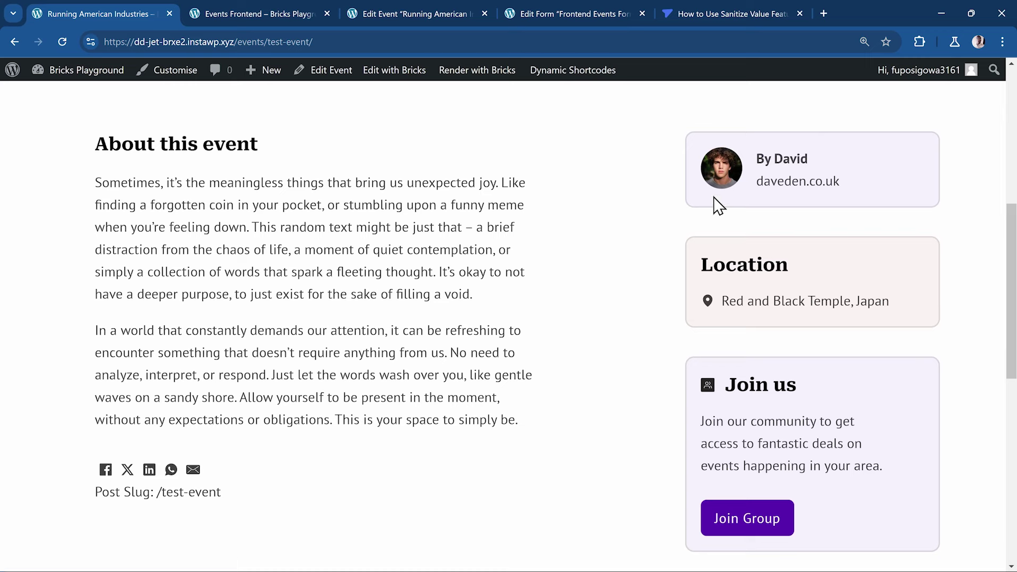
- Switch the author_email field back to Email type and save the form
click(575, 13)
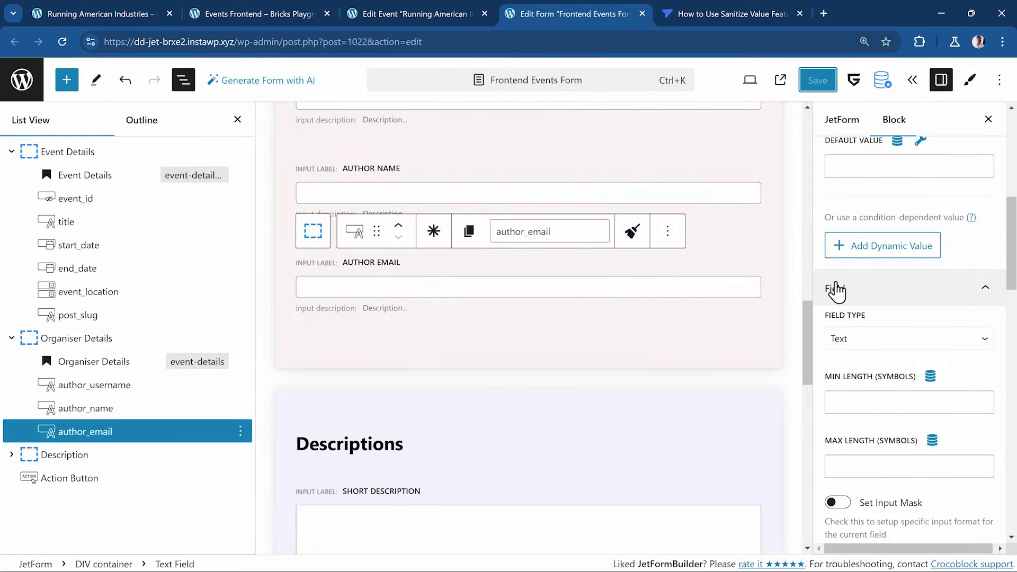
click(859, 344)
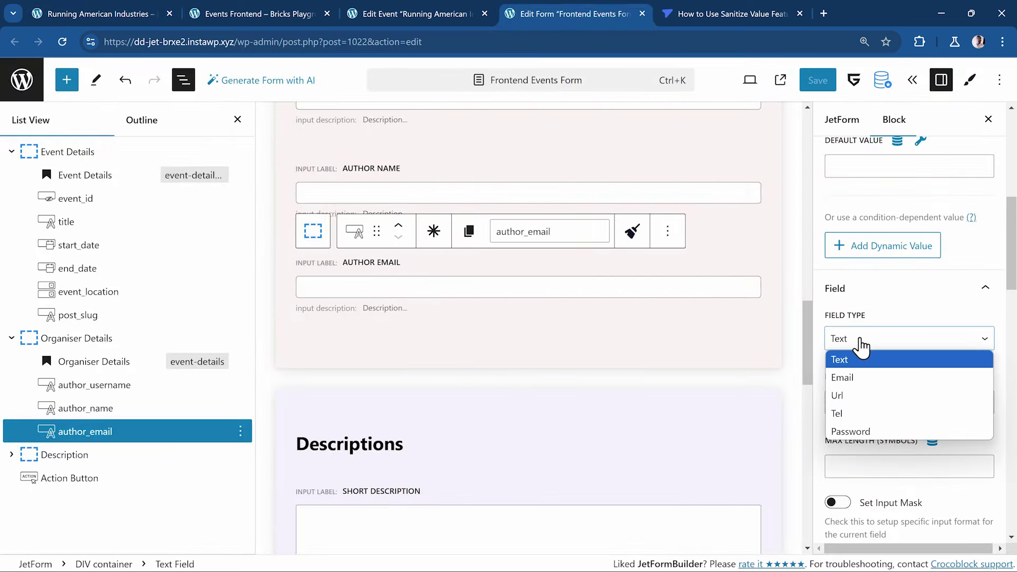
click(847, 378)
click(819, 80)
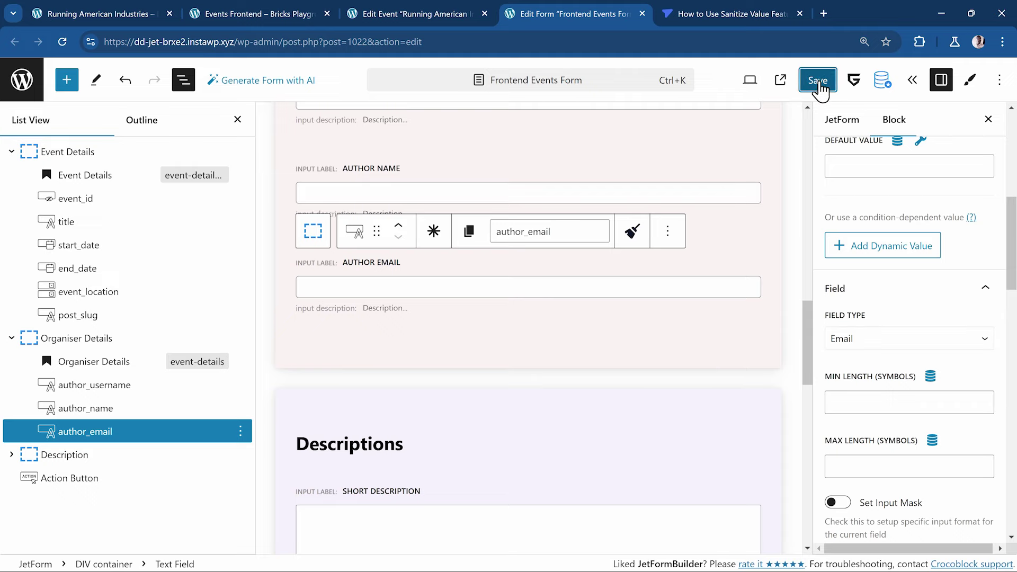
- Reload the front-end form and add an @ to the Author Email value
click(263, 8)
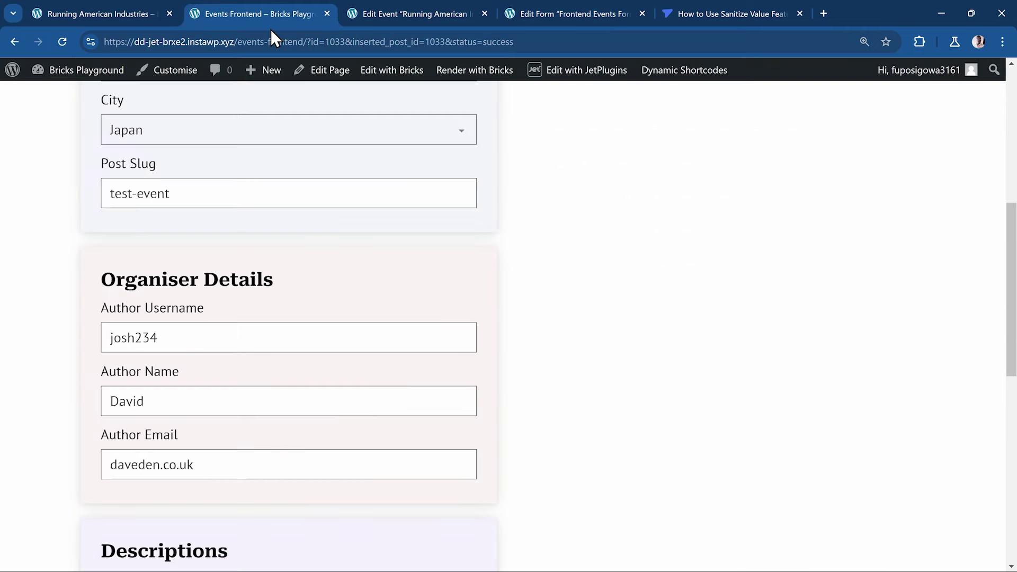
click(59, 41)
scroll(265, 218, down, 1)
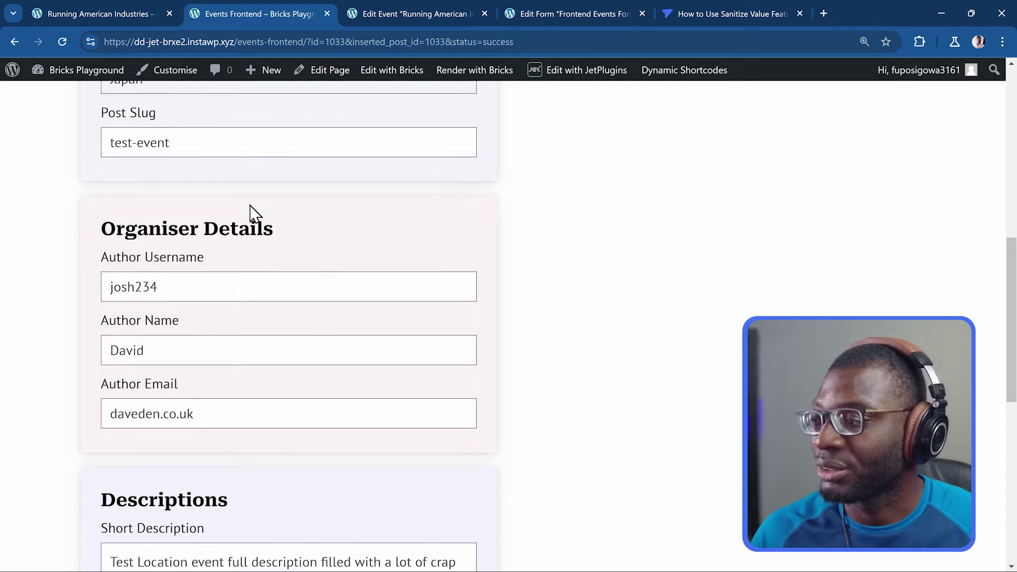
click(109, 398)
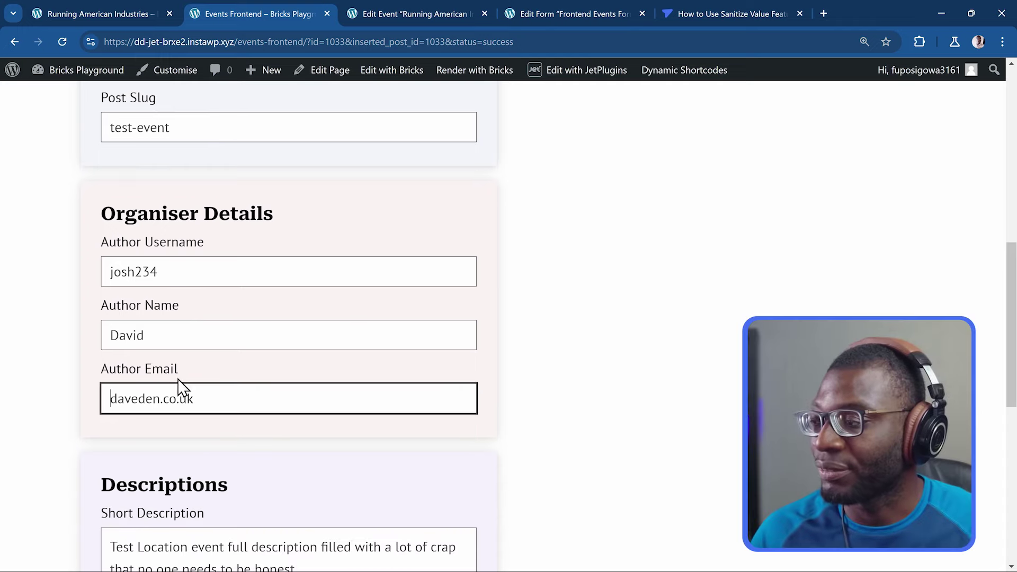
scroll(144, 389, down, 3)
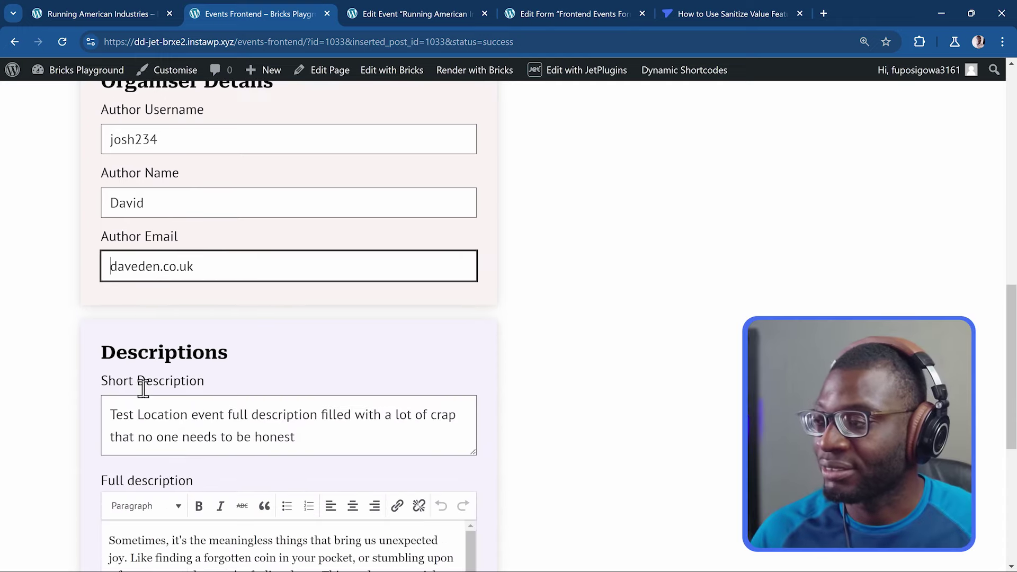
scroll(130, 406, down, 7)
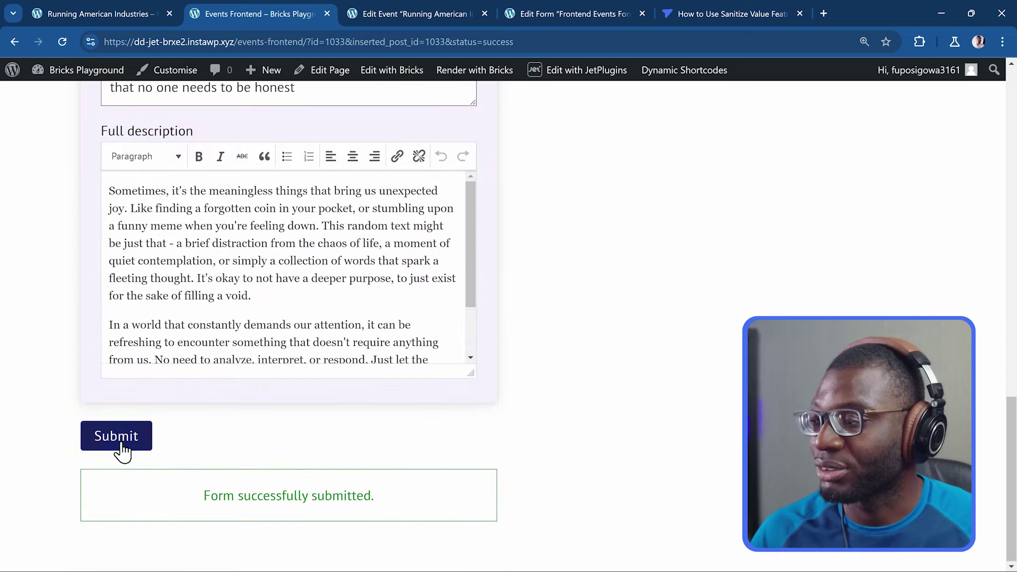
scroll(127, 403, up, 8)
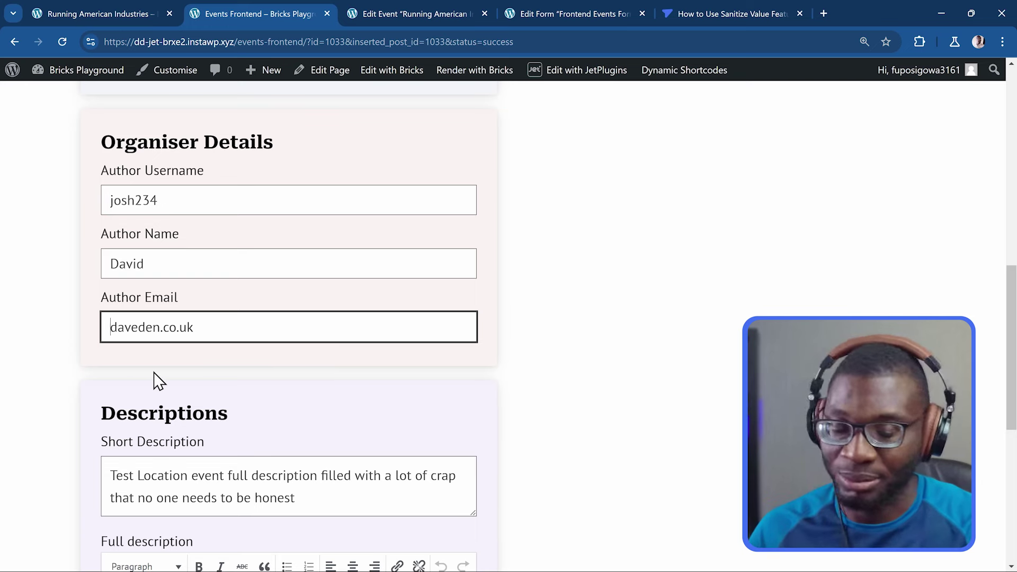
text(@)
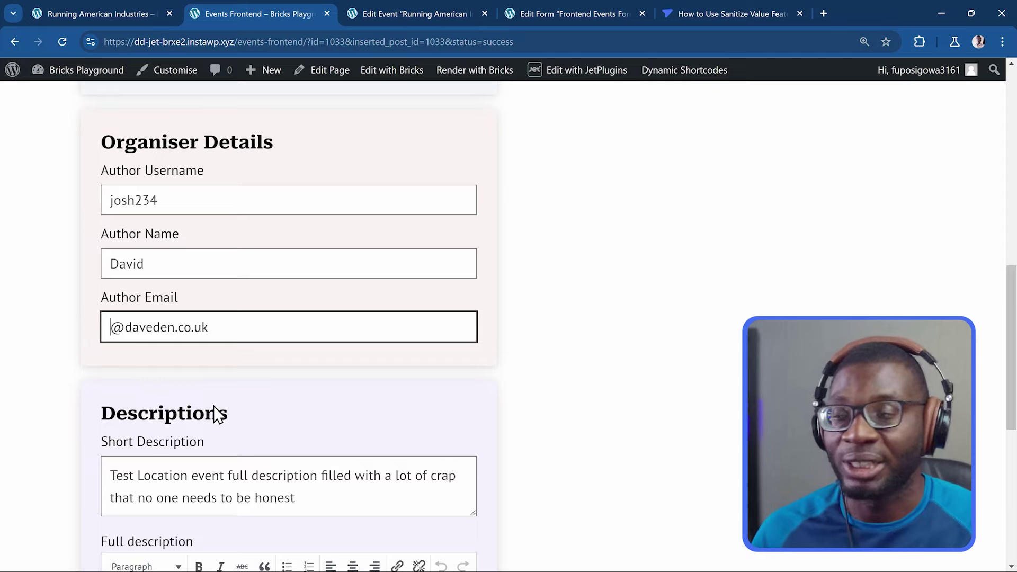
- Submit the form with the incomplete email, triggering the validation error
scroll(215, 413, down, 8)
scroll(216, 410, up, 4)
scroll(128, 440, down, 3)
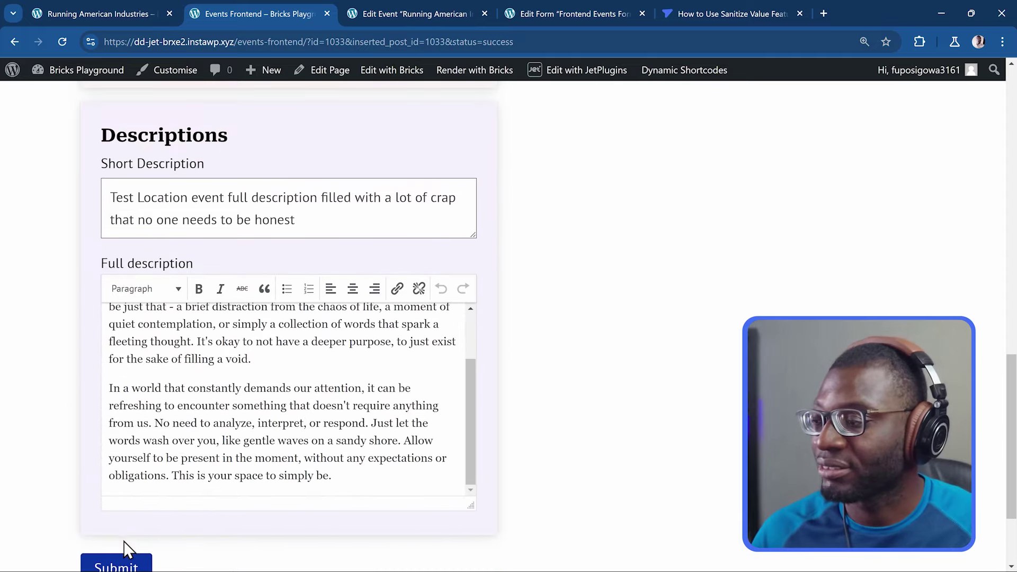
click(126, 561)
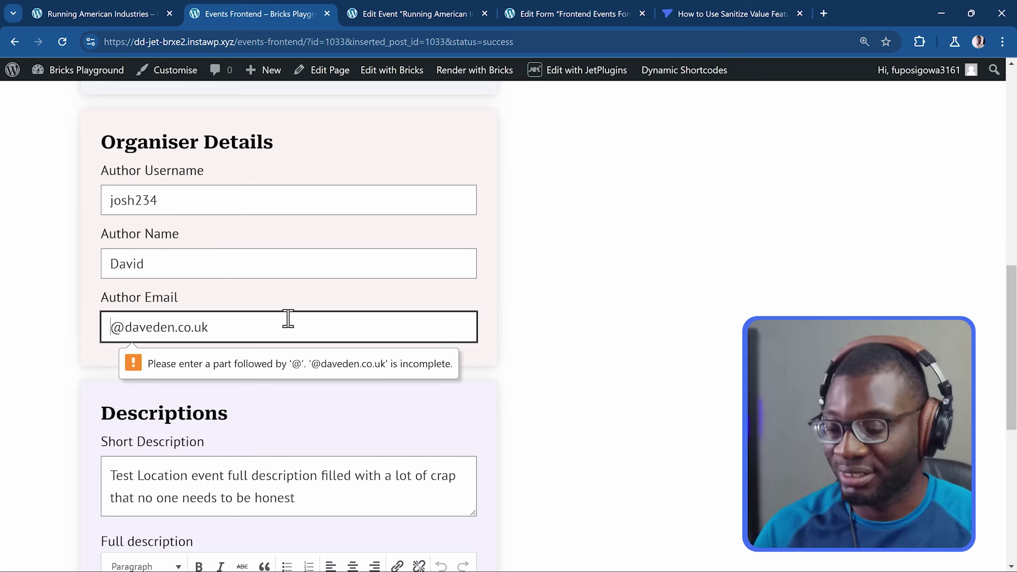
- Complete the author email address and resubmit the form successfully
text(test)
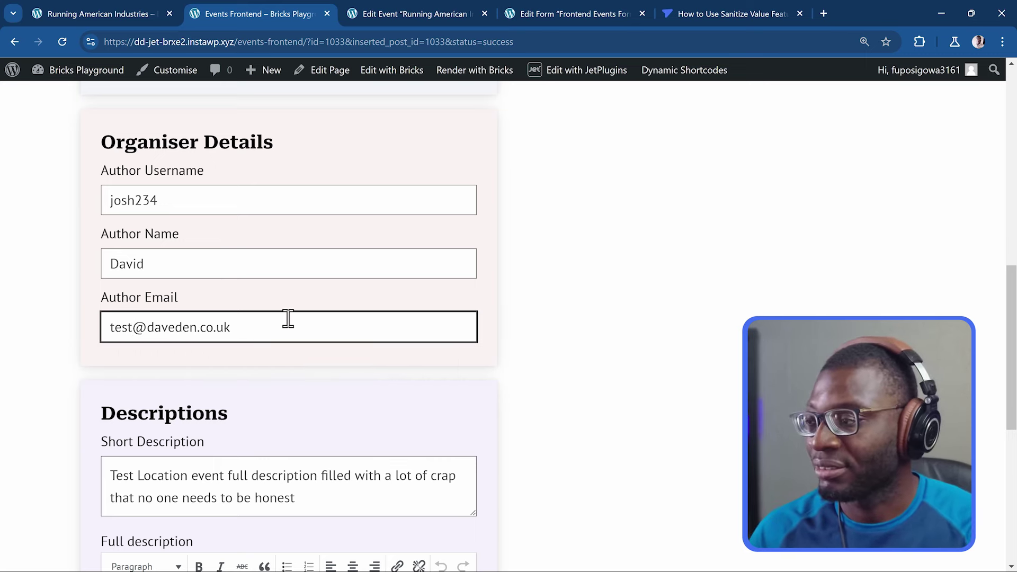
text(-josh)
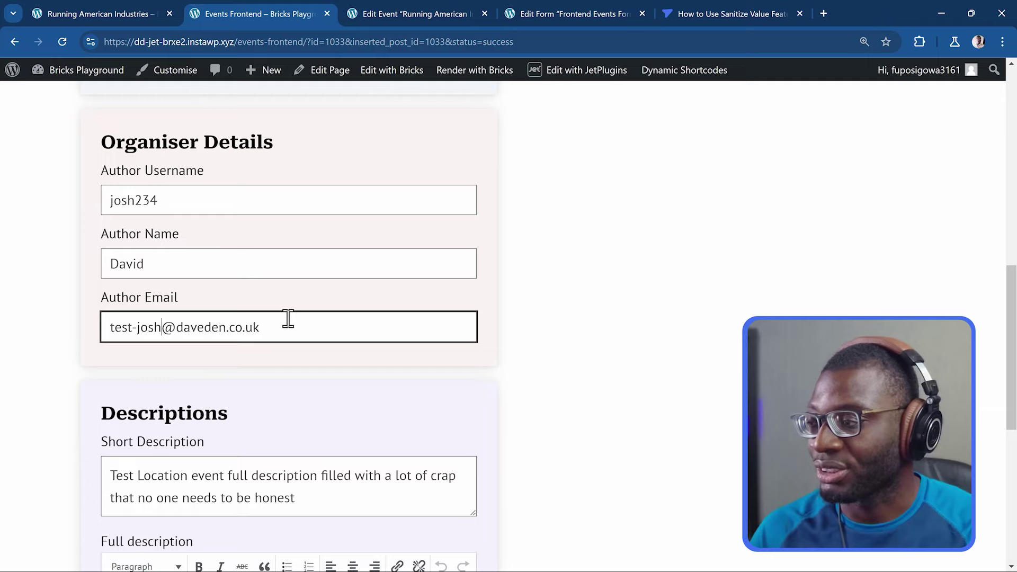
scroll(288, 319, down, 8)
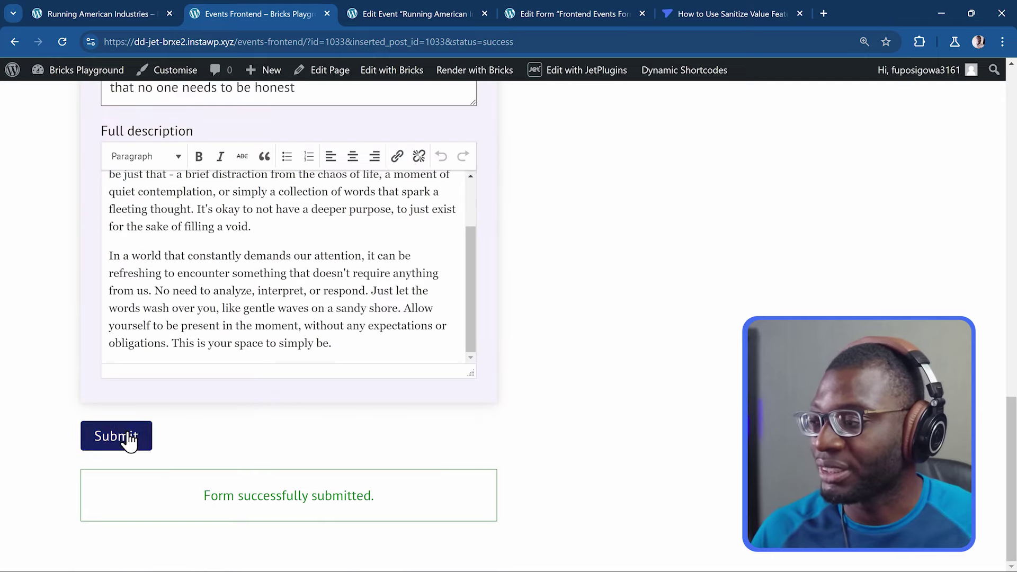
click(131, 438)
scroll(231, 343, down, 8)
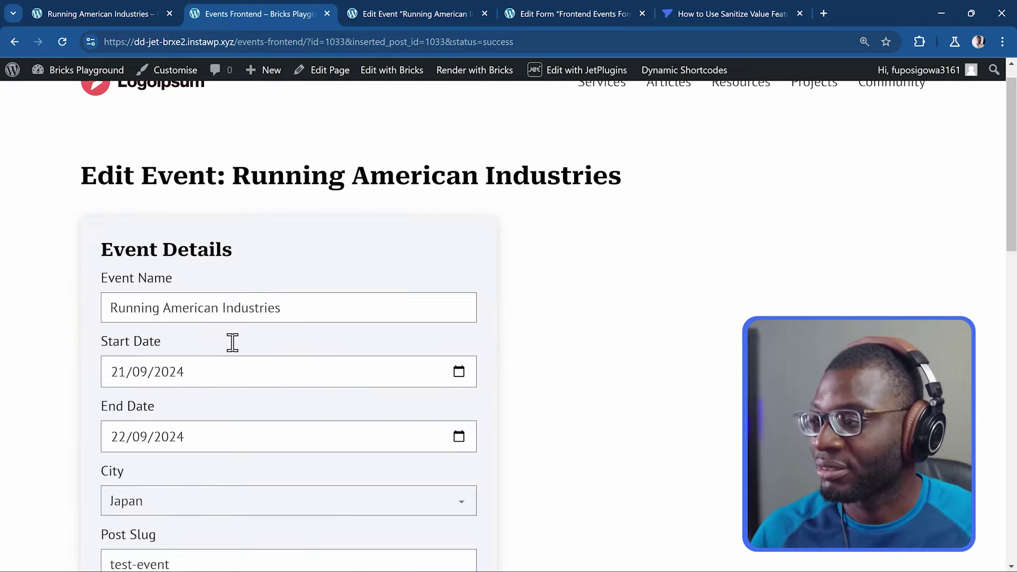
scroll(233, 343, down, 4)
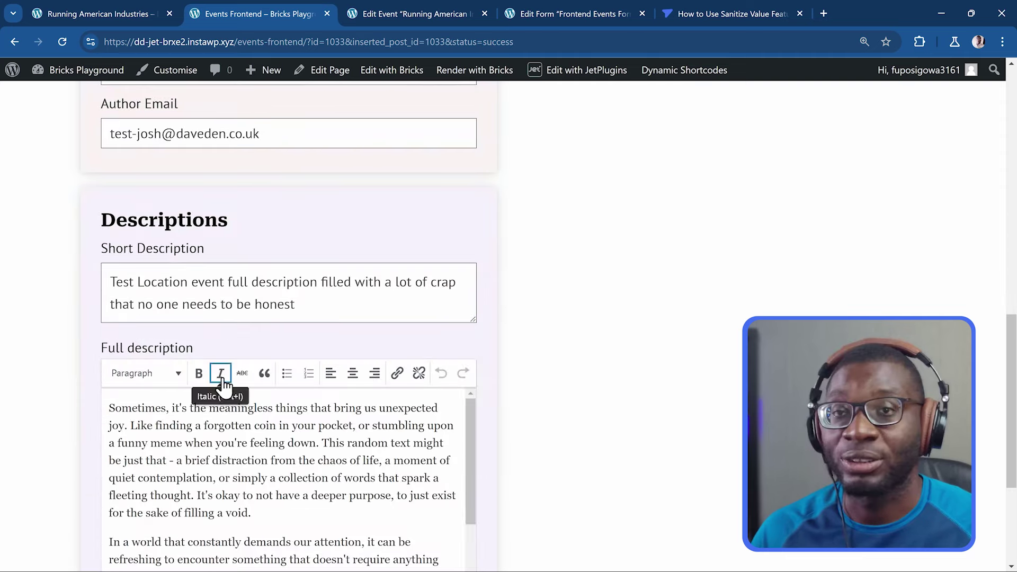
- Open the updated Running American Industries page and scroll back to its top
click(119, 11)
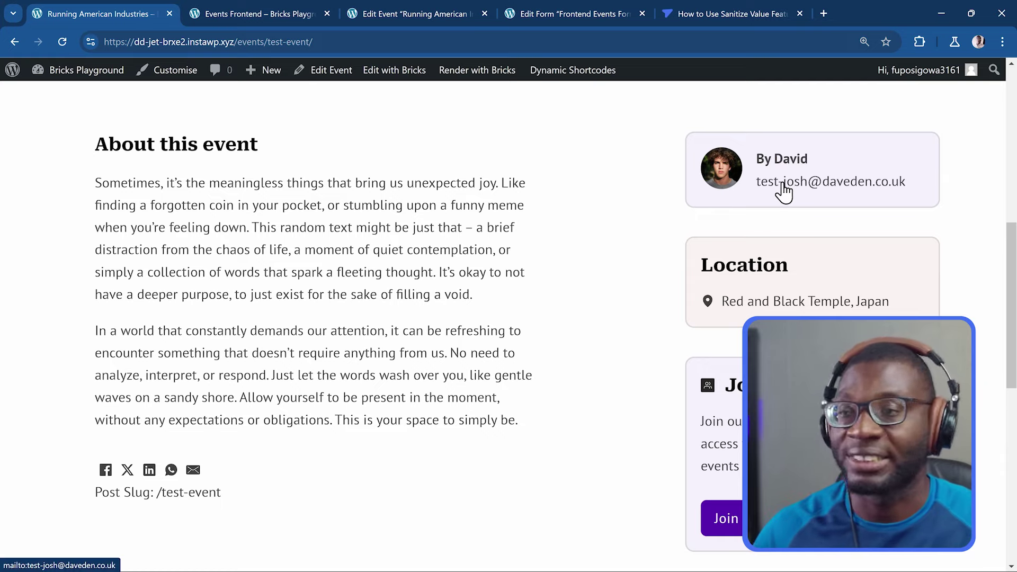
scroll(571, 217, up, 6)
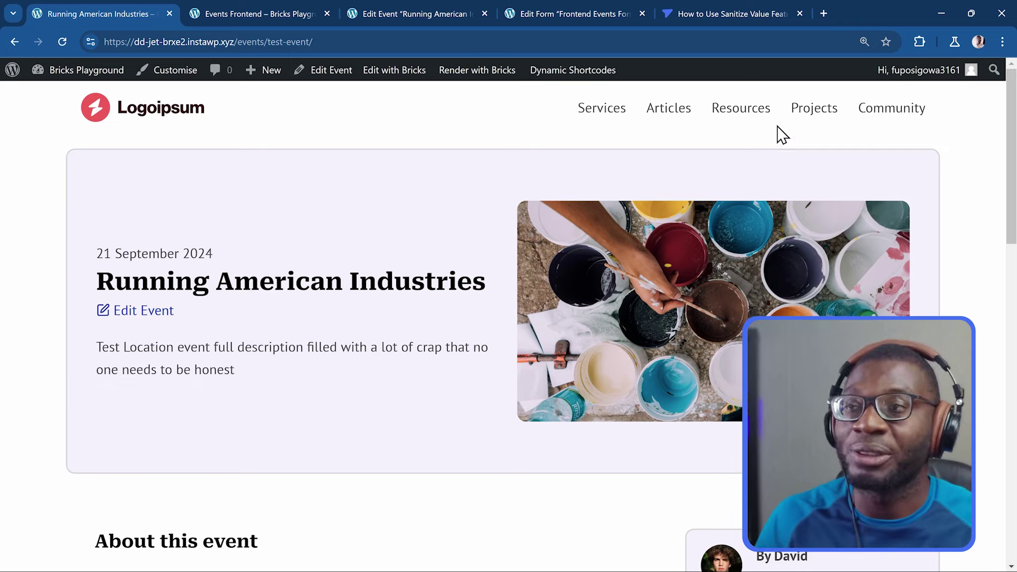
- In the form editor, set author_email to Text and open its sanitize options
click(571, 15)
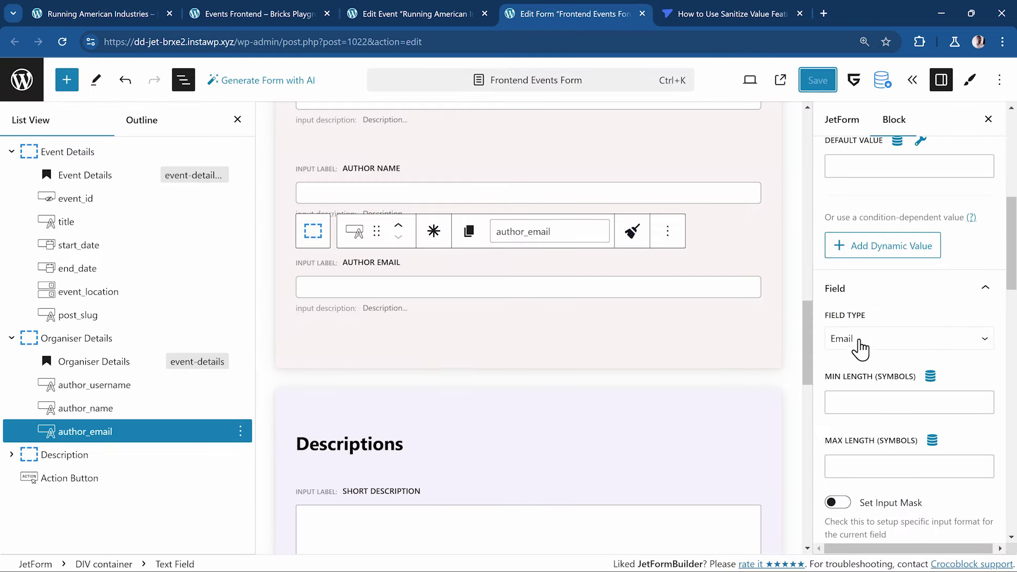
click(890, 339)
click(853, 360)
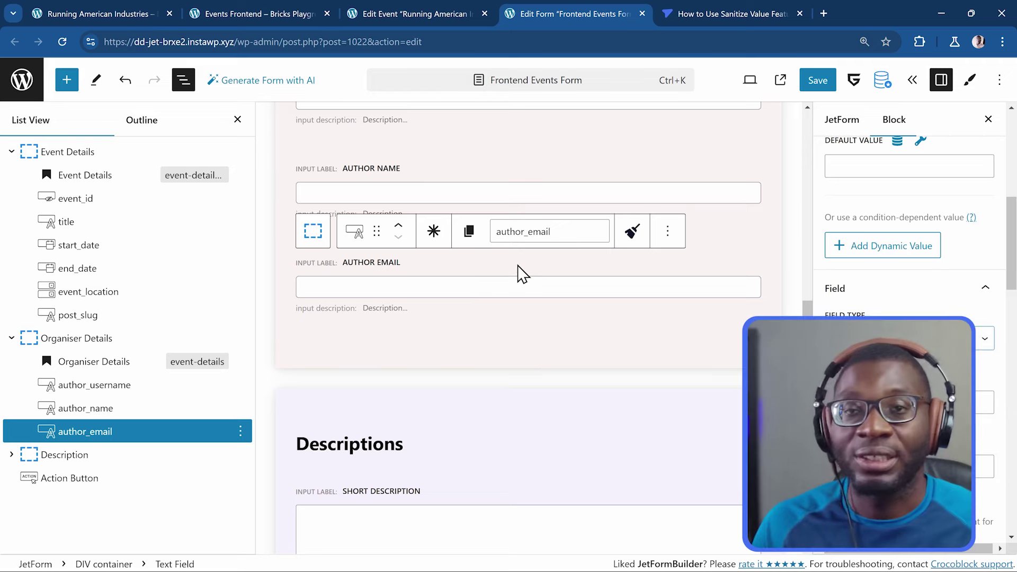
click(83, 431)
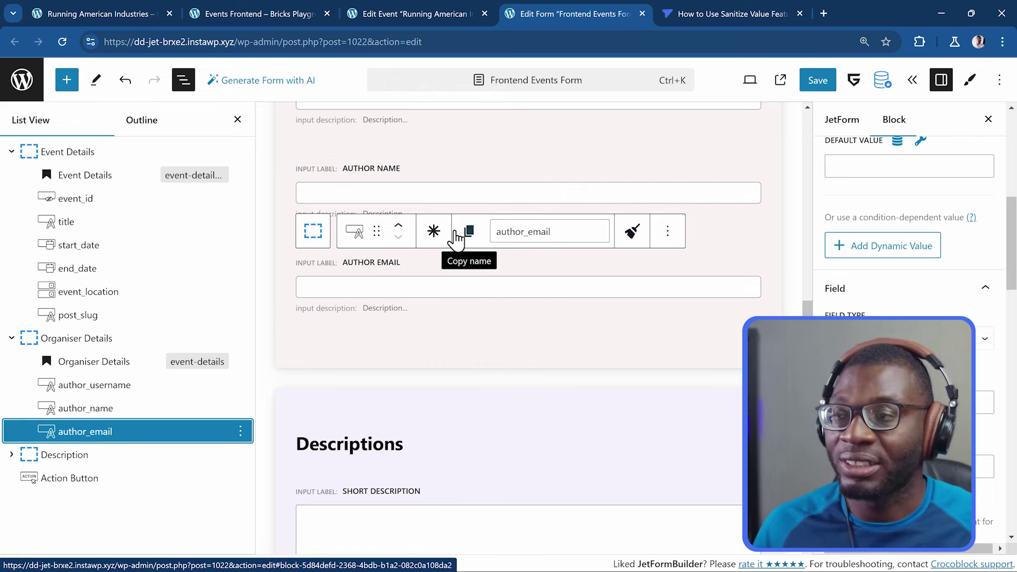
click(633, 233)
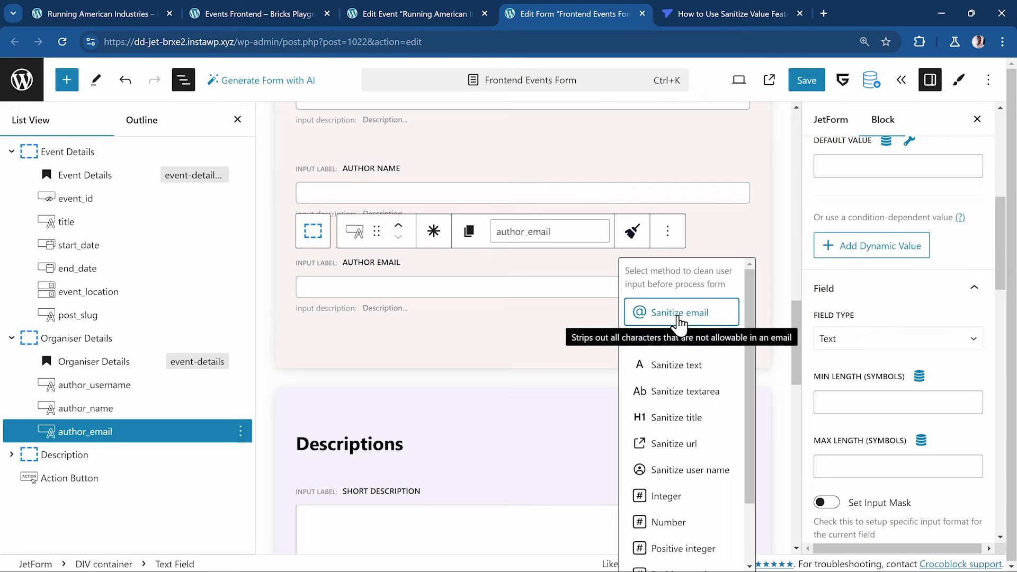
- Set author_email's field type to Email, then return to the front-end form
click(869, 338)
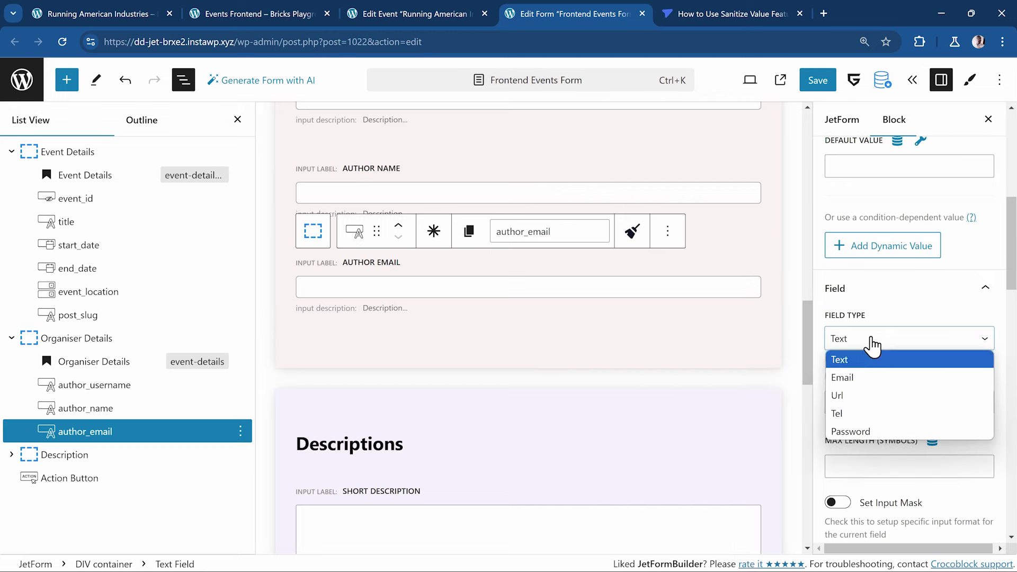
click(867, 378)
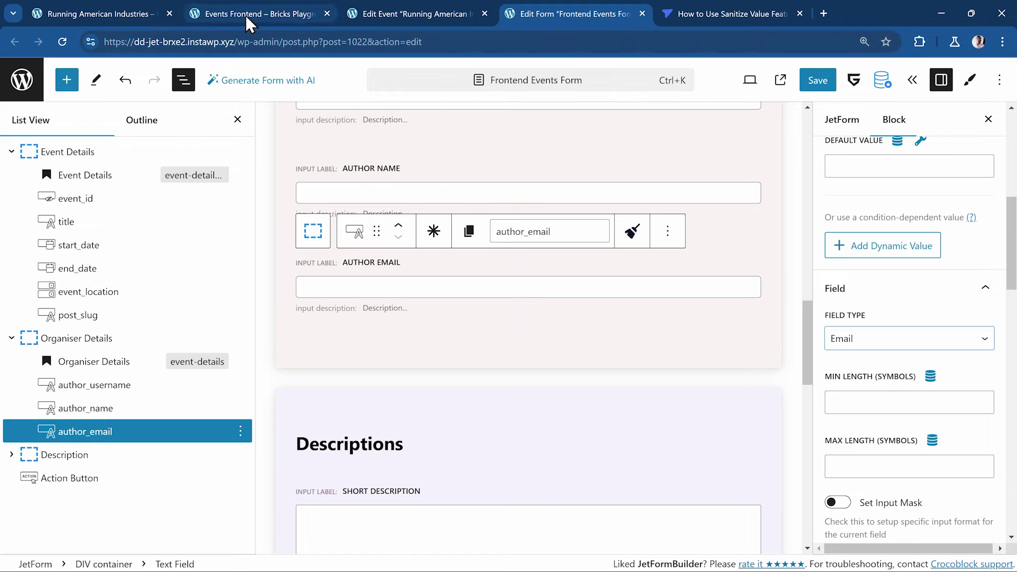
click(220, 16)
- Insert two stray double quotes before the address in the front-end Author Email field
scroll(233, 233, up, 3)
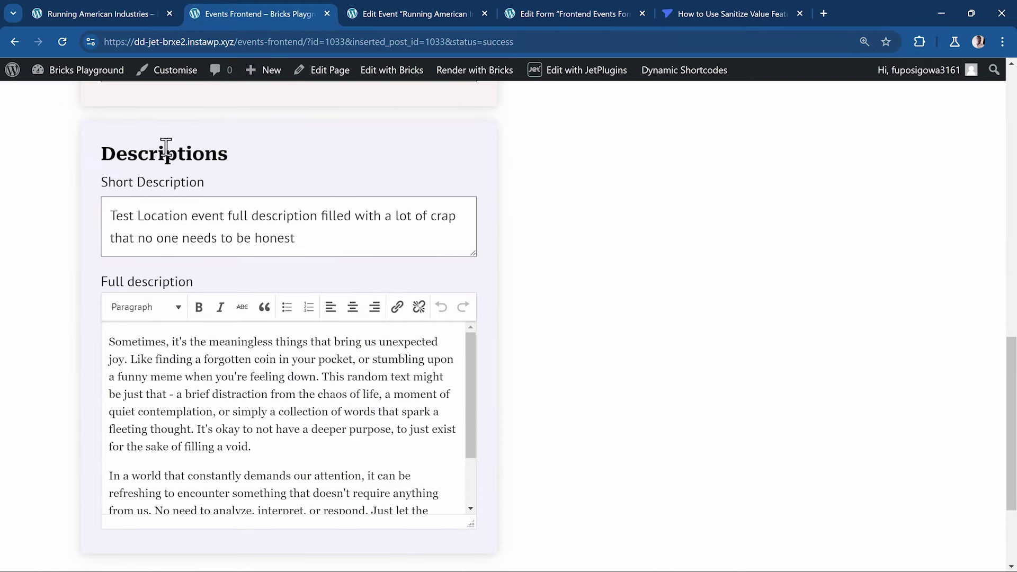
click(106, 259)
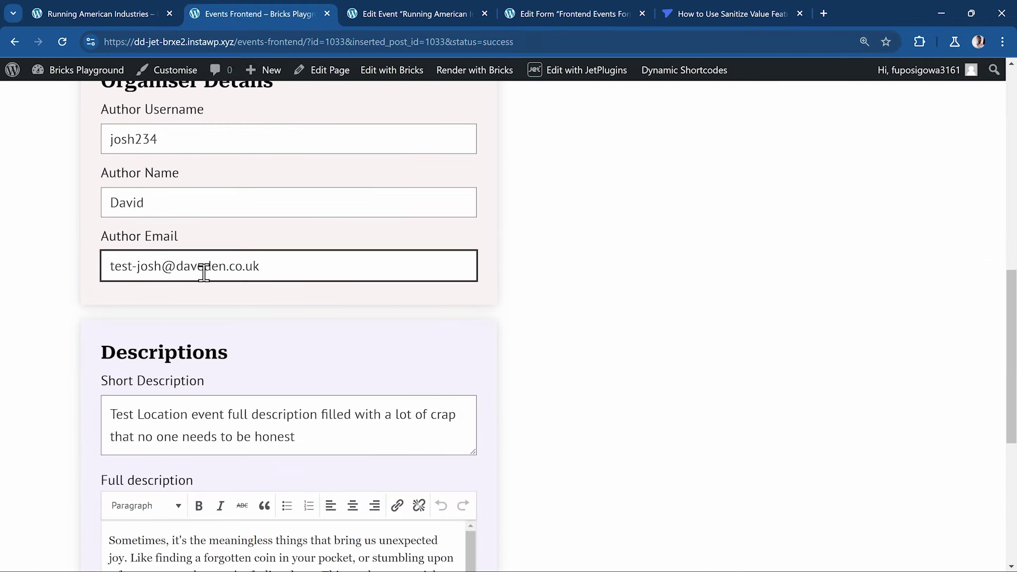
text("")
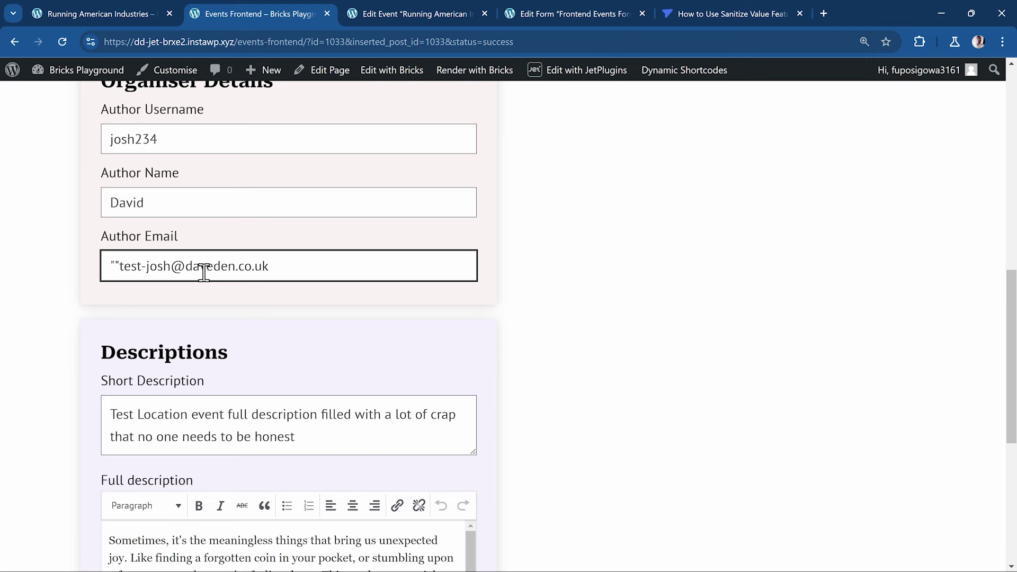
key(Left)
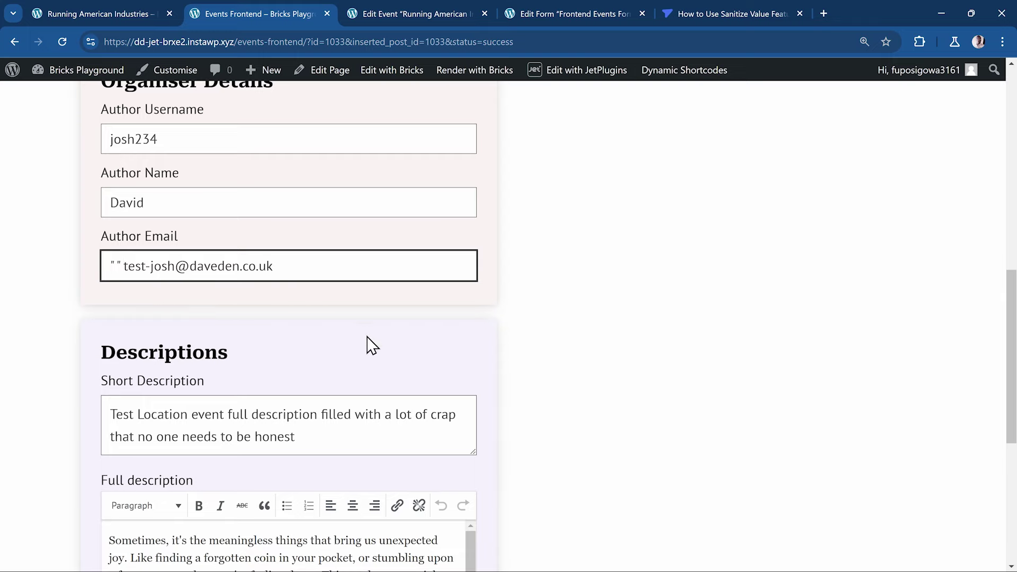
scroll(371, 344, down, 8)
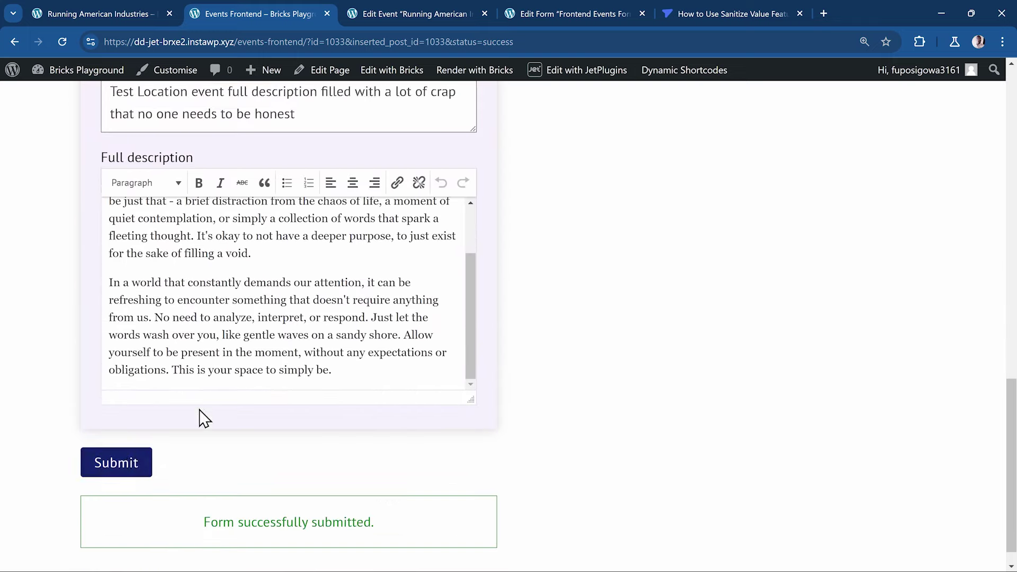
scroll(204, 418, up, 7)
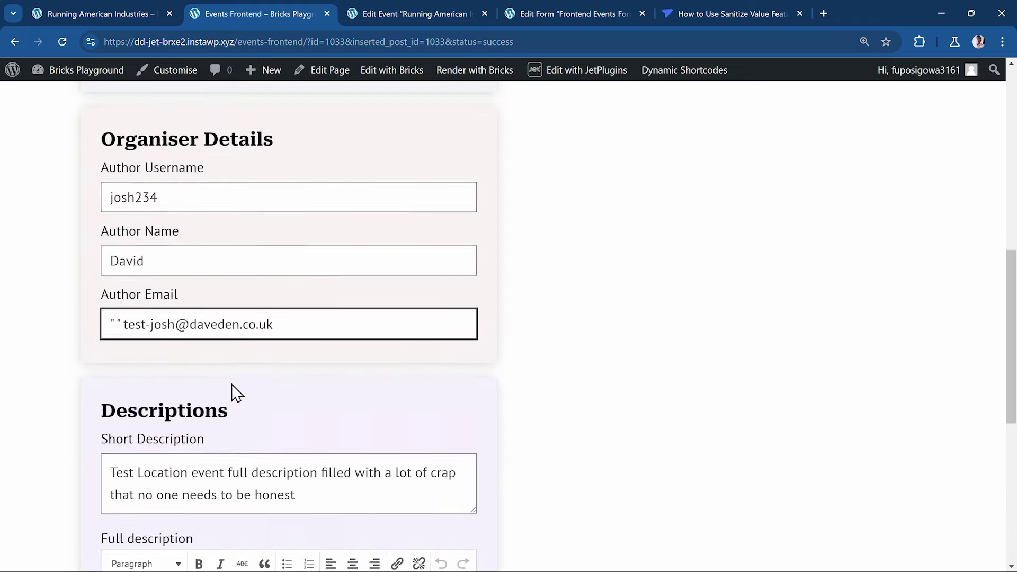
click(123, 328)
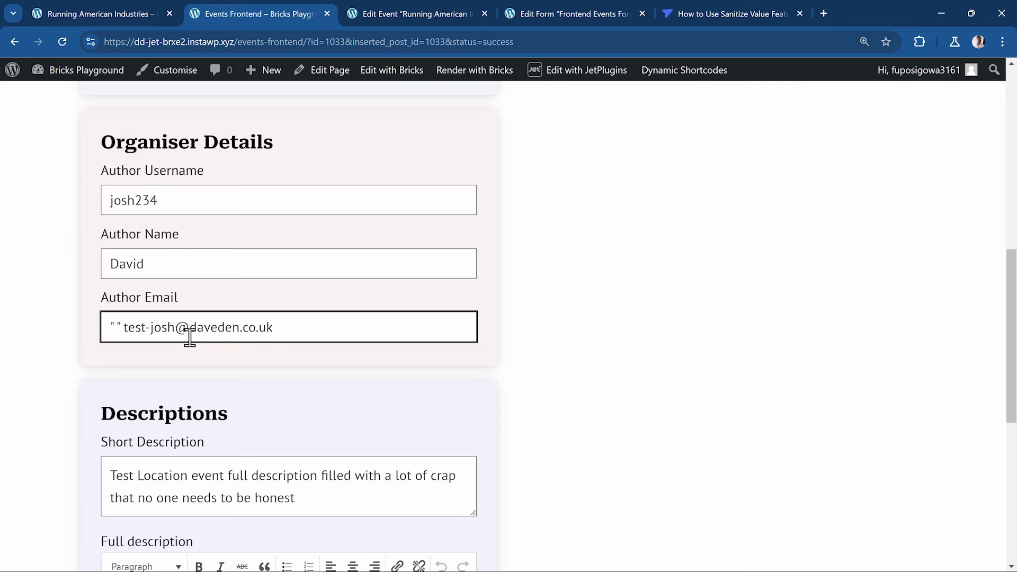
- Set author_email to Text type with Sanitize email, save, and return to the front-end form
click(542, 18)
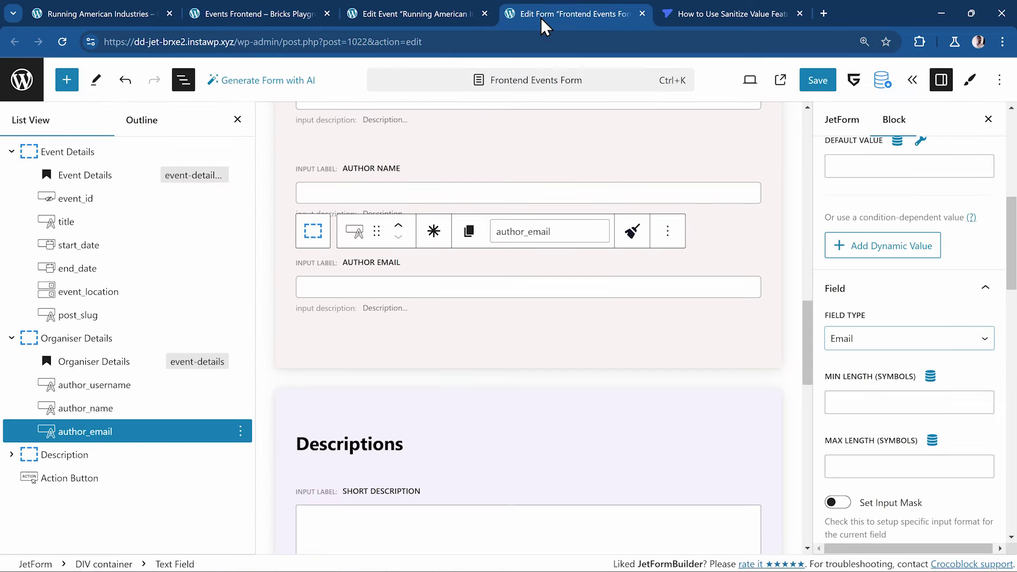
click(896, 340)
click(877, 359)
click(633, 232)
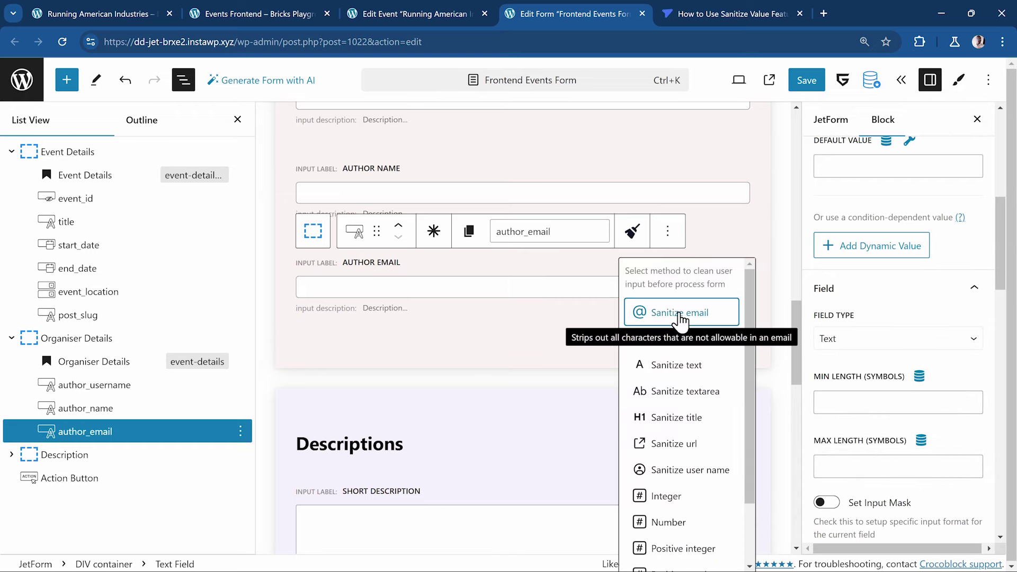
click(680, 316)
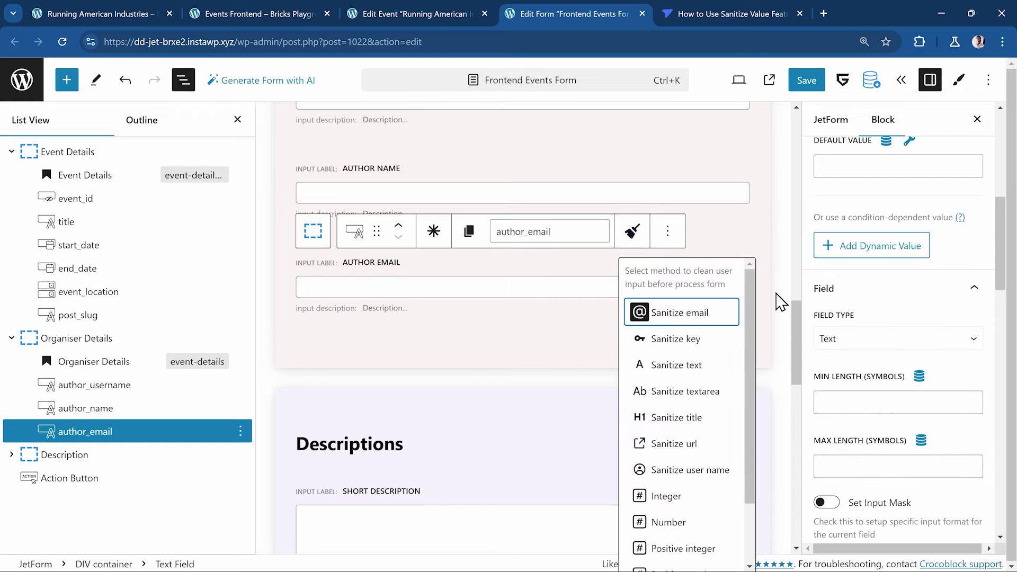
click(809, 85)
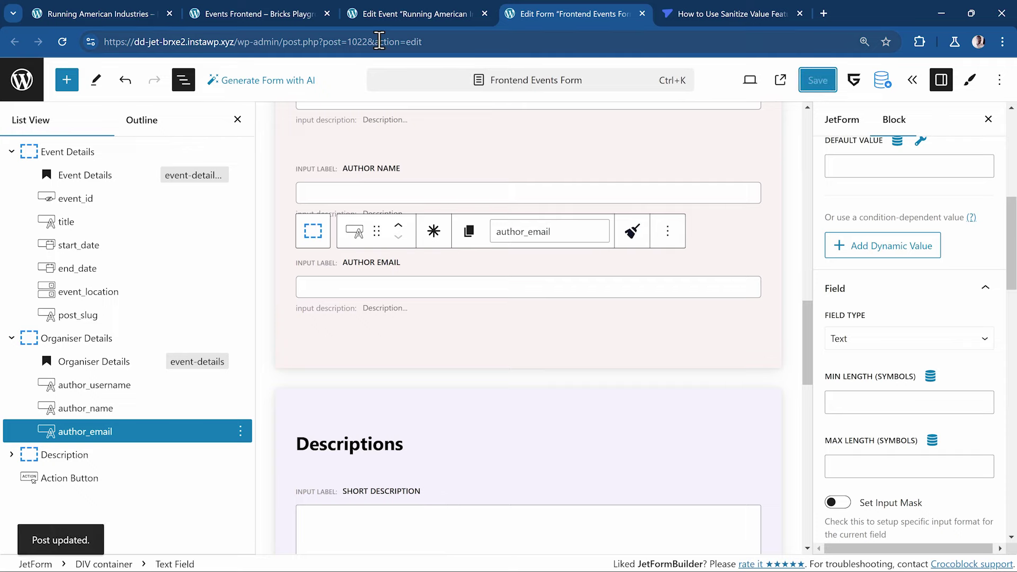
click(232, 12)
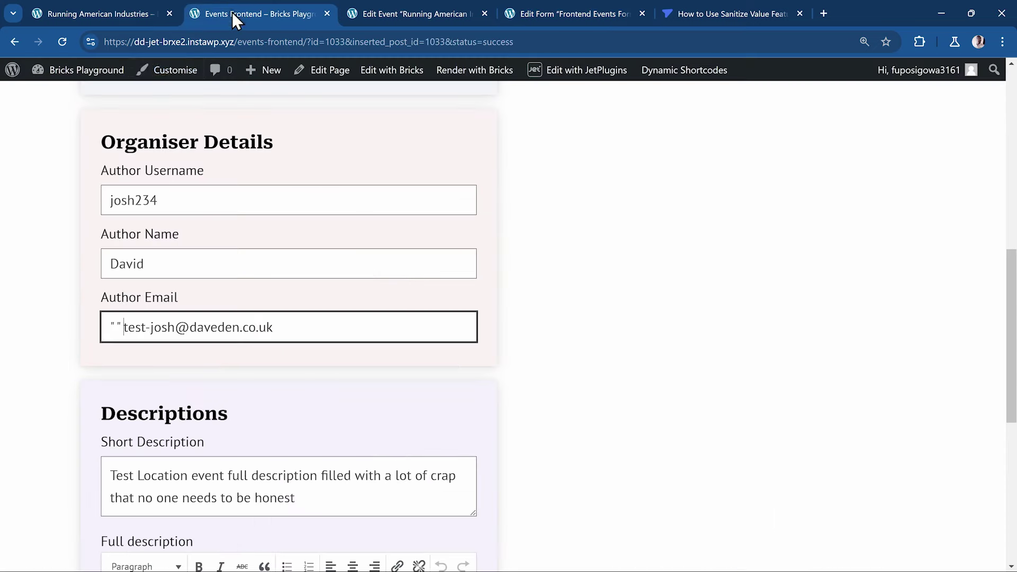
click(63, 47)
scroll(186, 318, down, 1)
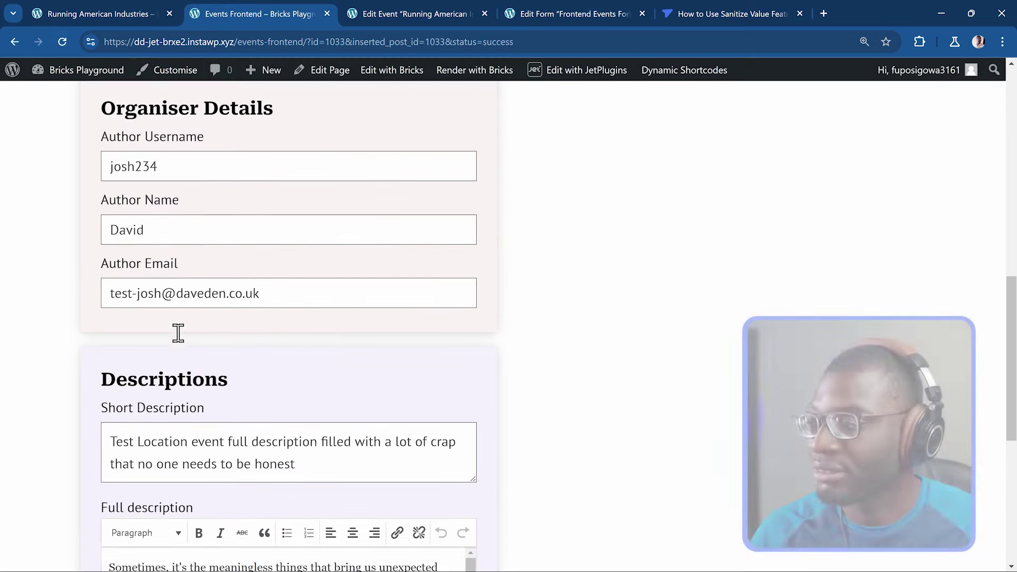
scroll(178, 333, down, 2)
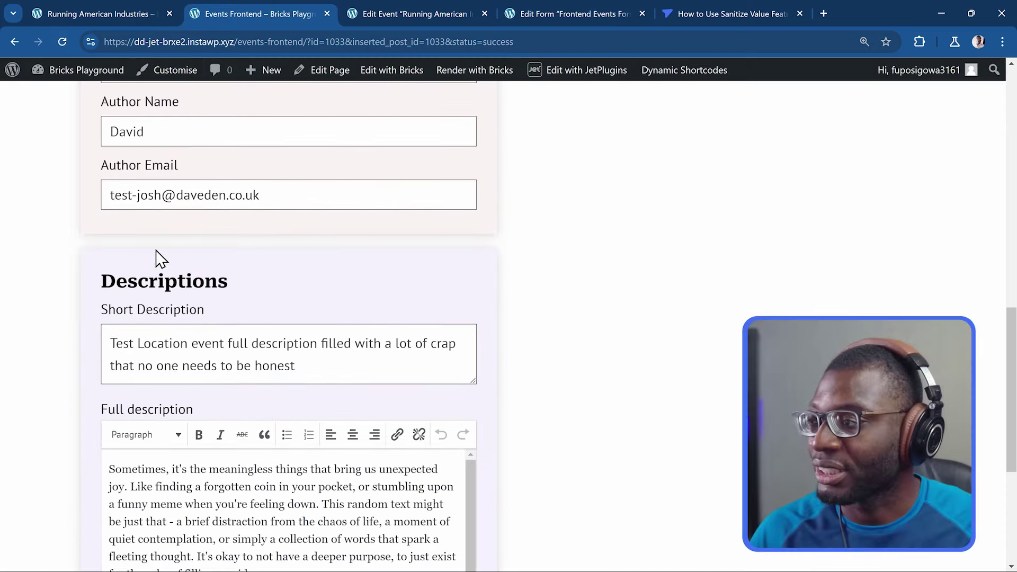
click(108, 195)
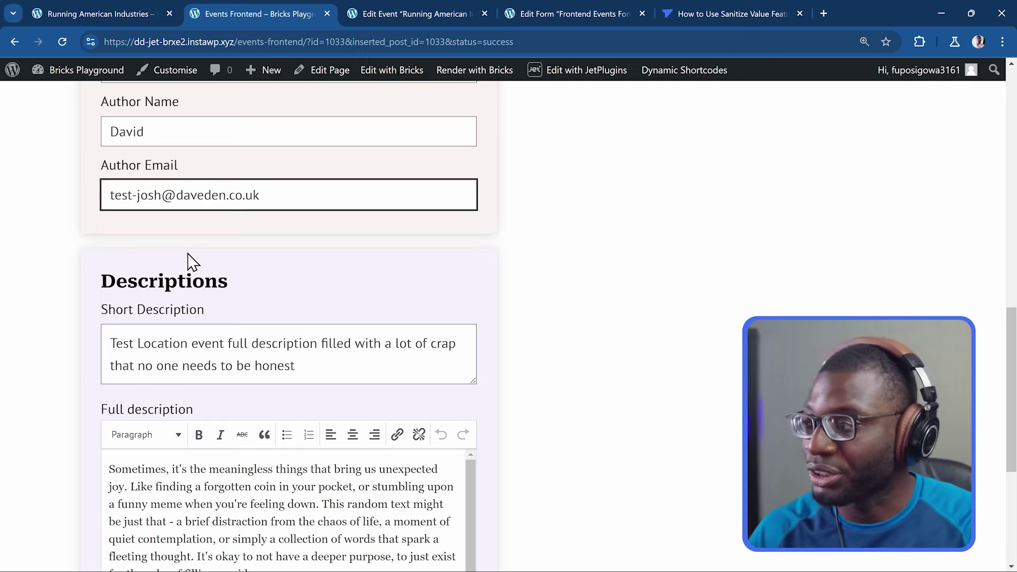
text("")
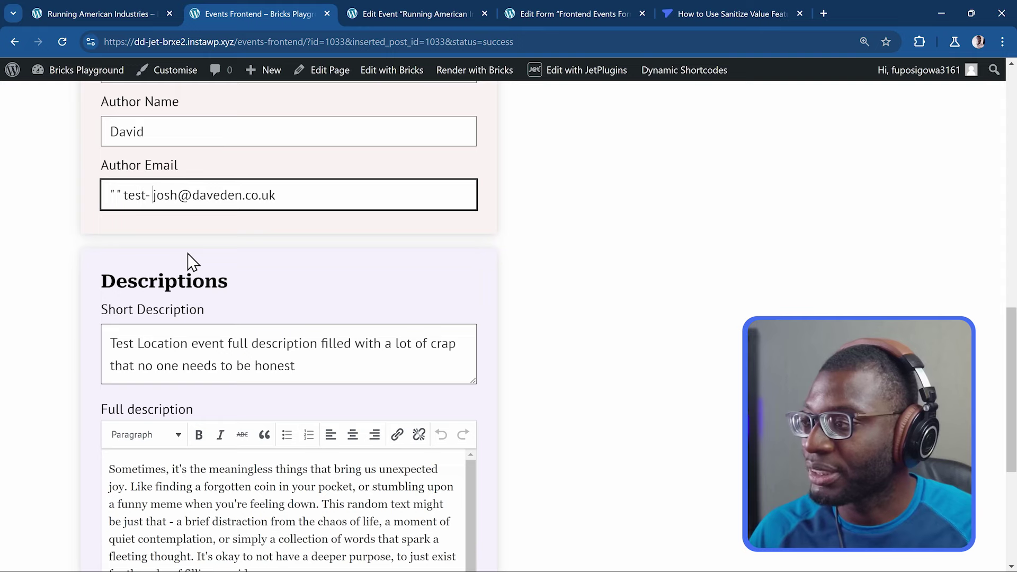
key(Left)
key(Left)
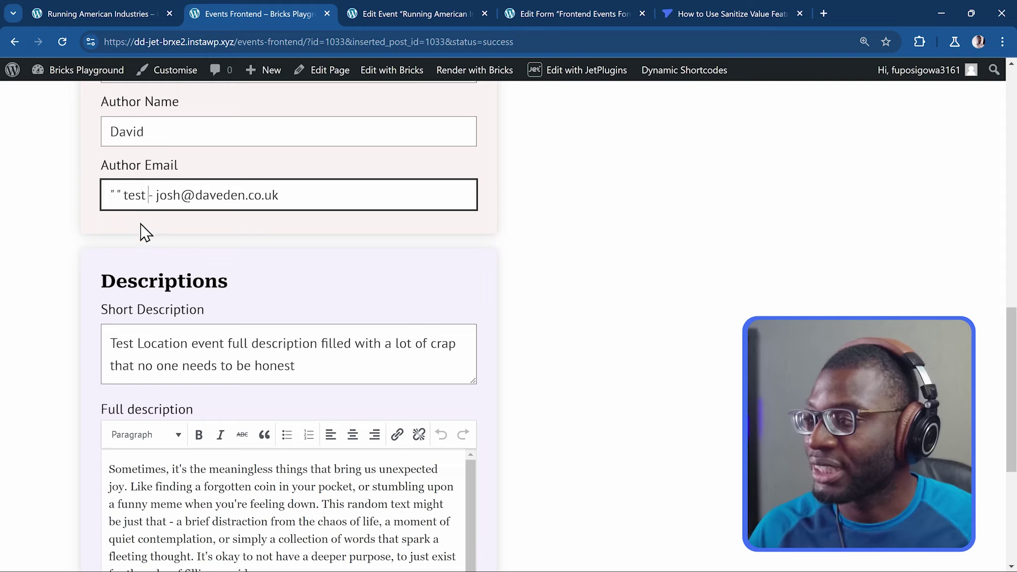
scroll(234, 291, down, 5)
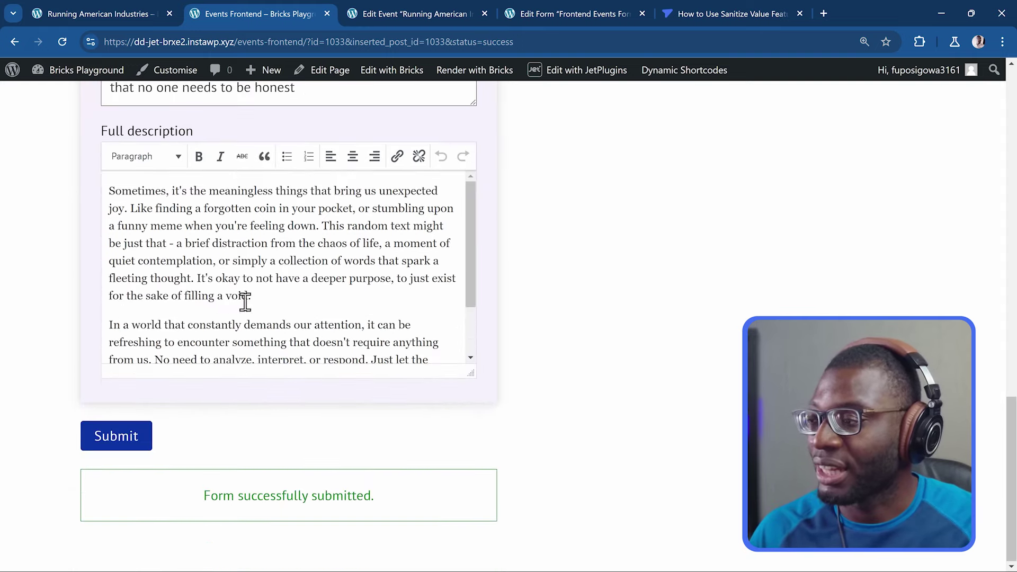
scroll(163, 295, up, 5)
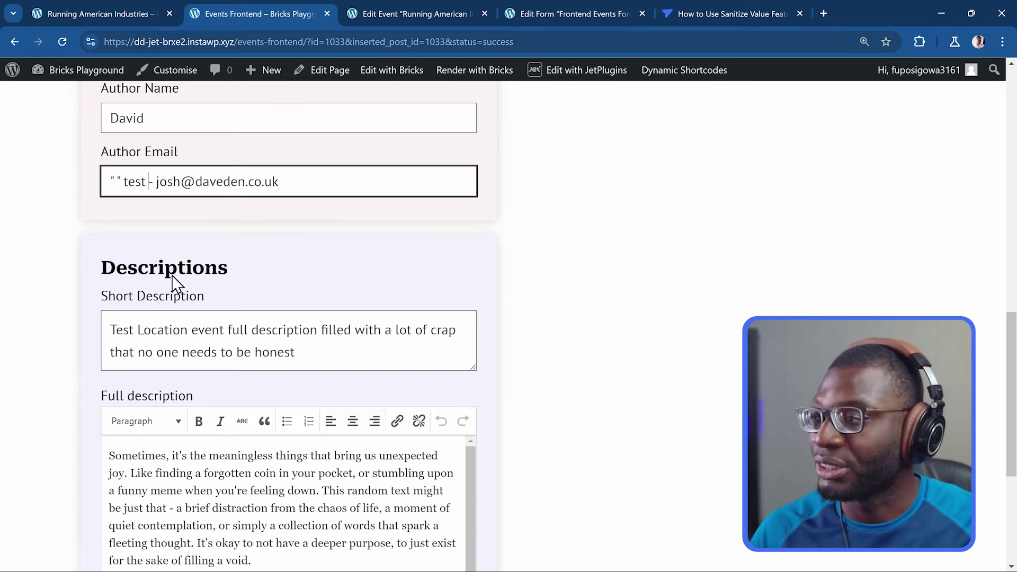
double_click(170, 184)
text(j)
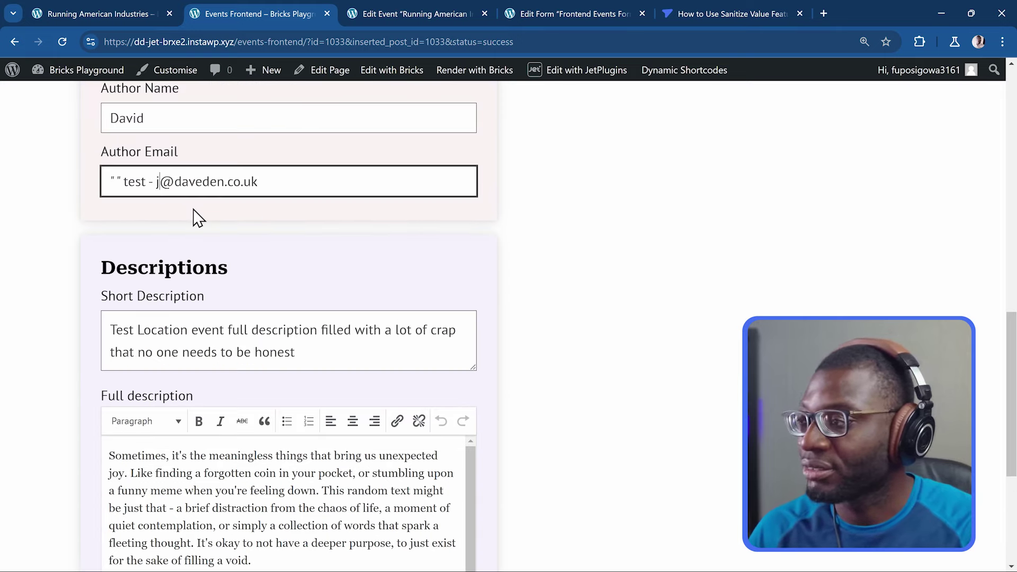
text(ake)
scroll(190, 266, up, 4)
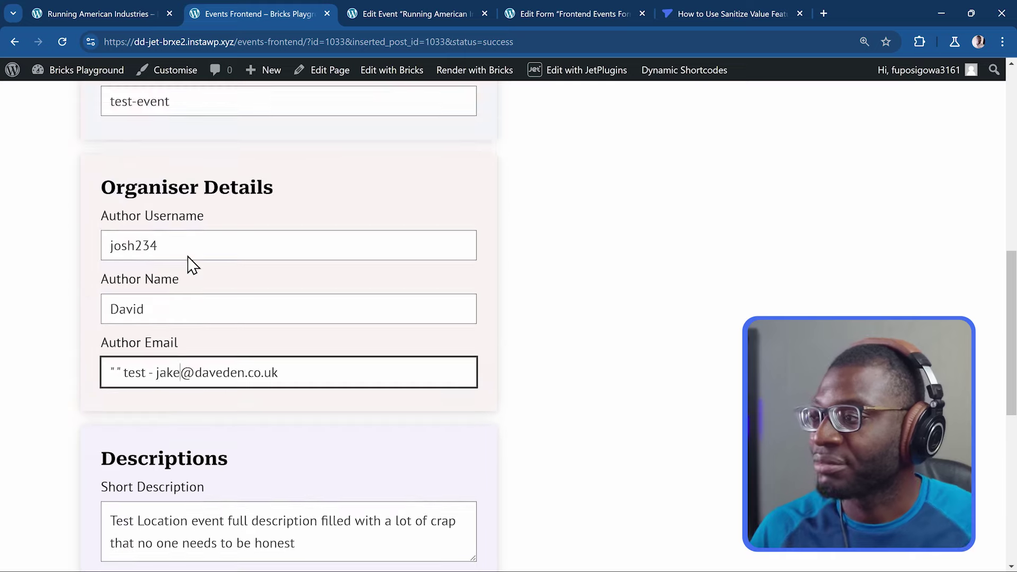
scroll(201, 312, down, 9)
scroll(201, 312, down, 2)
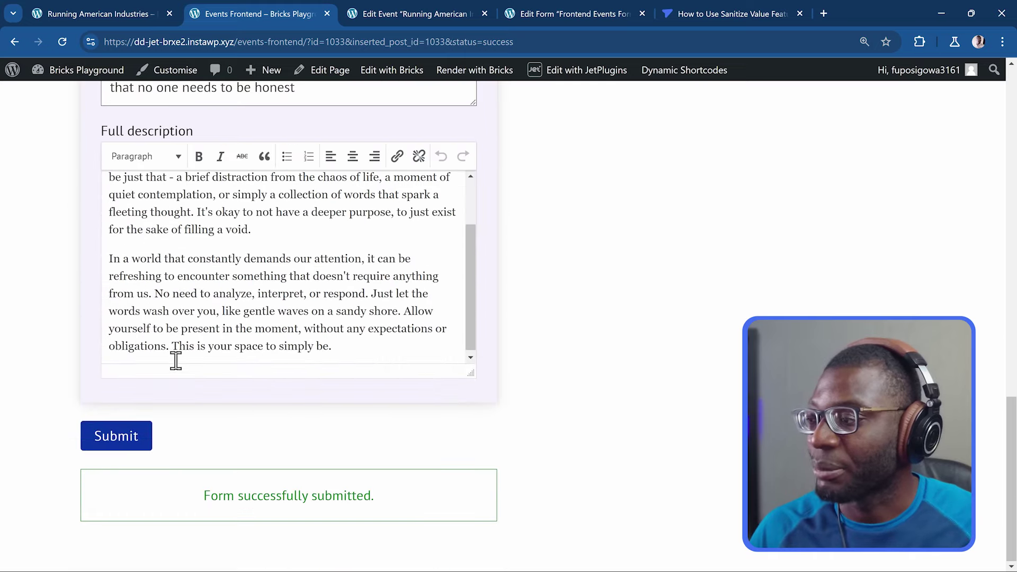
click(141, 443)
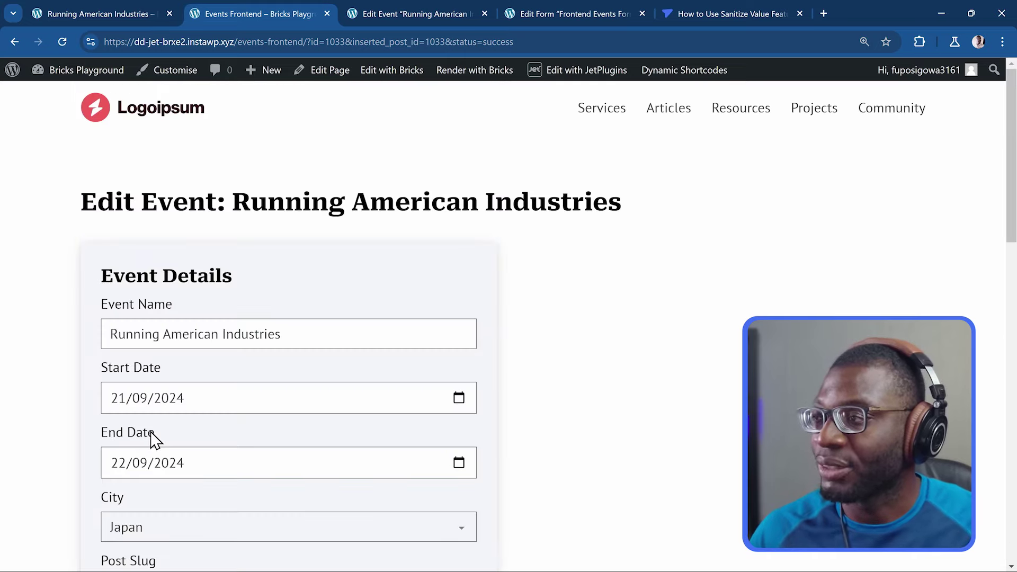
scroll(229, 413, down, 7)
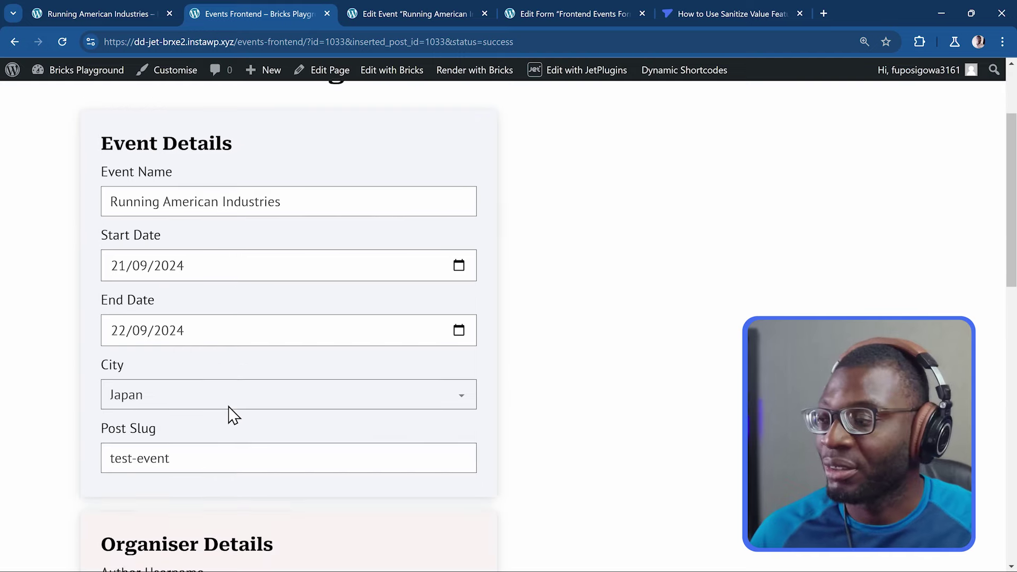
scroll(191, 380, down, 2)
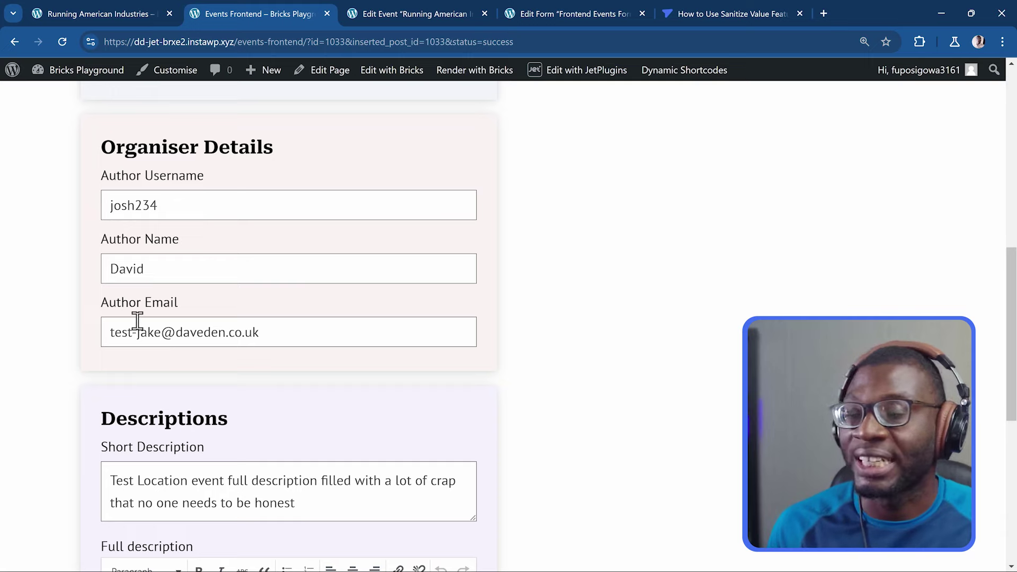
scroll(364, 266, down, 1)
scroll(366, 265, up, 6)
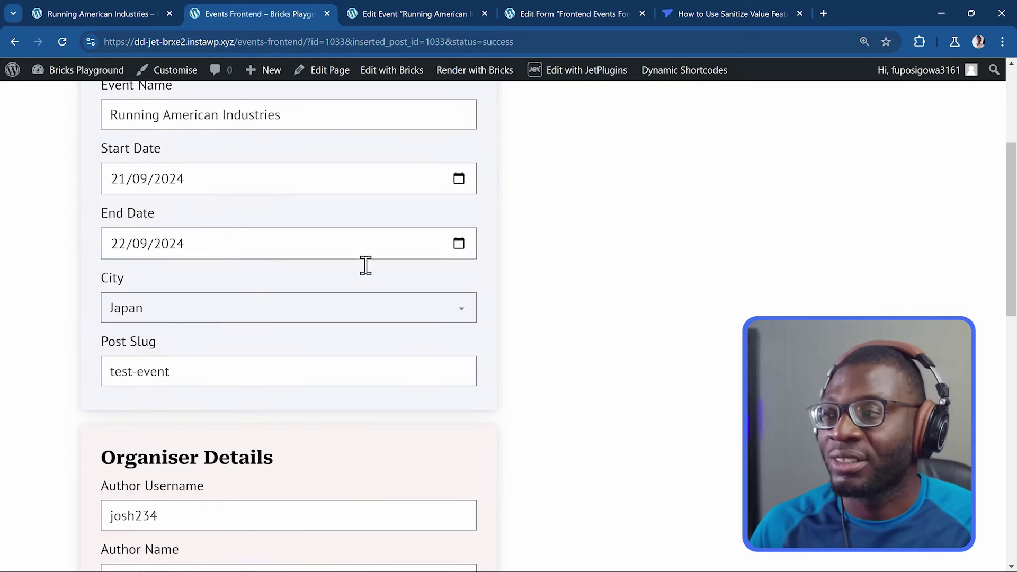
scroll(365, 265, up, 4)
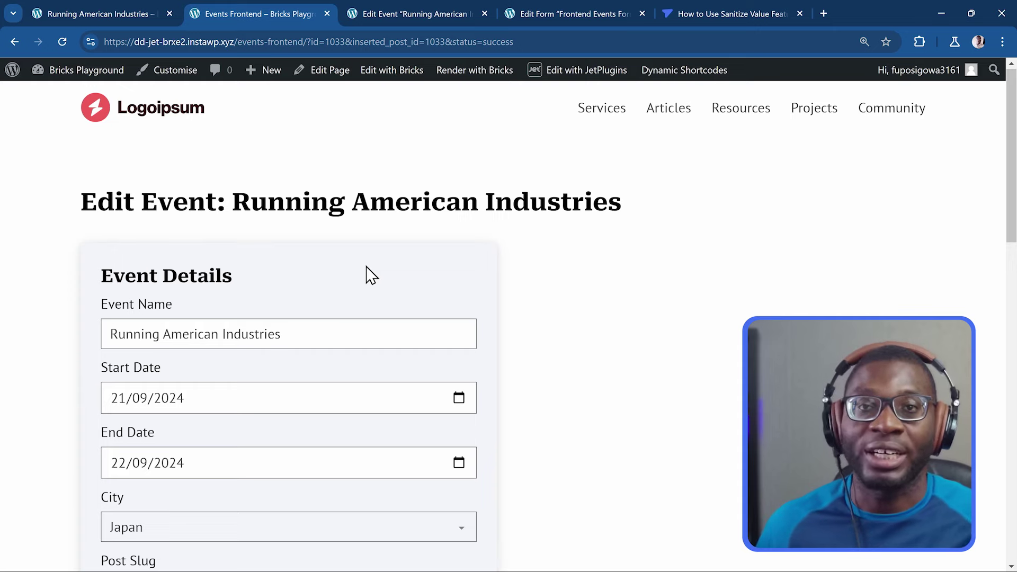
- View the published Running American Industries event page at /events/test-event/
click(123, 11)
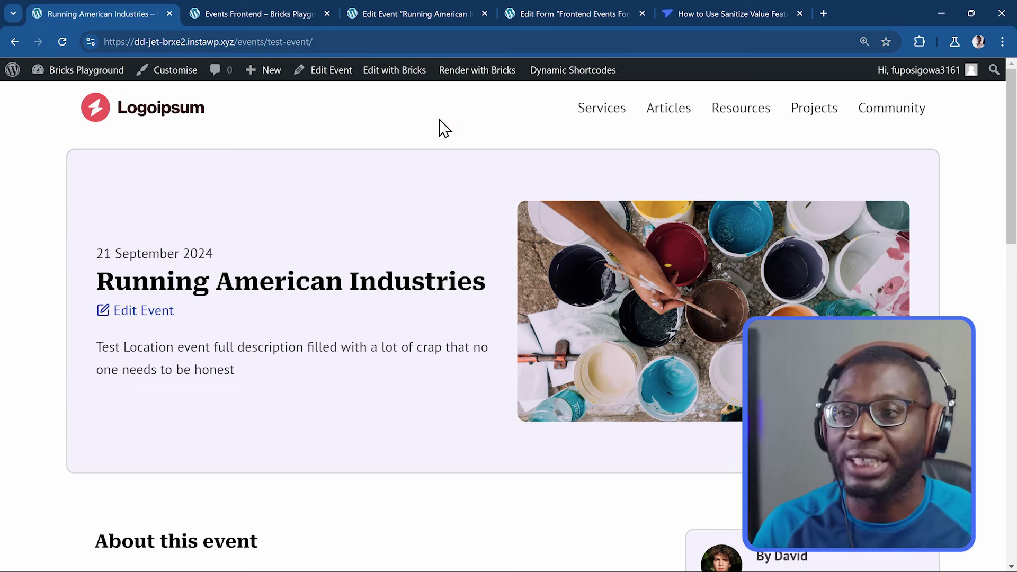
- Change the Event Name to 'Running <em>American</em> Industries' and submit the event
click(271, 13)
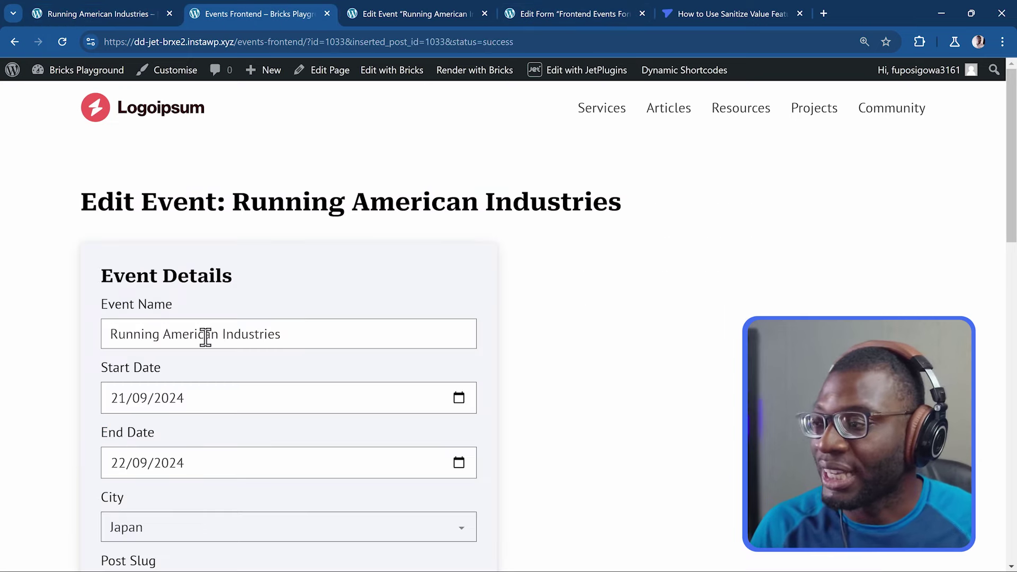
click(160, 338)
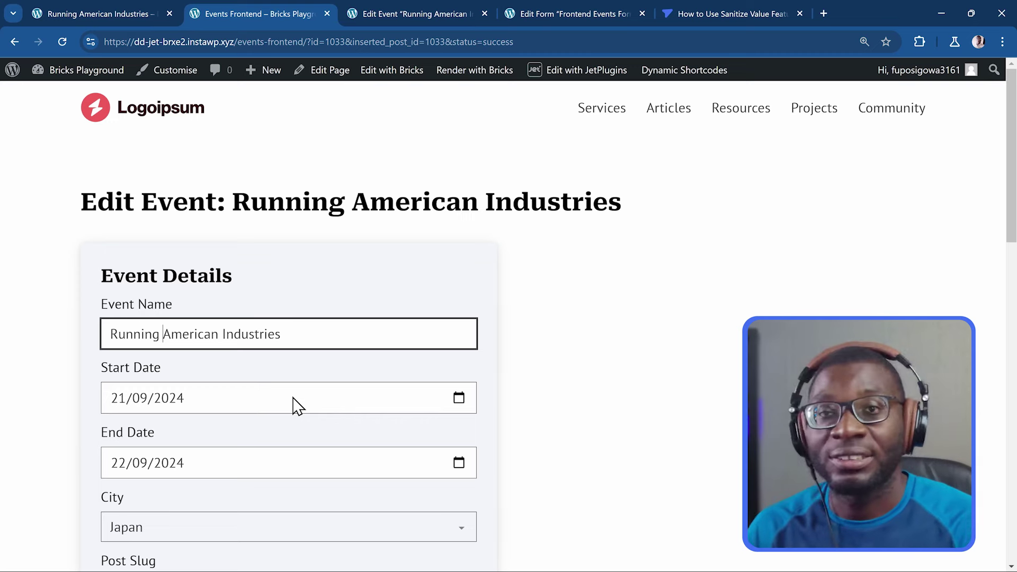
text(<)
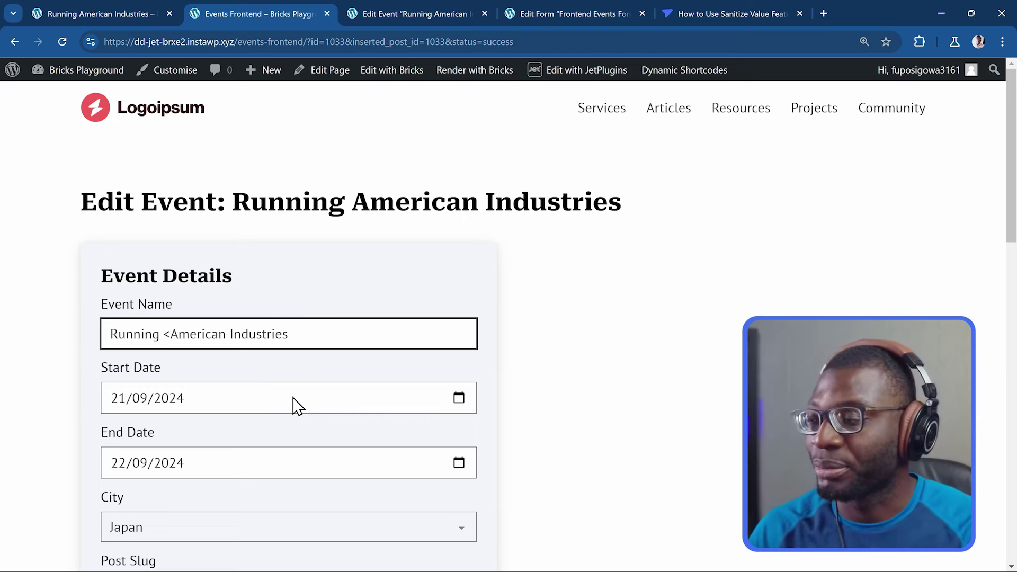
text(em>)
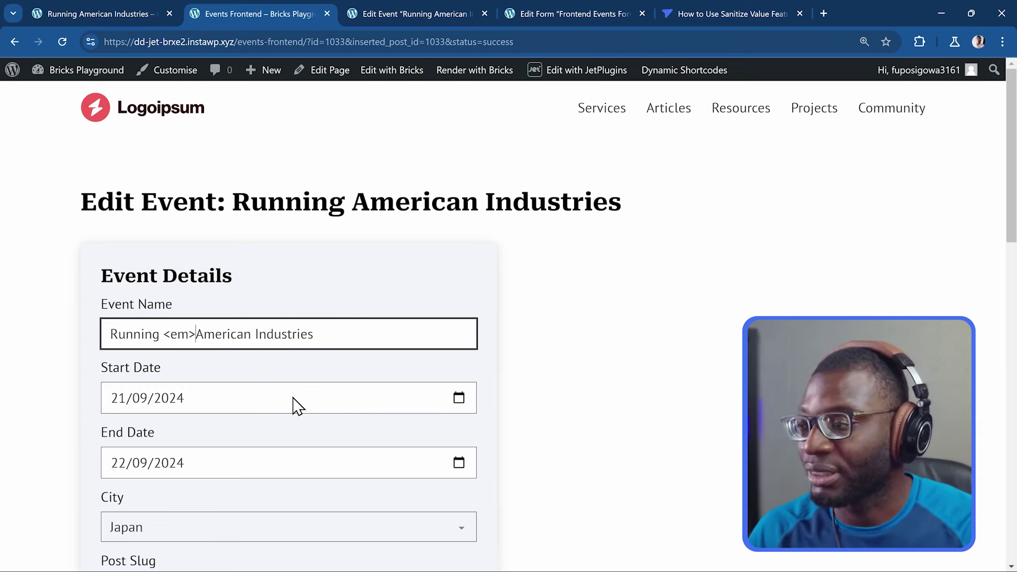
key(Right)
key(Right)
key(Right)
key(Right)
key(Right)
key(Right)
key(Right)
key(Right)
key(Right)
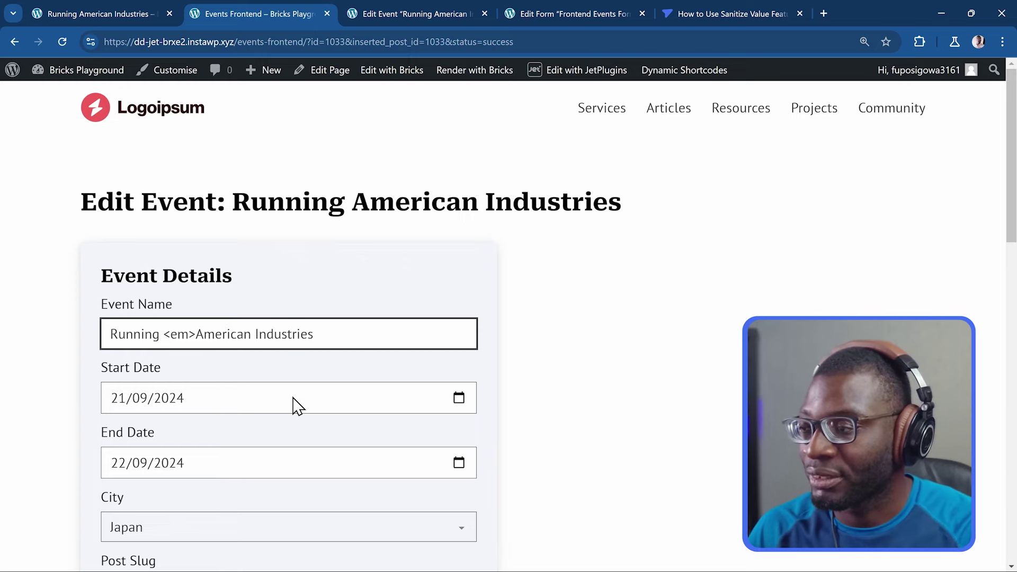
key(Left)
text(</em>)
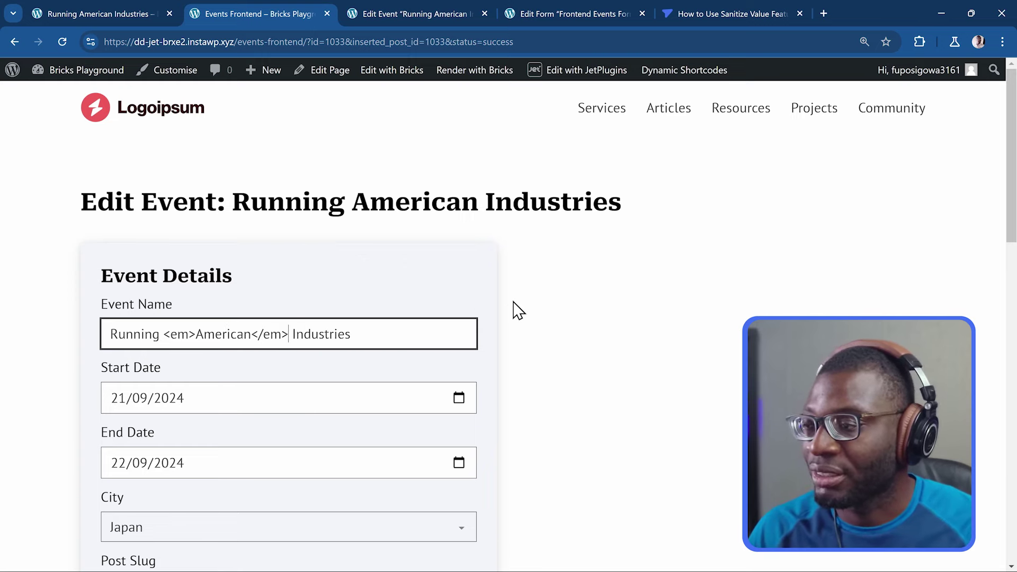
scroll(513, 310, down, 10)
scroll(446, 339, down, 4)
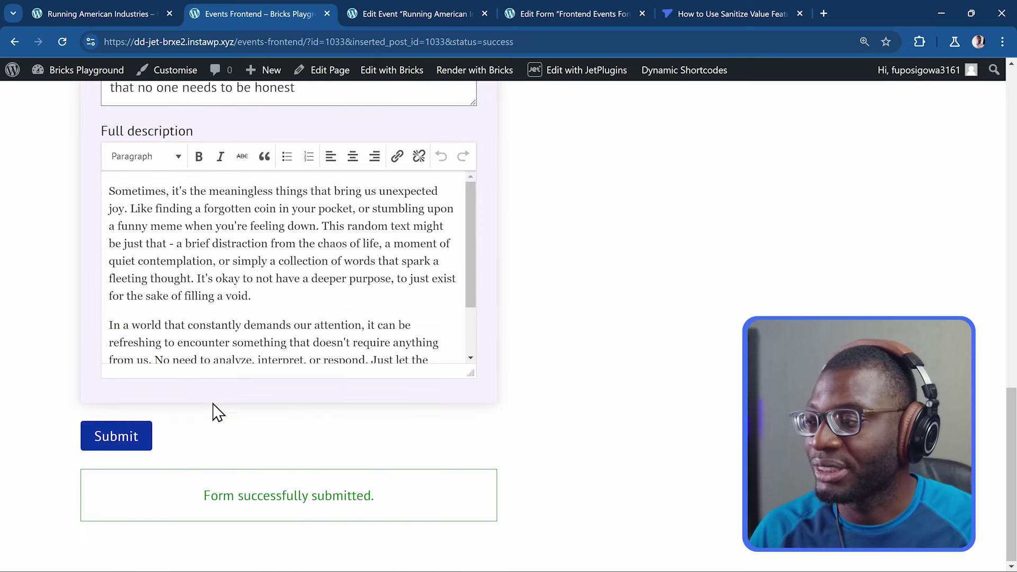
click(135, 438)
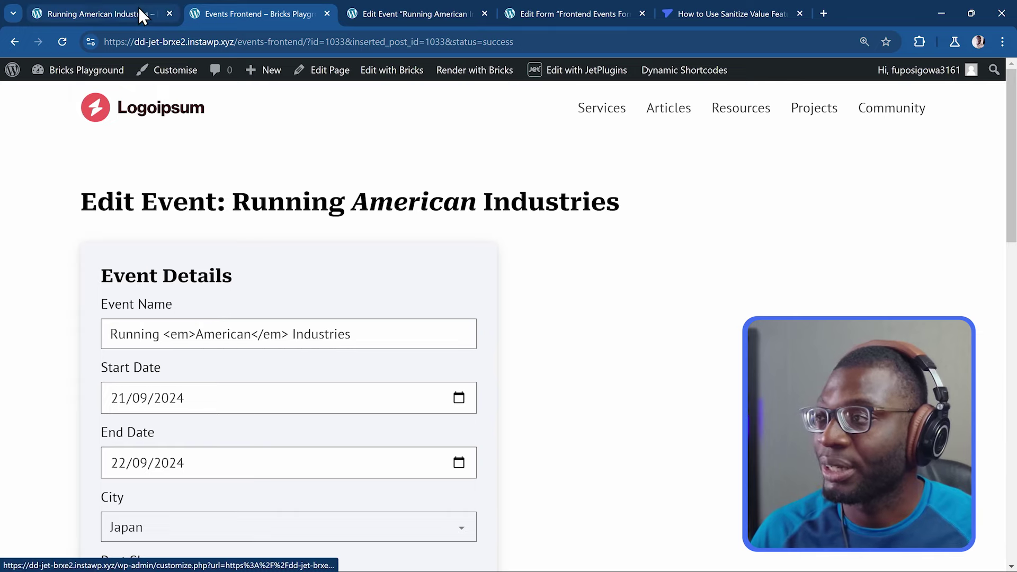
- Check the updated event page heading with 'American' in italics
click(98, 11)
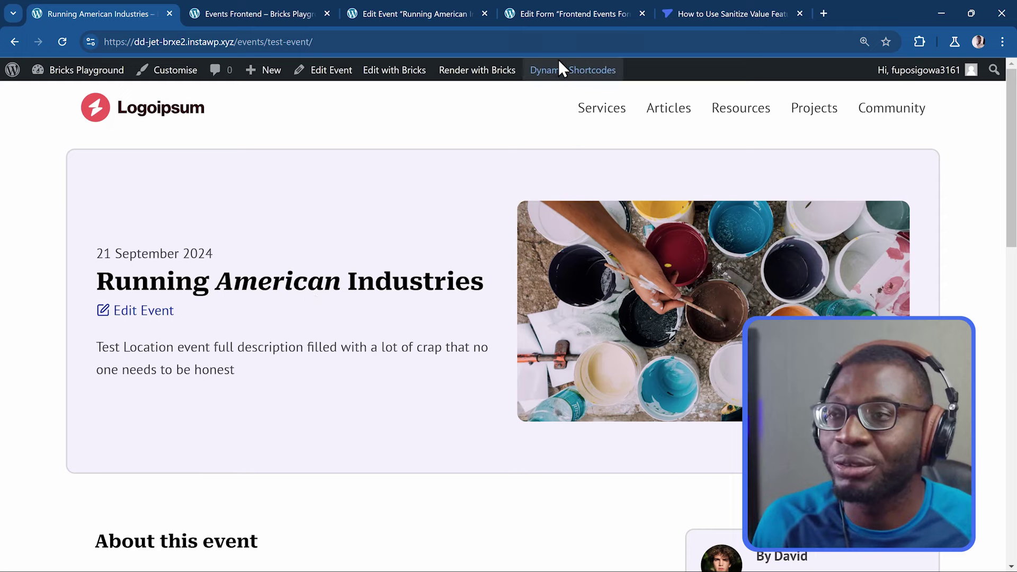
- Apply Sanitize text to the Event Name (title) field in the Frontend Events Form
click(555, 16)
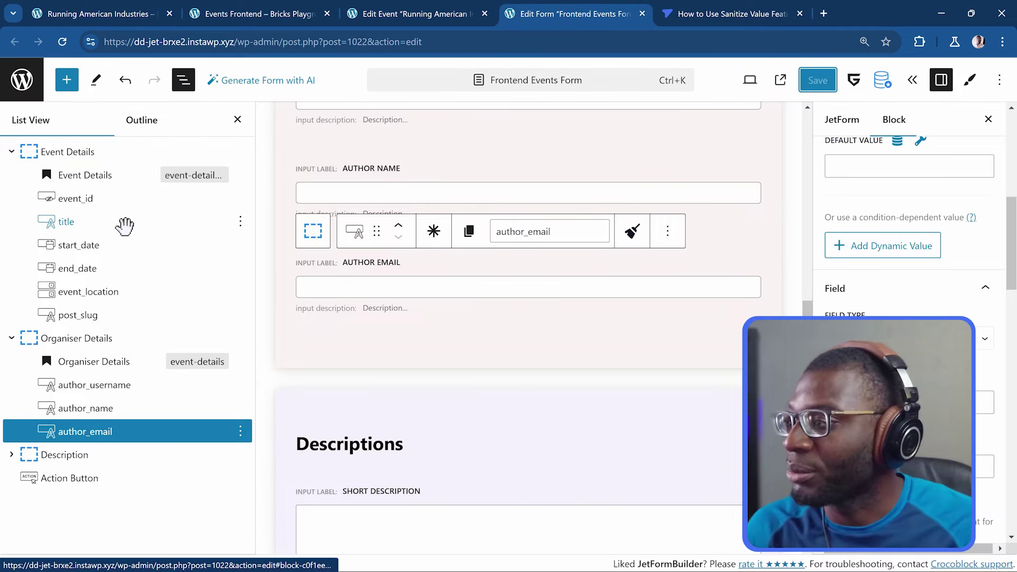
click(96, 229)
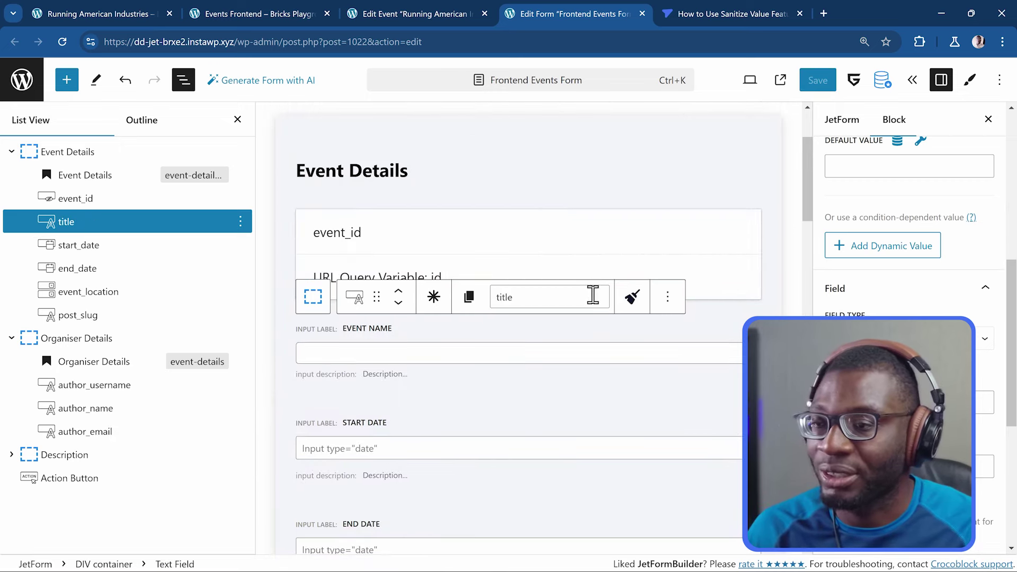
click(631, 304)
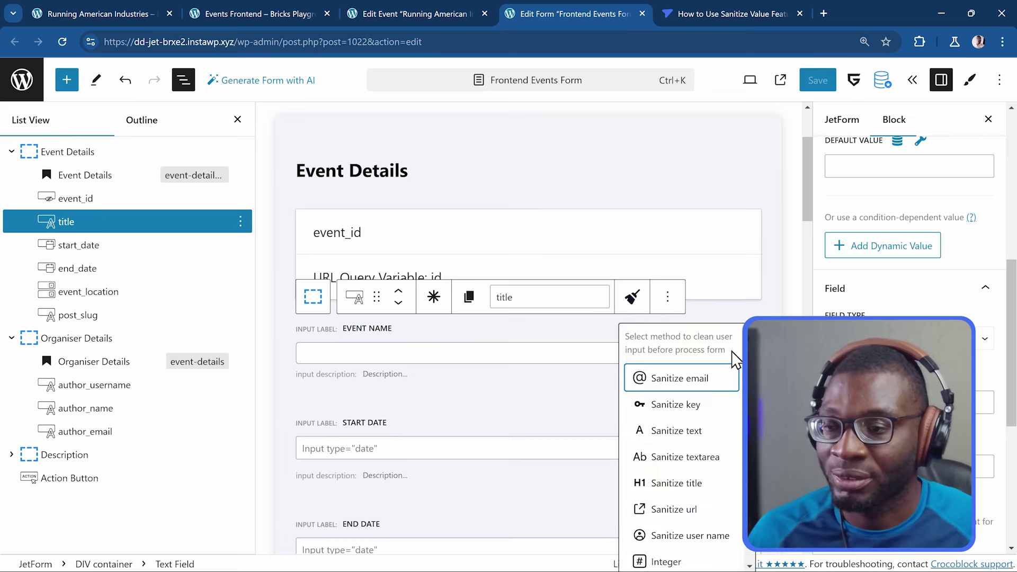
scroll(689, 382, down, 1)
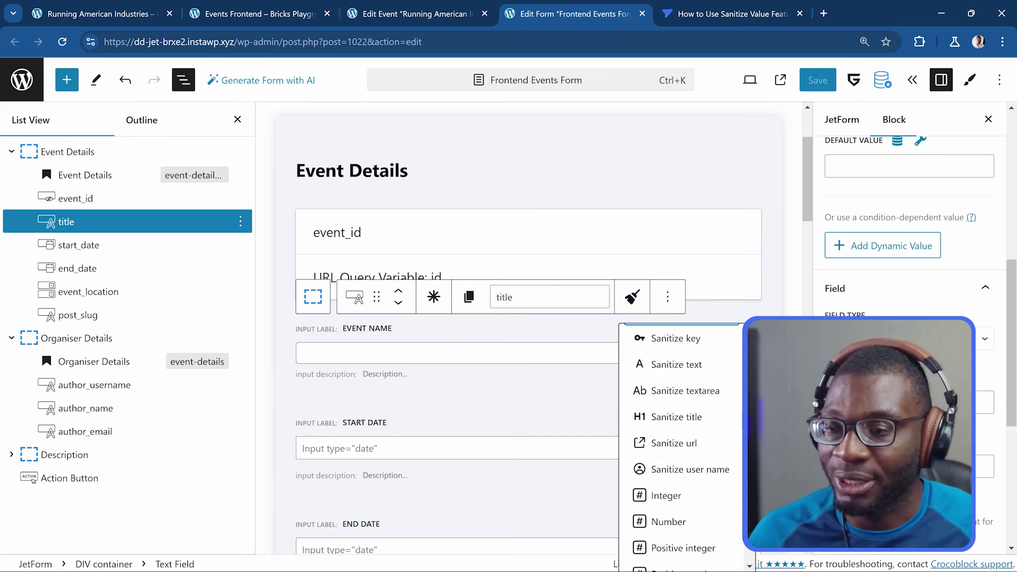
click(692, 366)
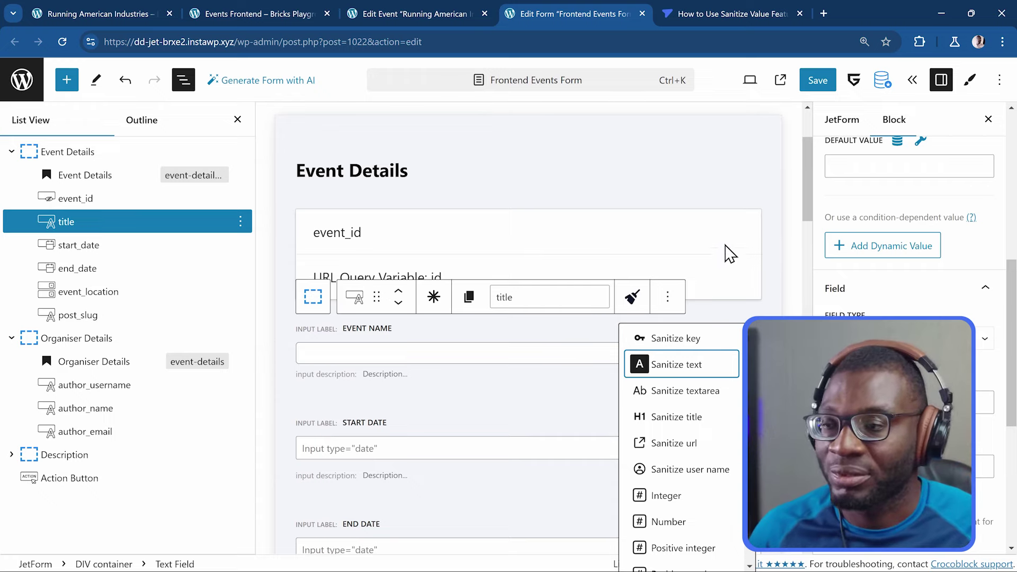
- Save the form and reload the front-end event editing form
click(818, 80)
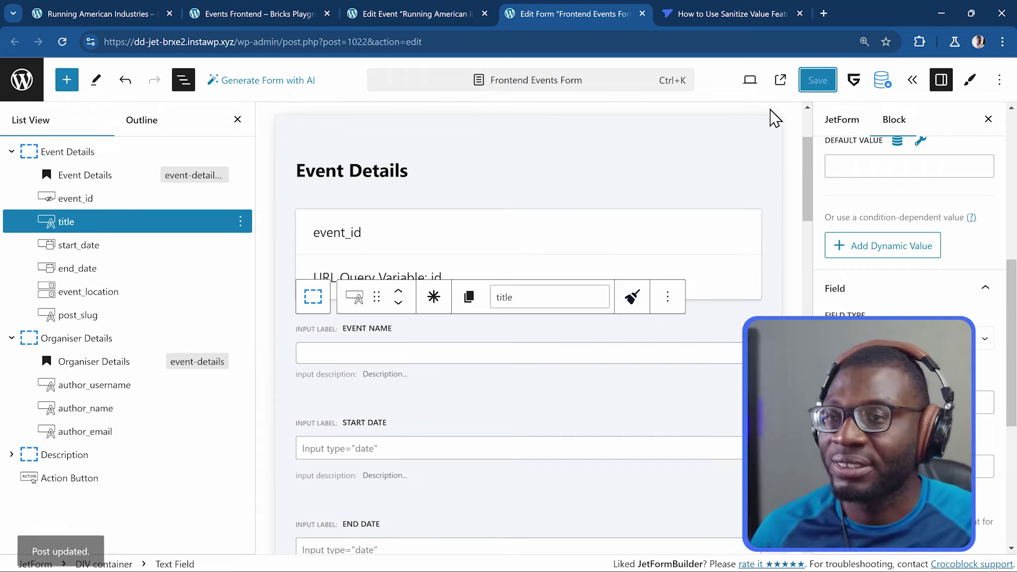
click(246, 10)
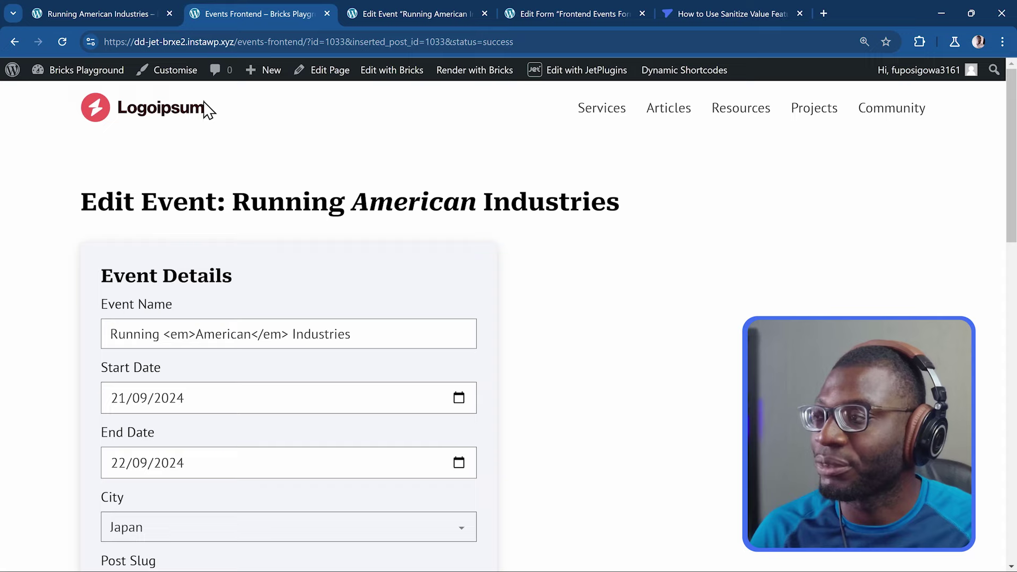
click(67, 44)
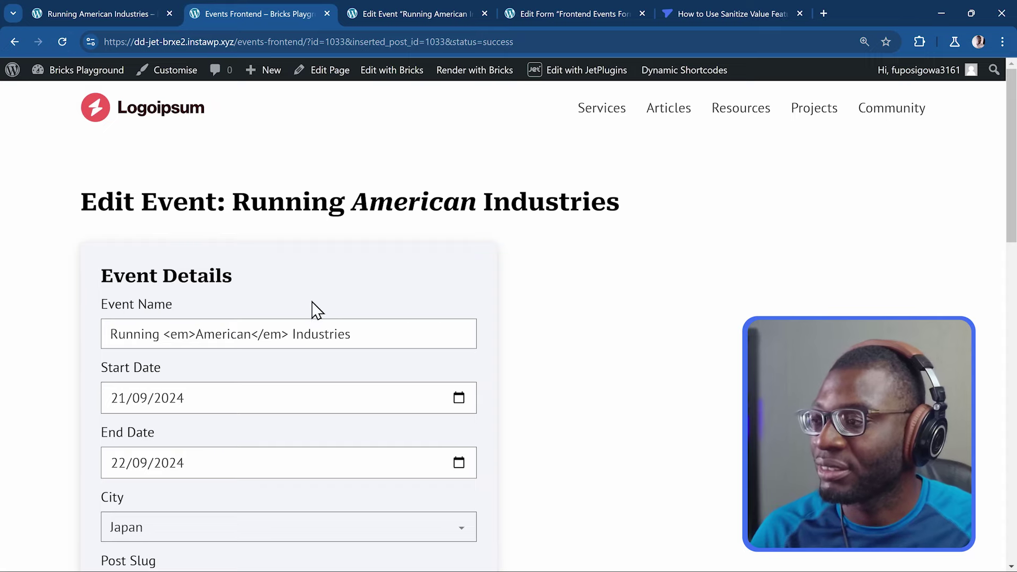
- Wrap Industries in <b> tags in the Event Name and submit the event
scroll(316, 310, down, 1)
scroll(304, 297, down, 4)
scroll(211, 163, up, 4)
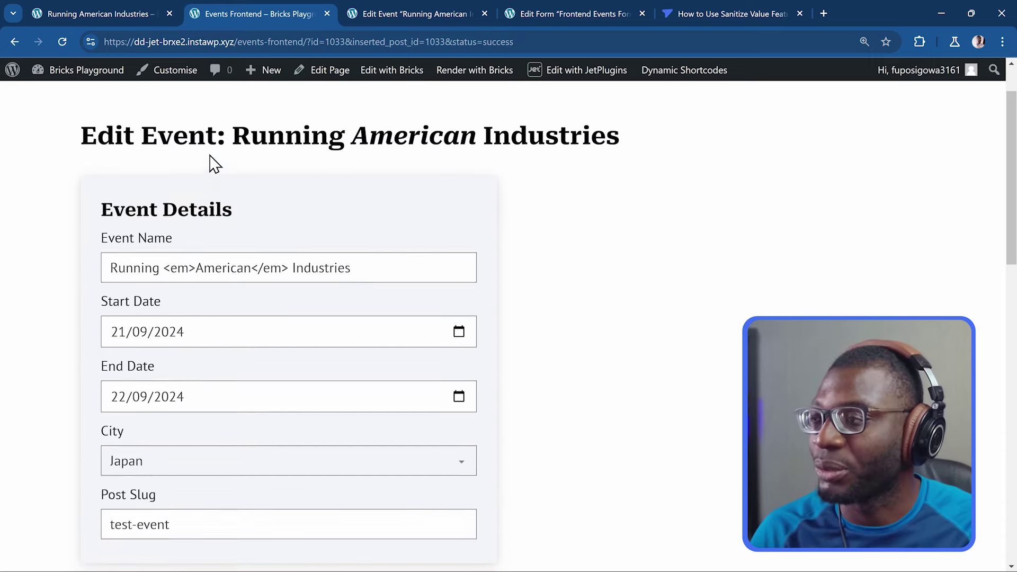
scroll(200, 202, down, 2)
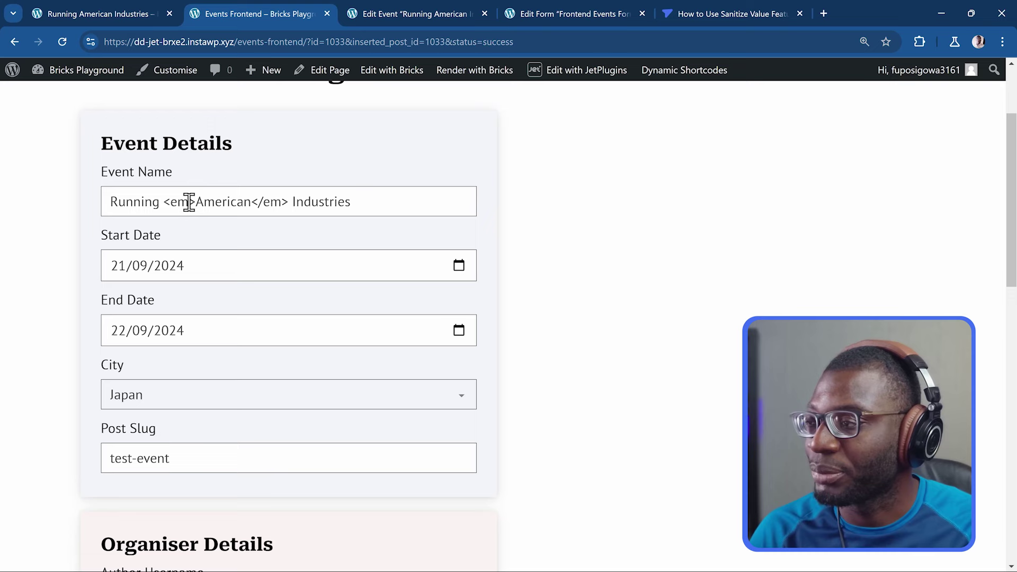
click(291, 201)
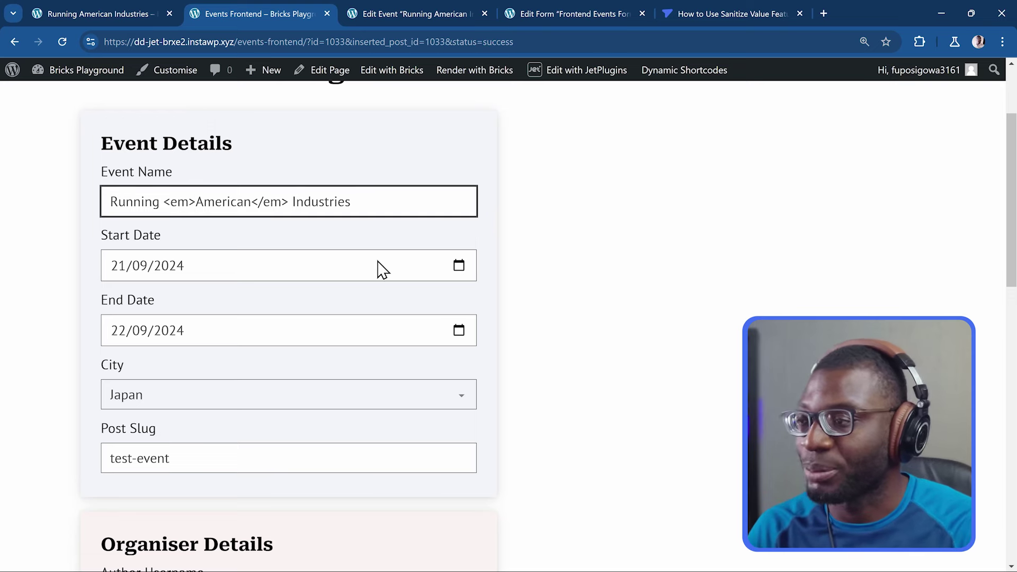
text(<)
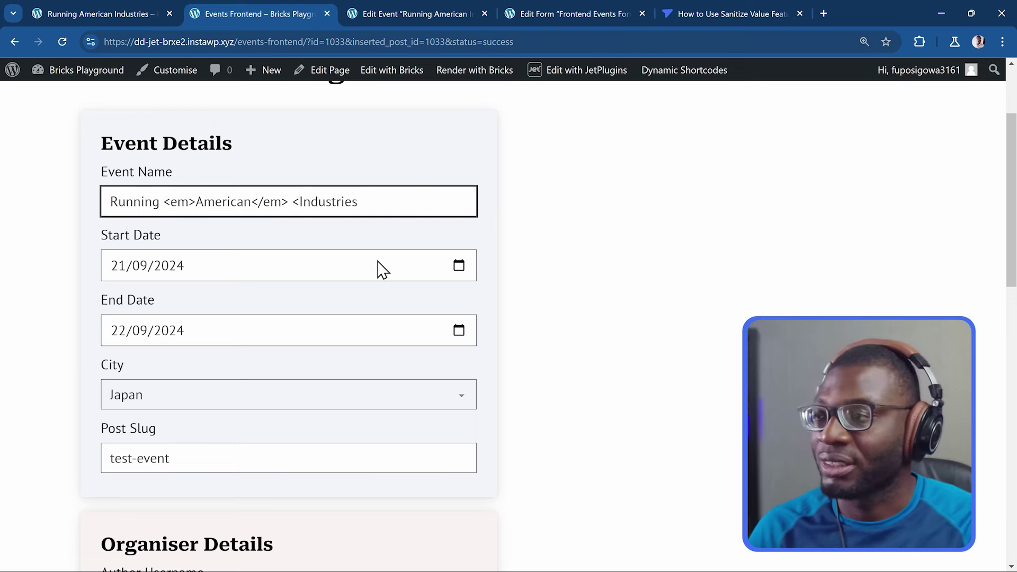
text(b>)
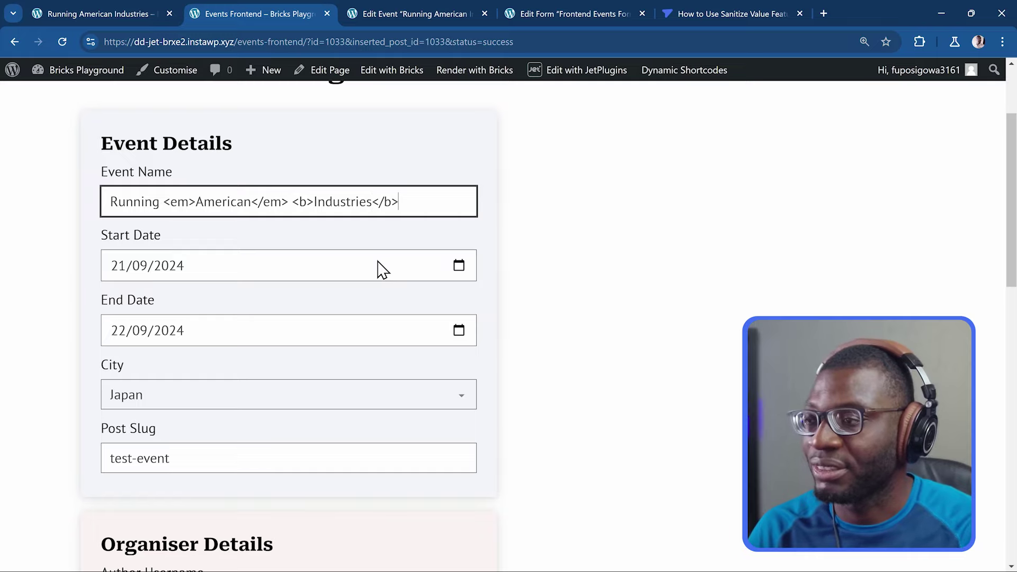
scroll(344, 286, down, 15)
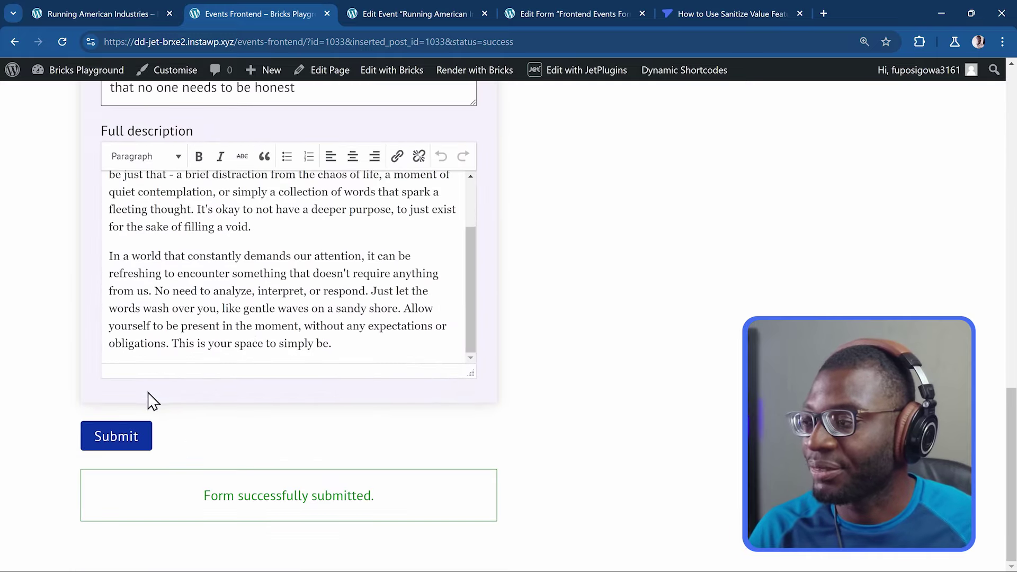
click(132, 436)
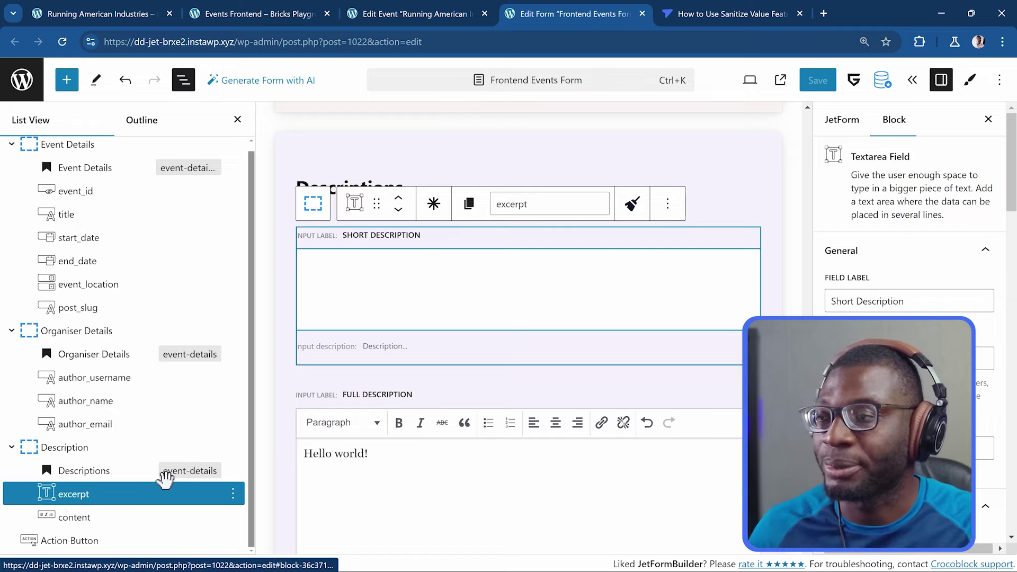
- Add <b> around Test Location, <em> around the closing phrase, and line breaks in Short Description, then submit
click(253, 14)
scroll(284, 234, down, 8)
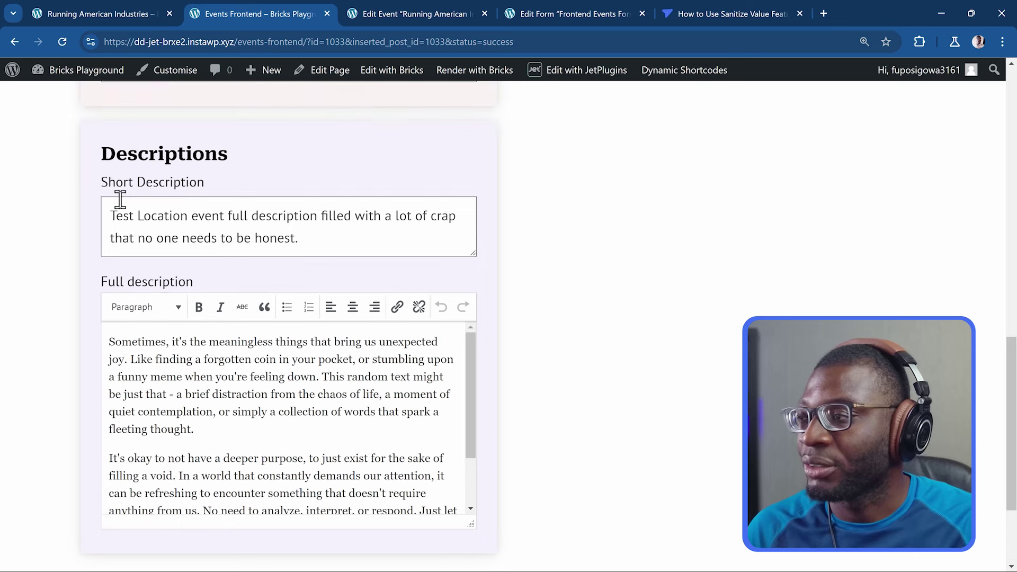
click(111, 215)
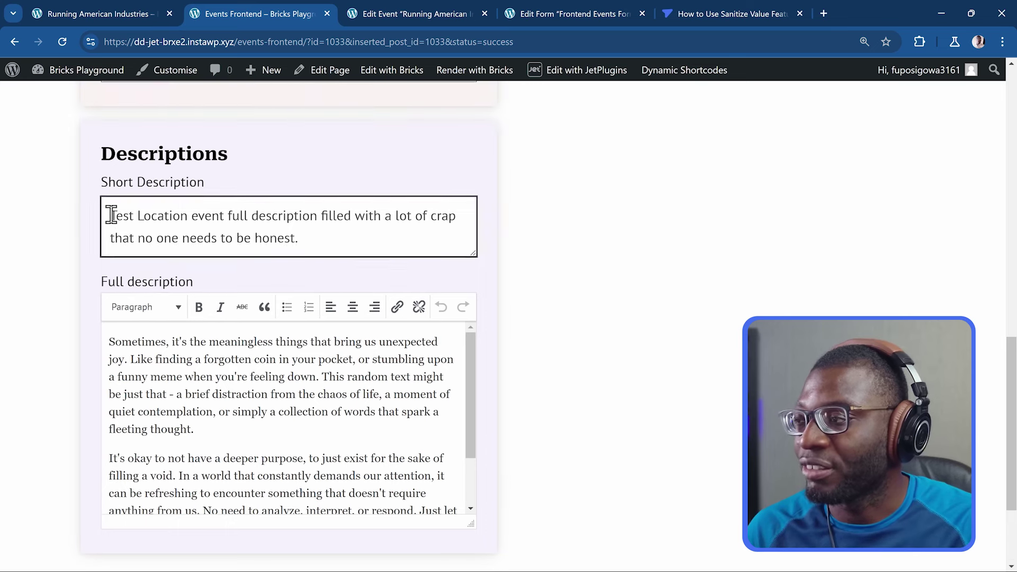
text(<)
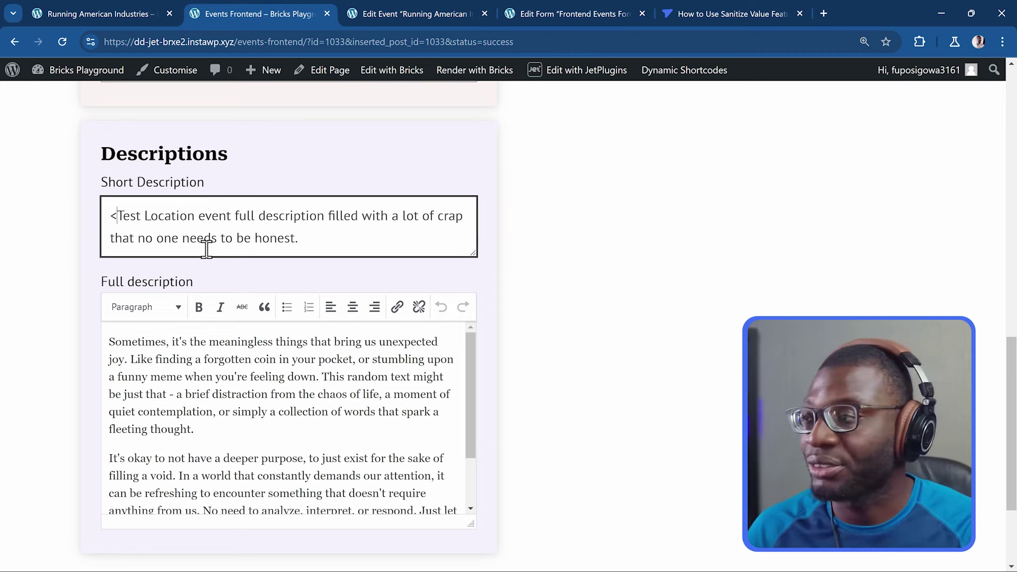
text(b>)
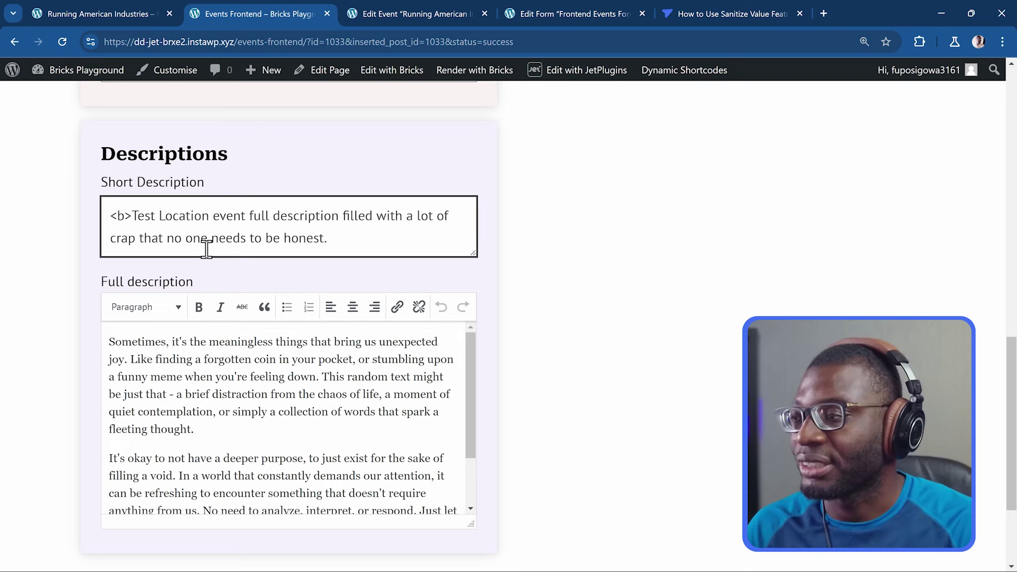
text(</b>)
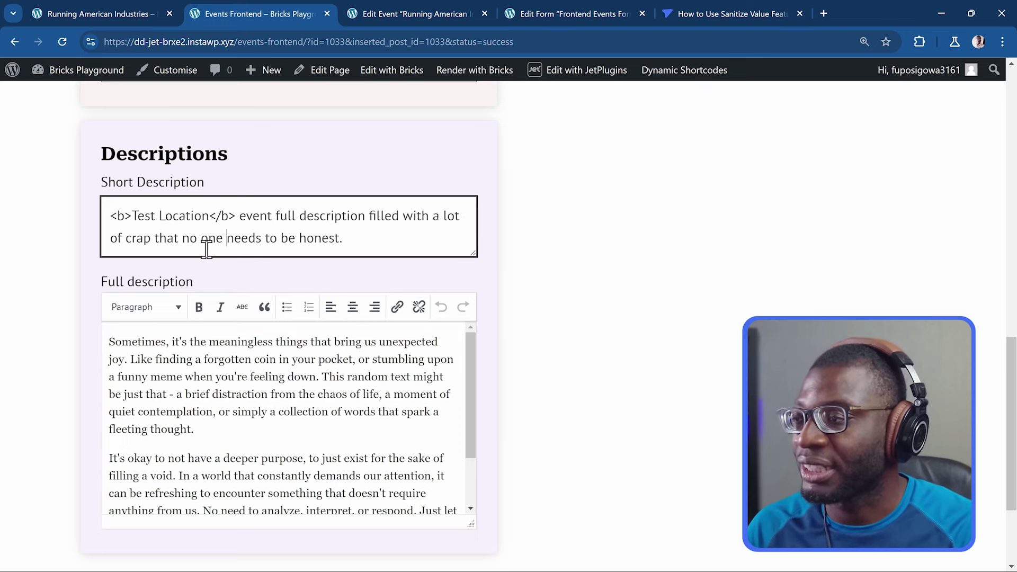
text(<em)
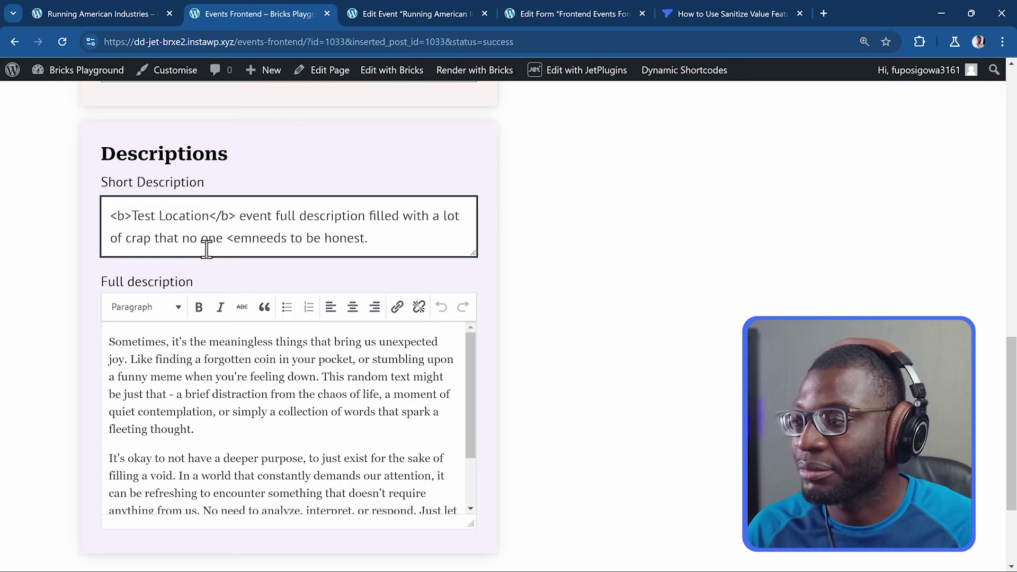
text(>)
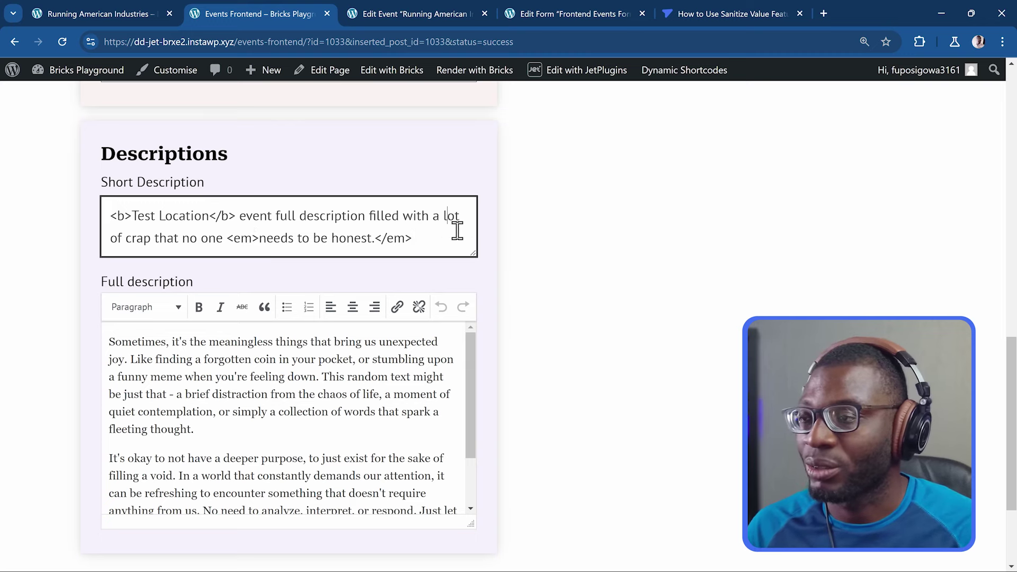
key(Return)
key(Return)
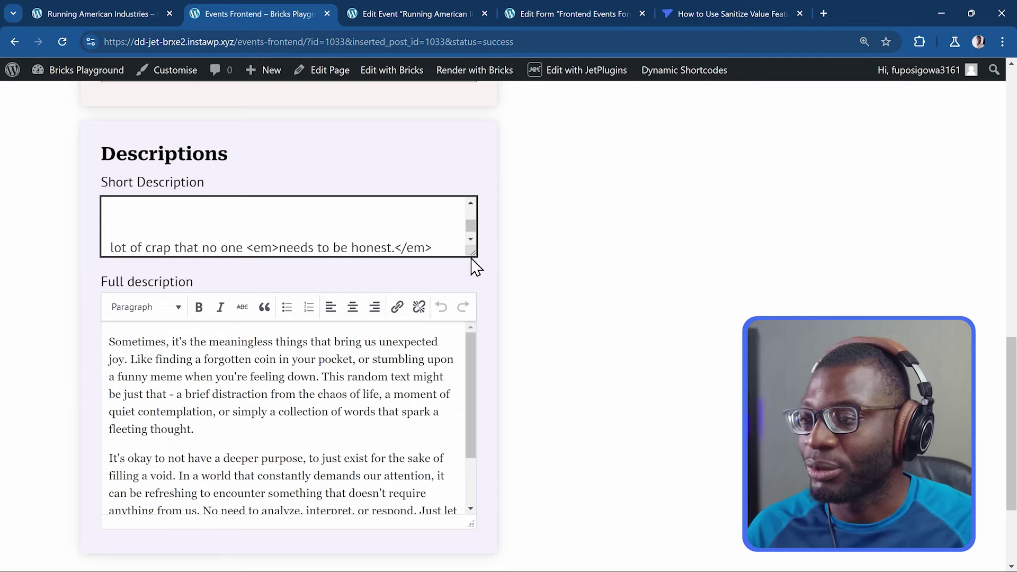
drag(473, 252, 478, 349)
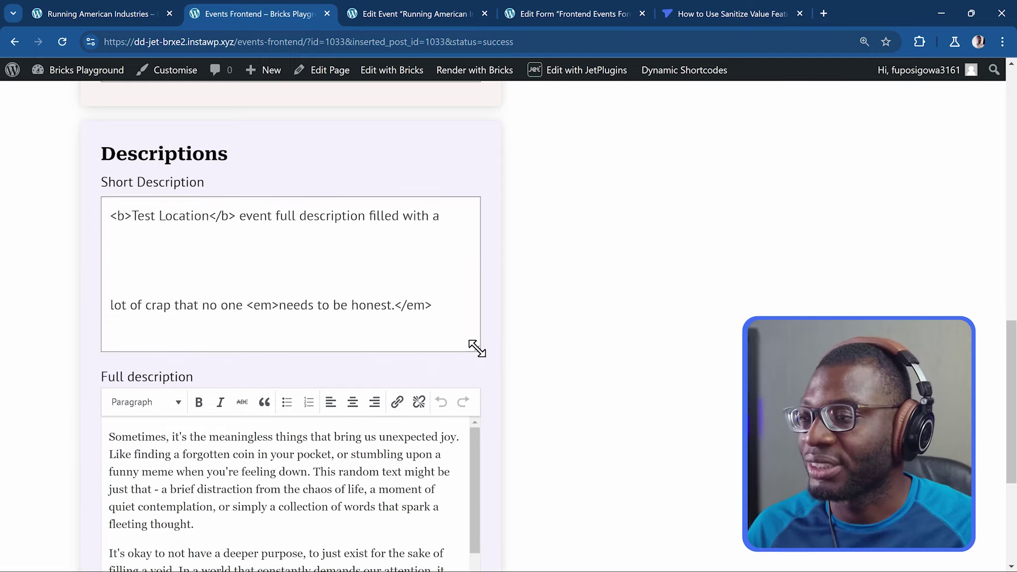
scroll(354, 277, down, 7)
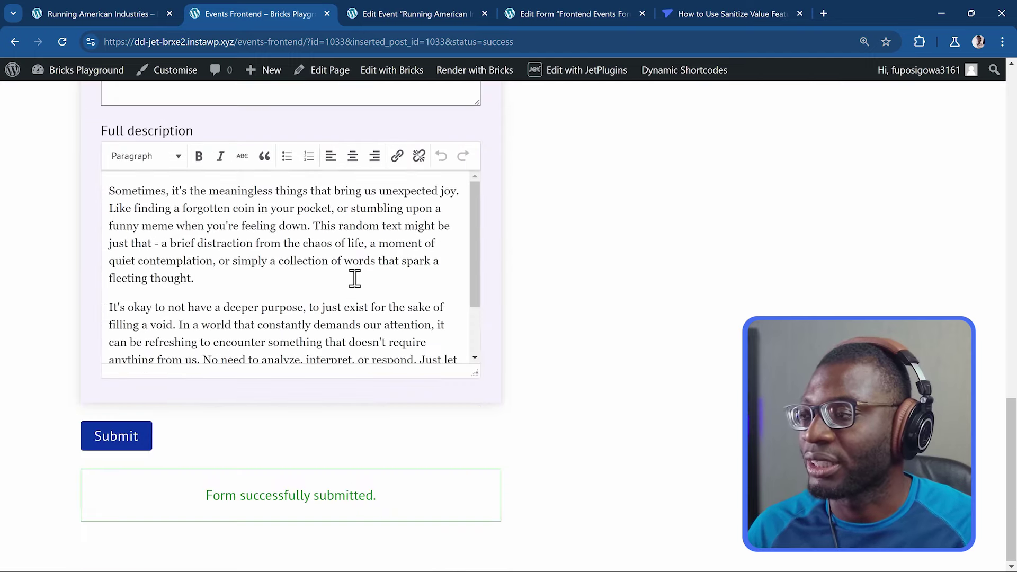
click(108, 436)
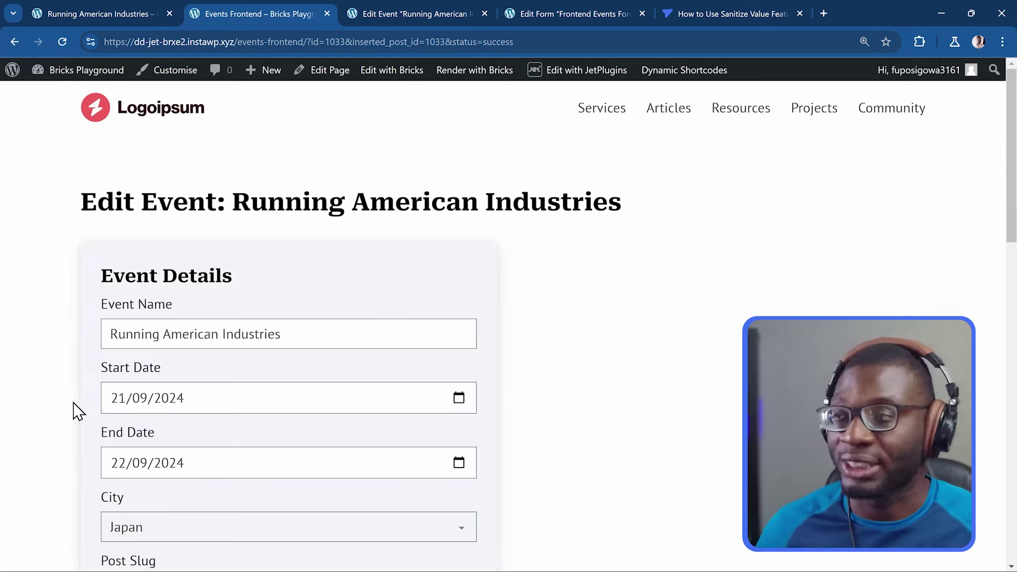
- Reload the Running American Industries event page to see the formatted description
click(85, 13)
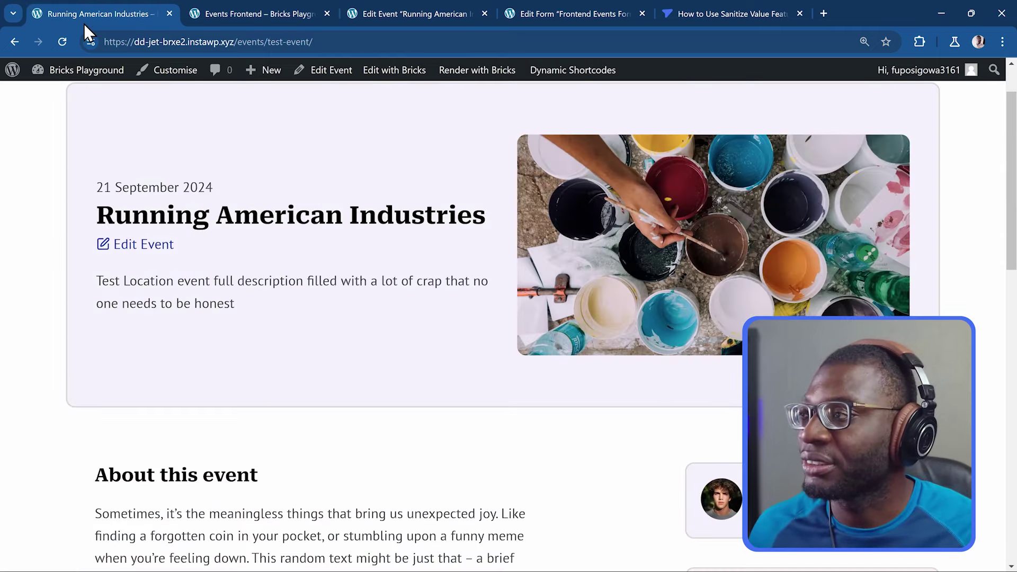
click(63, 42)
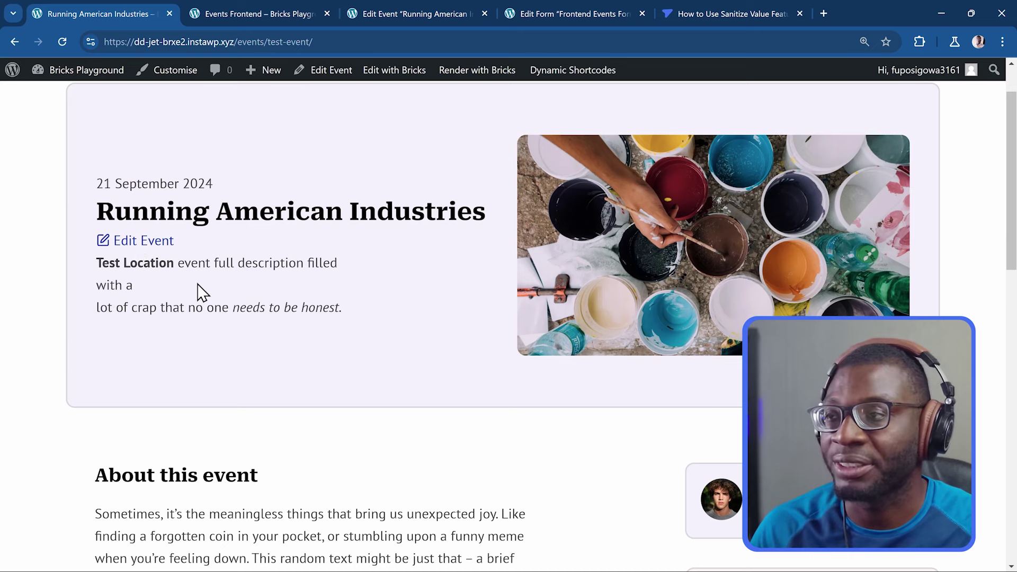
- Apply Sanitize textarea to the Short Description (excerpt) field and save the form
click(555, 11)
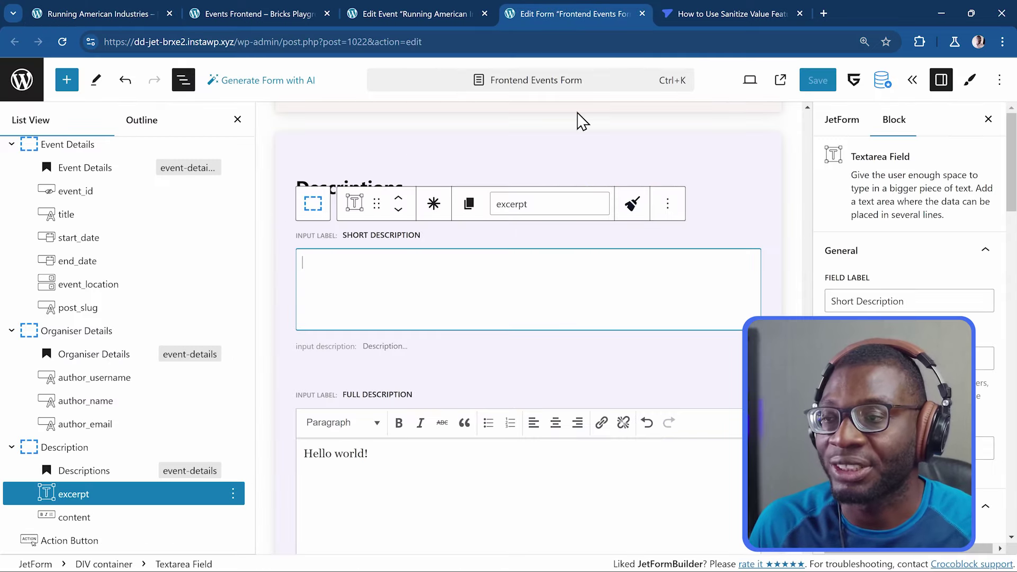
click(630, 204)
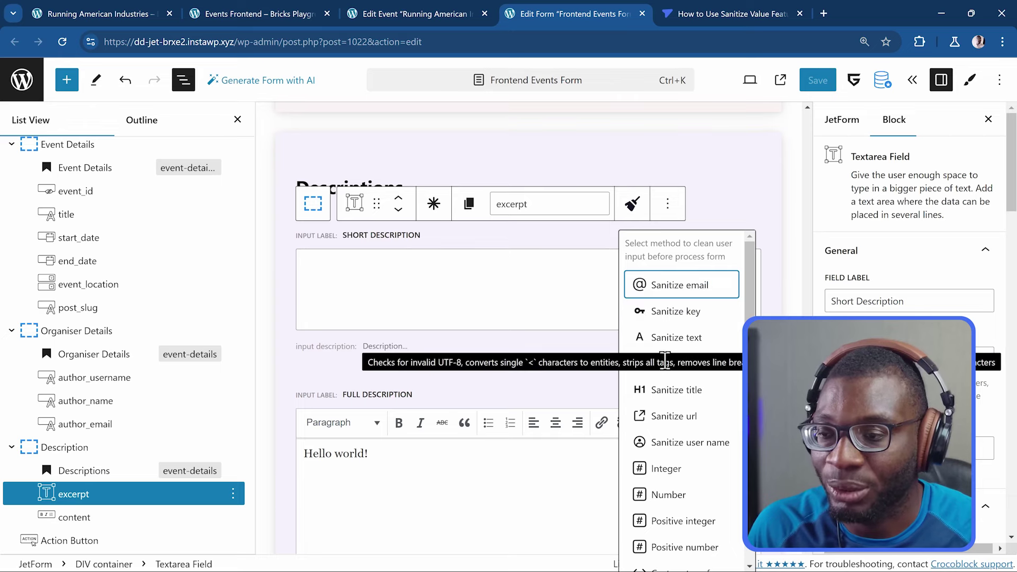
click(695, 371)
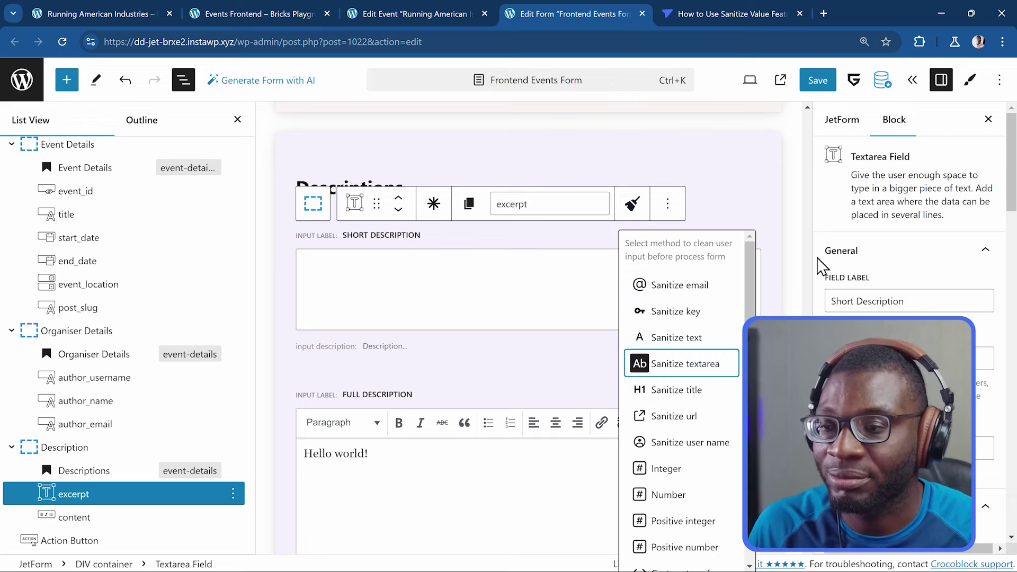
click(819, 80)
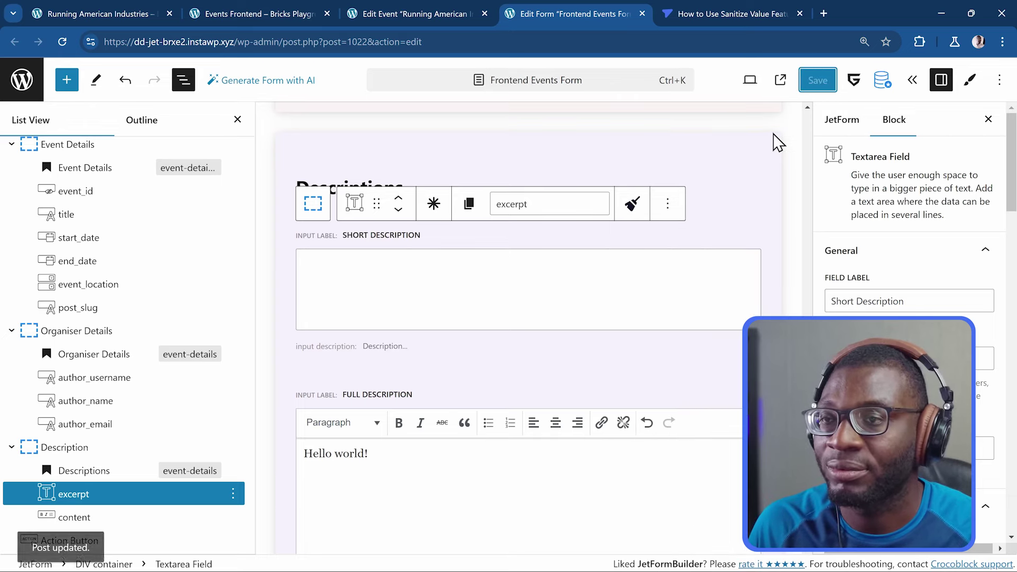
- Reload the frontend event form and submit it again
click(243, 17)
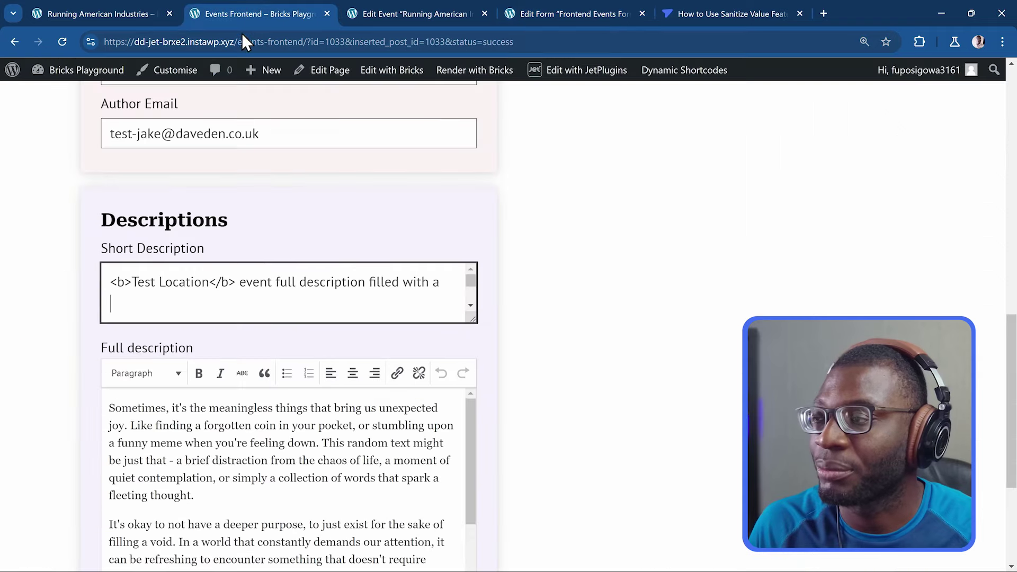
click(62, 41)
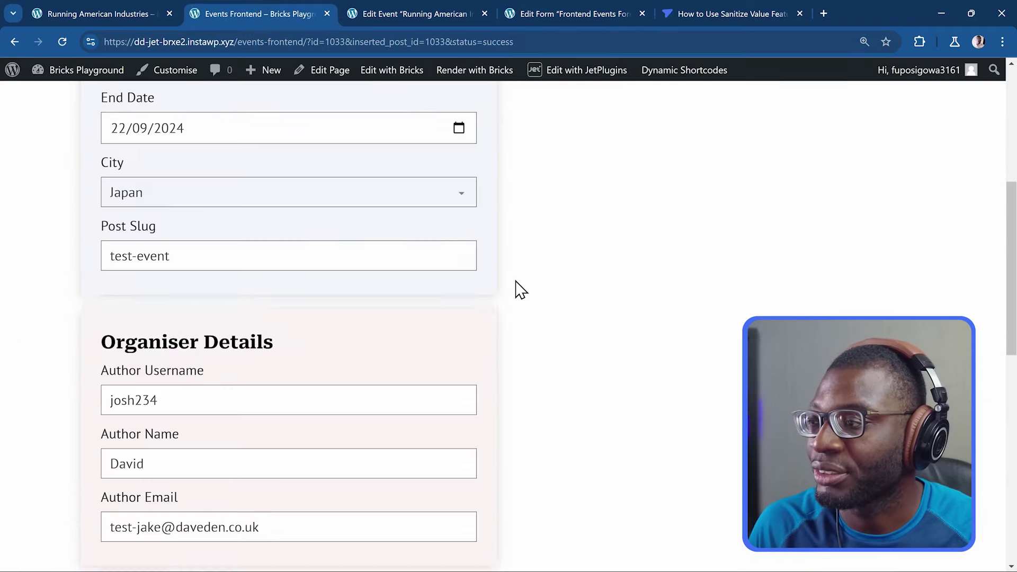
scroll(222, 295, down, 1)
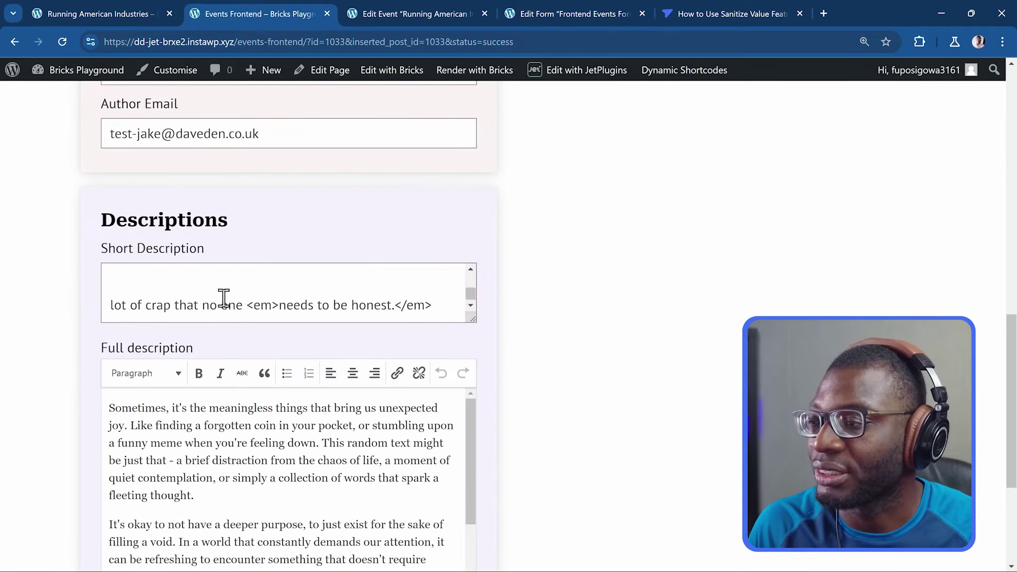
scroll(258, 393, down, 1)
scroll(79, 424, down, 4)
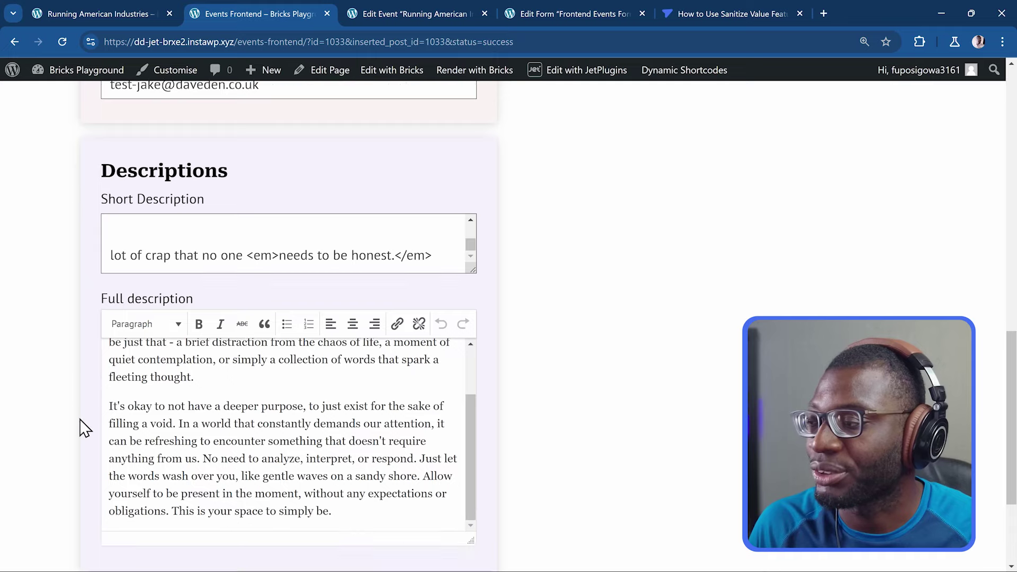
click(111, 437)
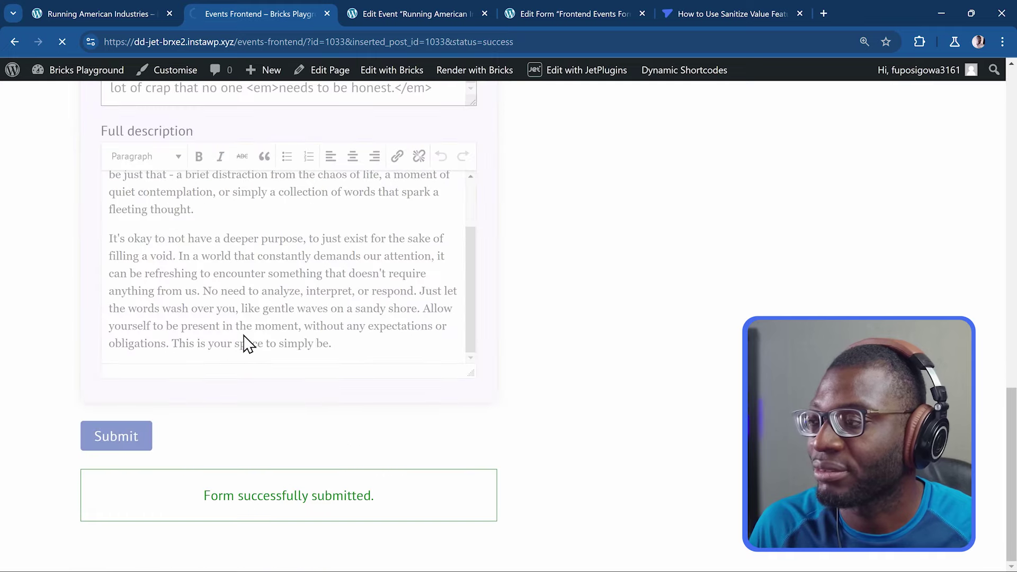
- Check that the Short Description now shows plain text without its <b> and <em> tags
scroll(222, 307, down, 10)
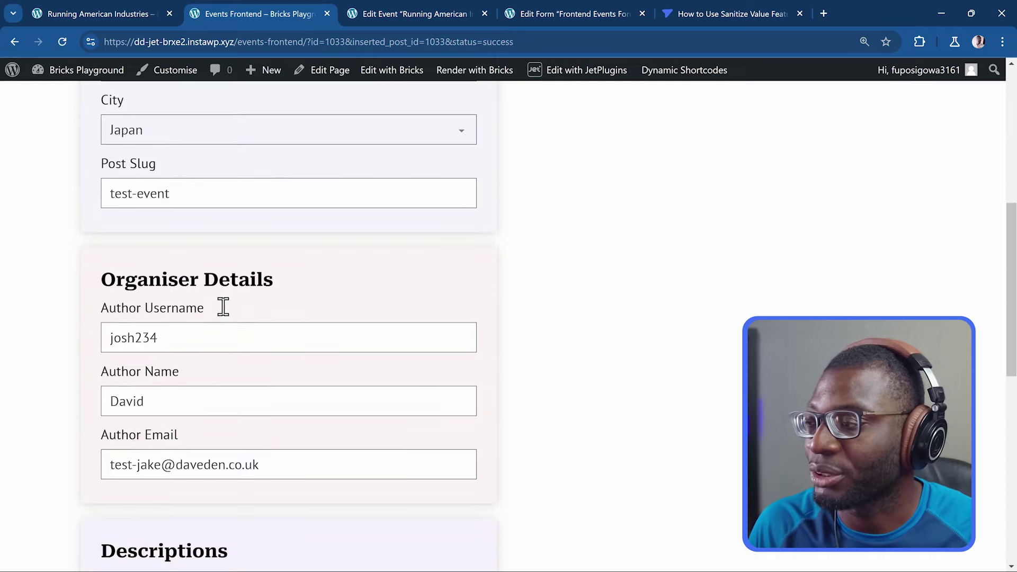
scroll(297, 371, up, 1)
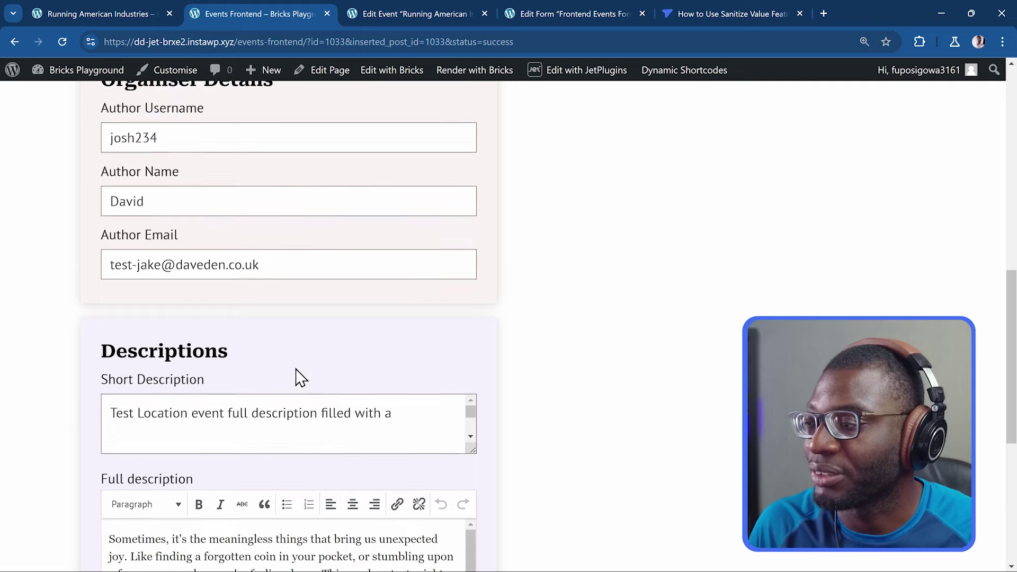
scroll(295, 345, down, 3)
click(297, 245)
scroll(297, 246, down, 3)
scroll(298, 245, up, 3)
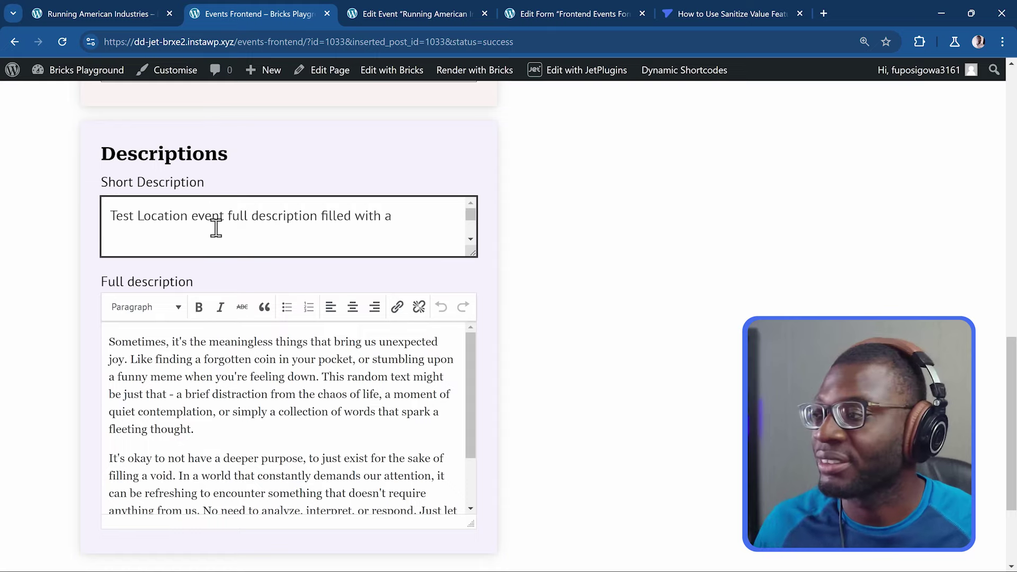
scroll(167, 214, down, 1)
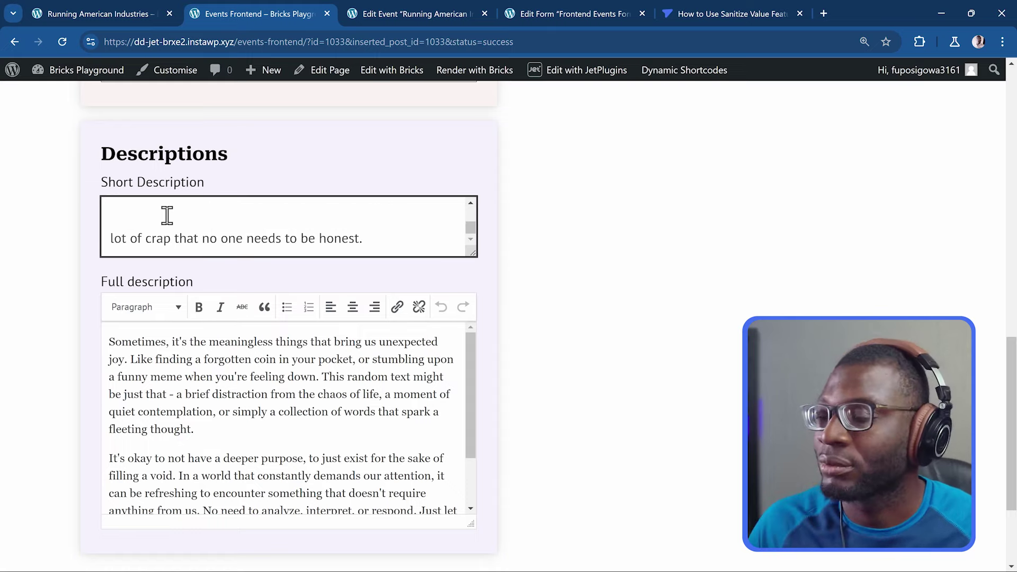
- Reload the published Running American Industries event page to view the plain-text description
click(104, 13)
click(61, 42)
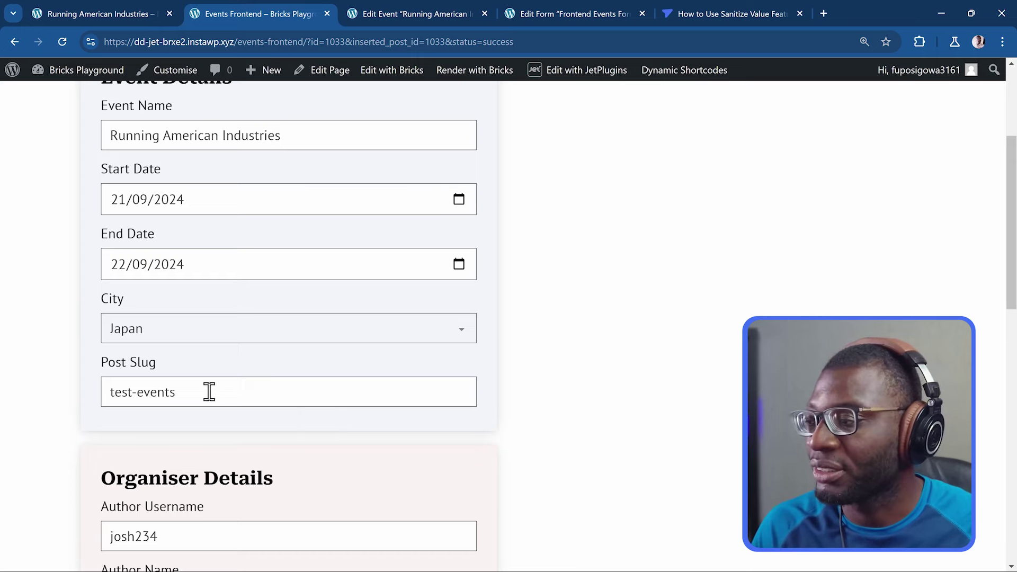
- Replace the Post Slug test-events with the event name 'Running American Industries' and submit
drag(208, 390, 80, 399)
scroll(341, 263, up, 3)
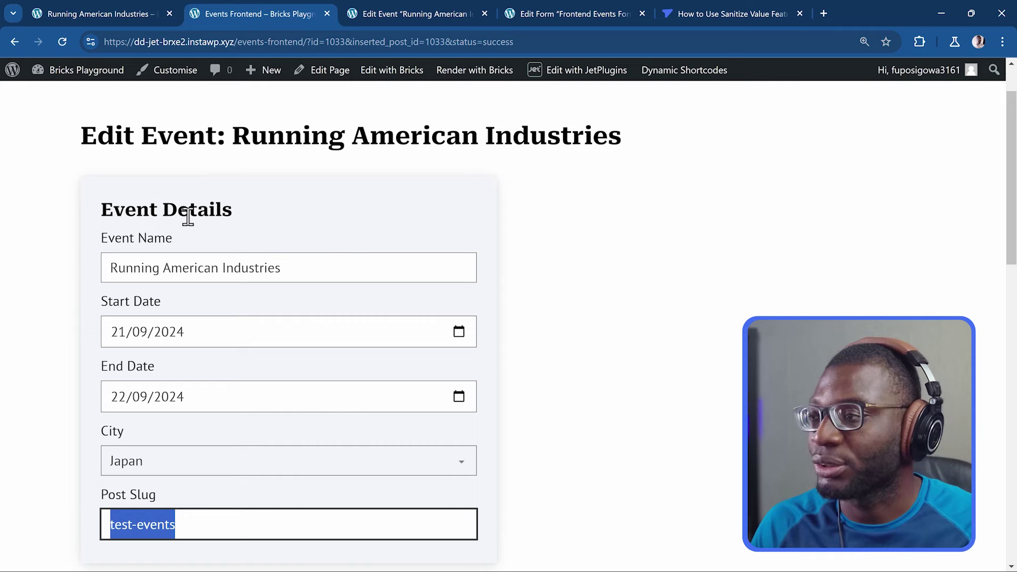
triple_click(153, 260)
key(ctrl+c)
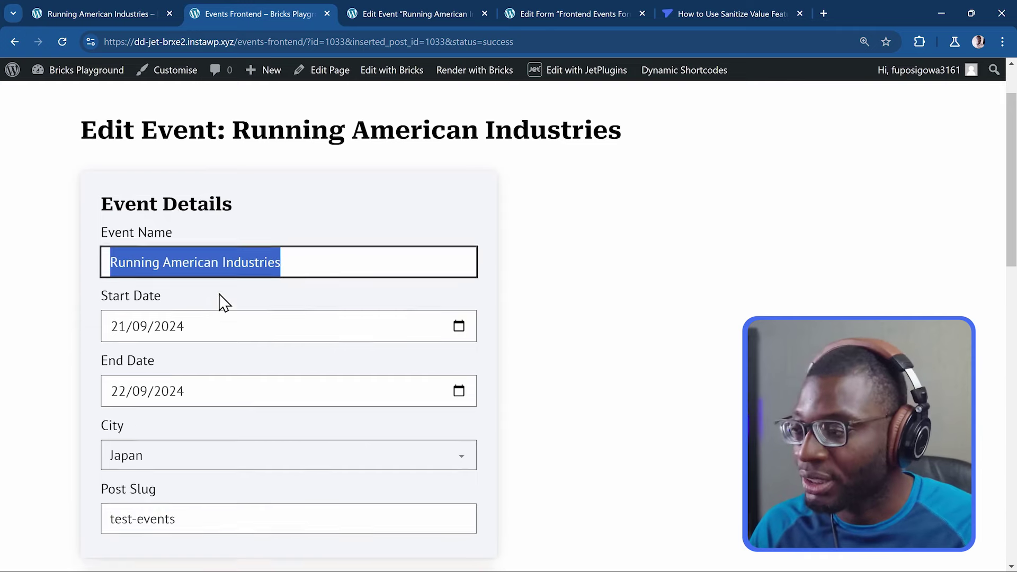
scroll(215, 300, down, 5)
double_click(193, 265)
key(ctrl+a)
key(ctrl+v)
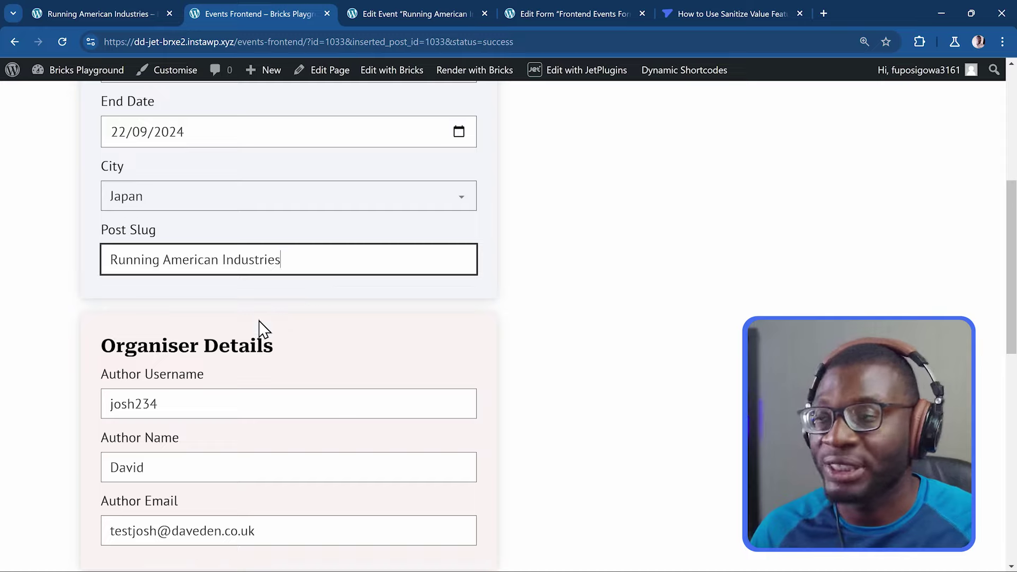
scroll(261, 332, down, 8)
scroll(102, 454, down, 4)
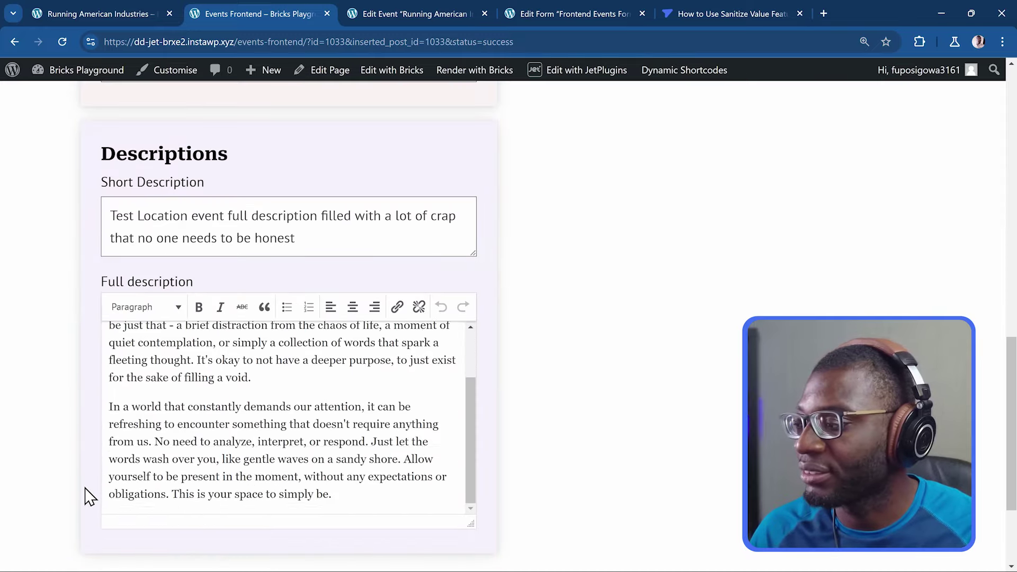
click(108, 466)
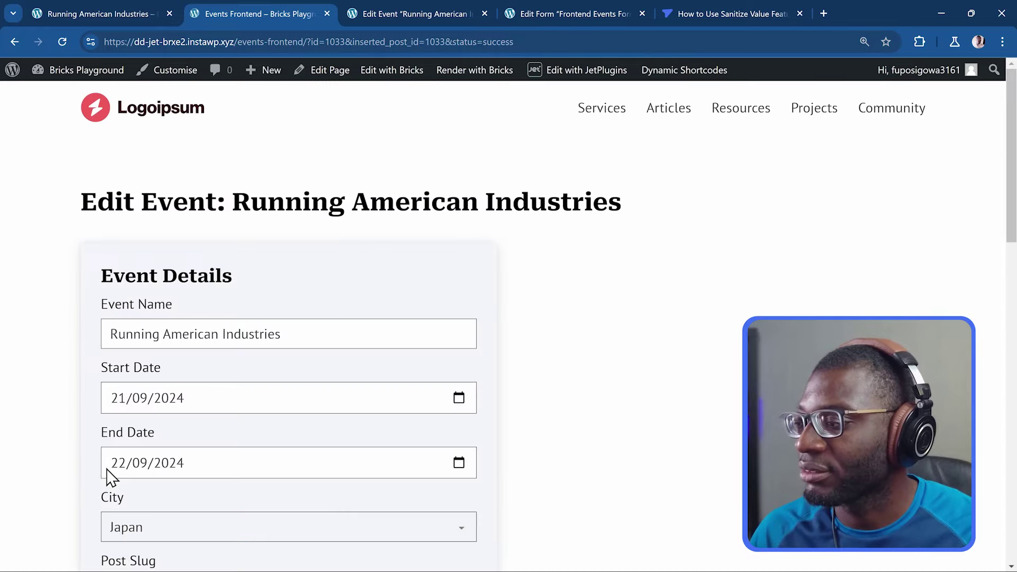
- Reload the published event page to see Post Slug reading /Running American Industries
click(113, 12)
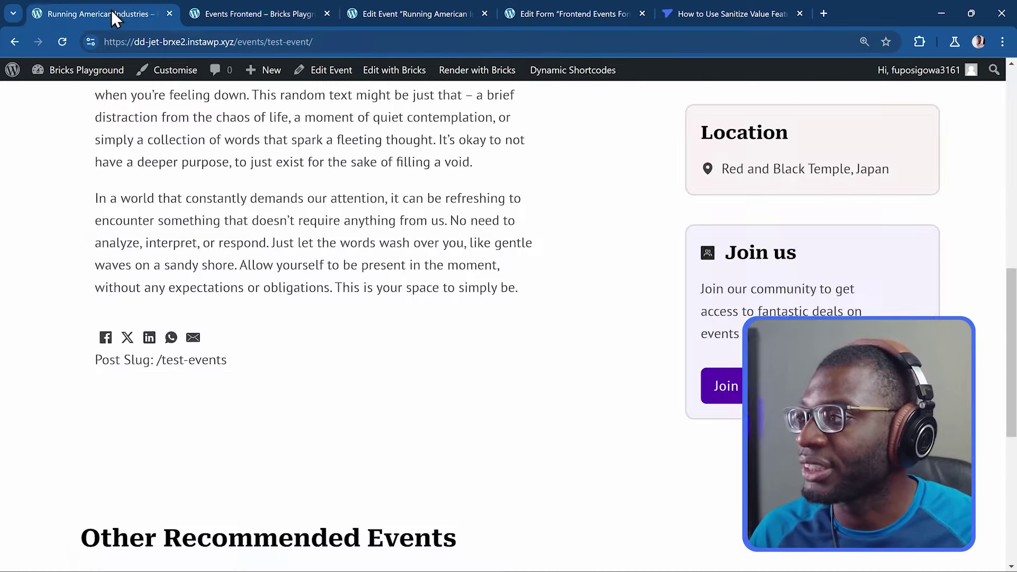
click(64, 41)
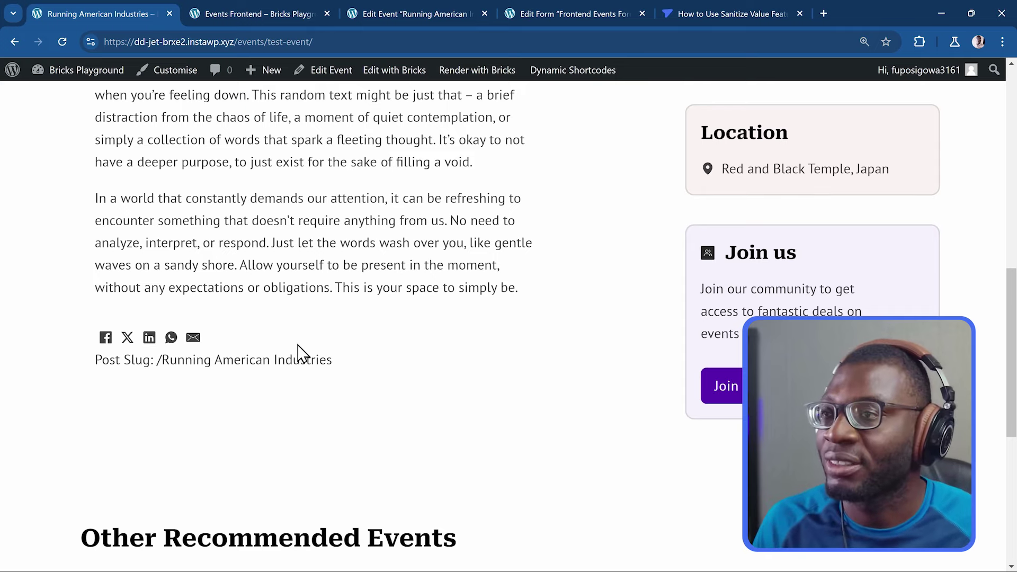
- Set the Post Slug field's sanitize value to Sanitize title and save the form
click(601, 9)
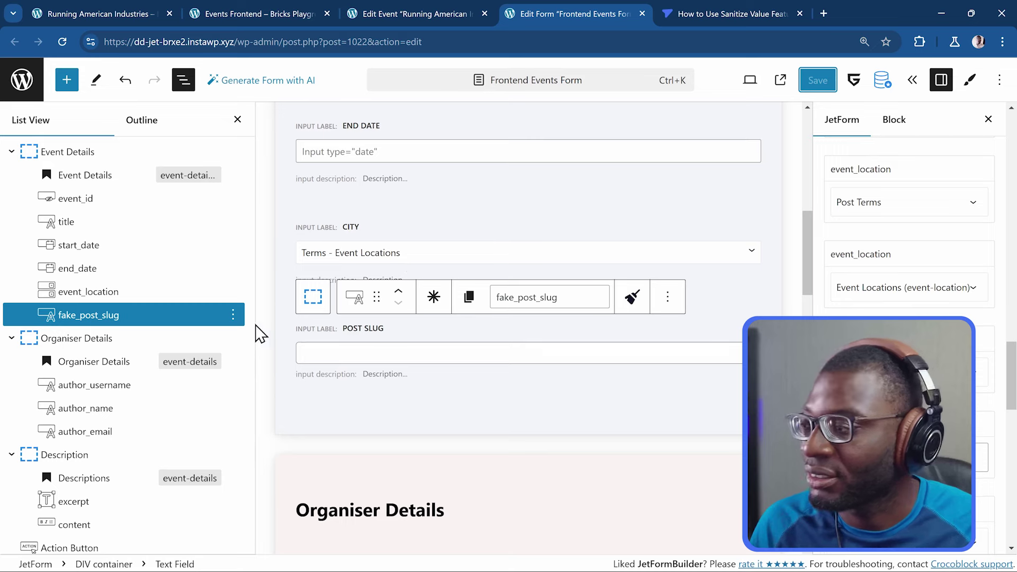
click(632, 300)
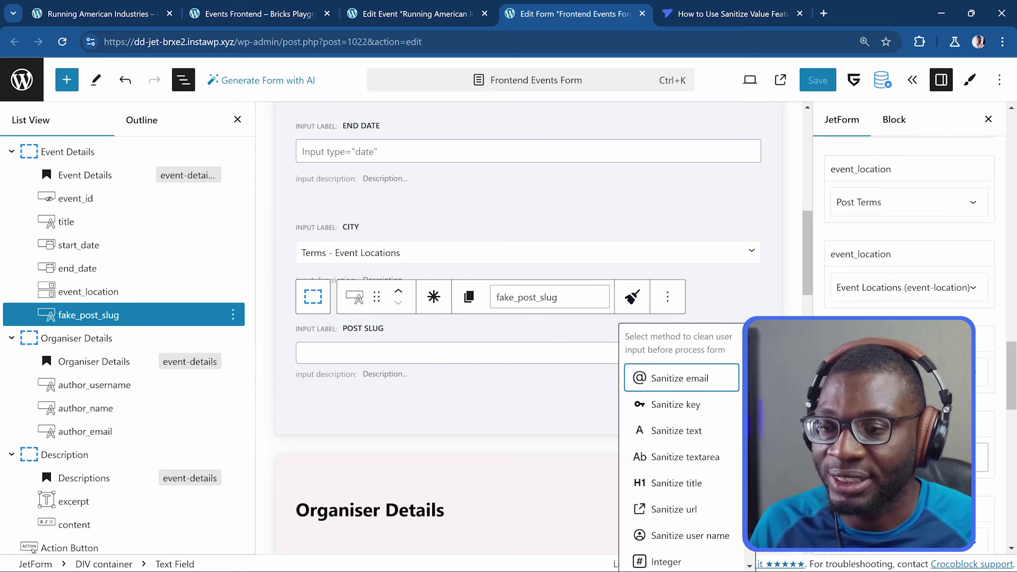
scroll(681, 451, down, 2)
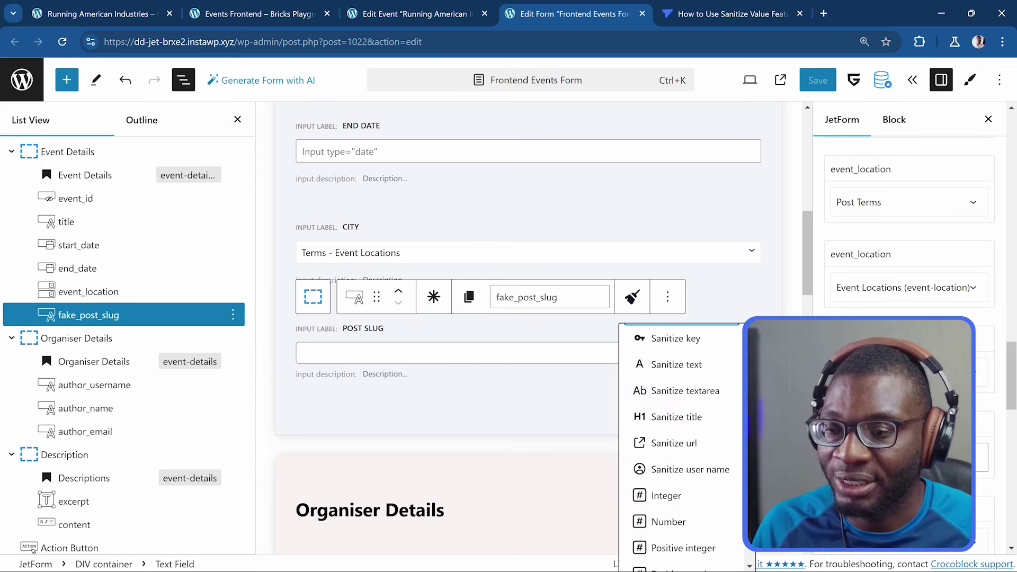
click(679, 419)
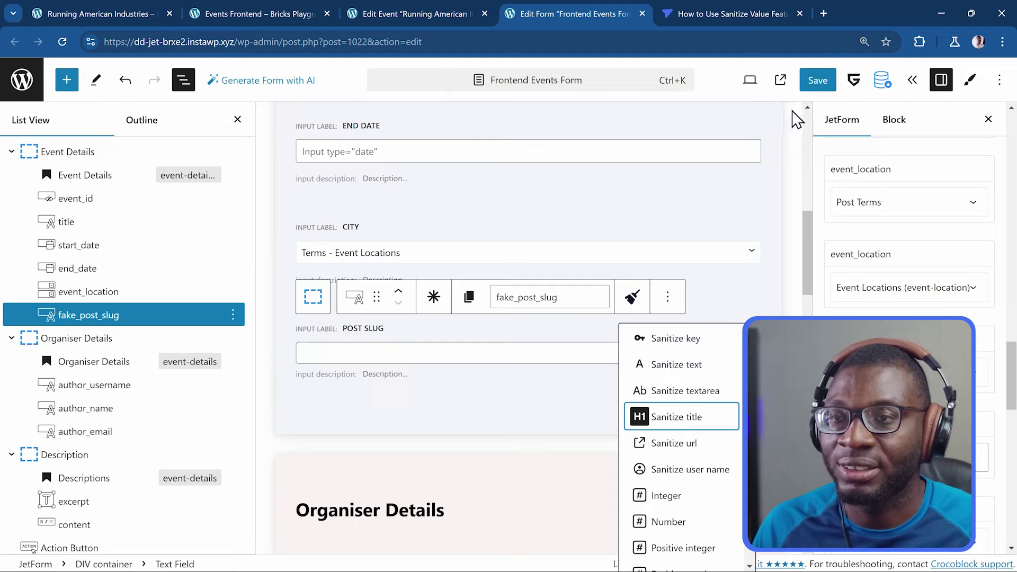
click(827, 81)
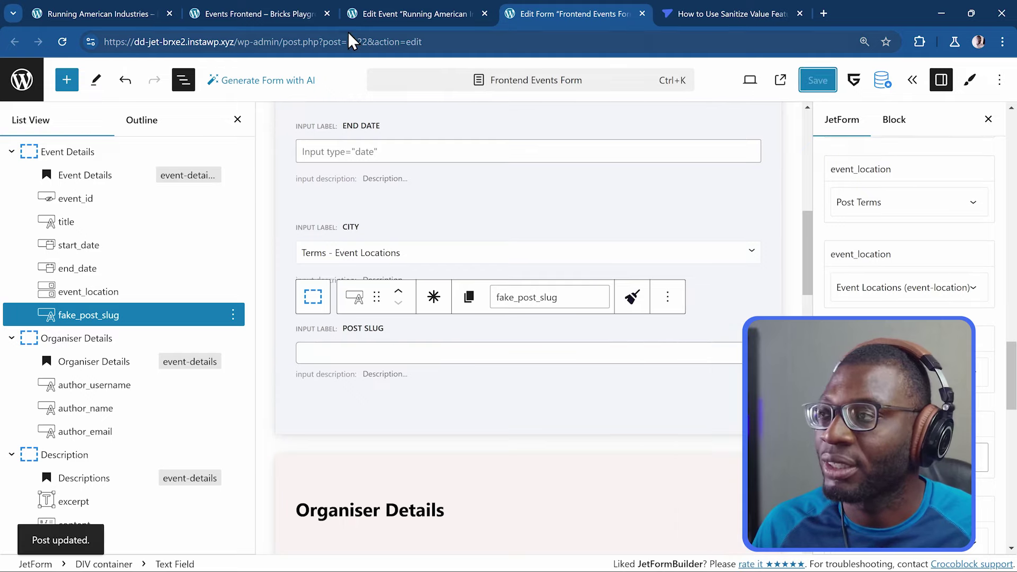
click(256, 15)
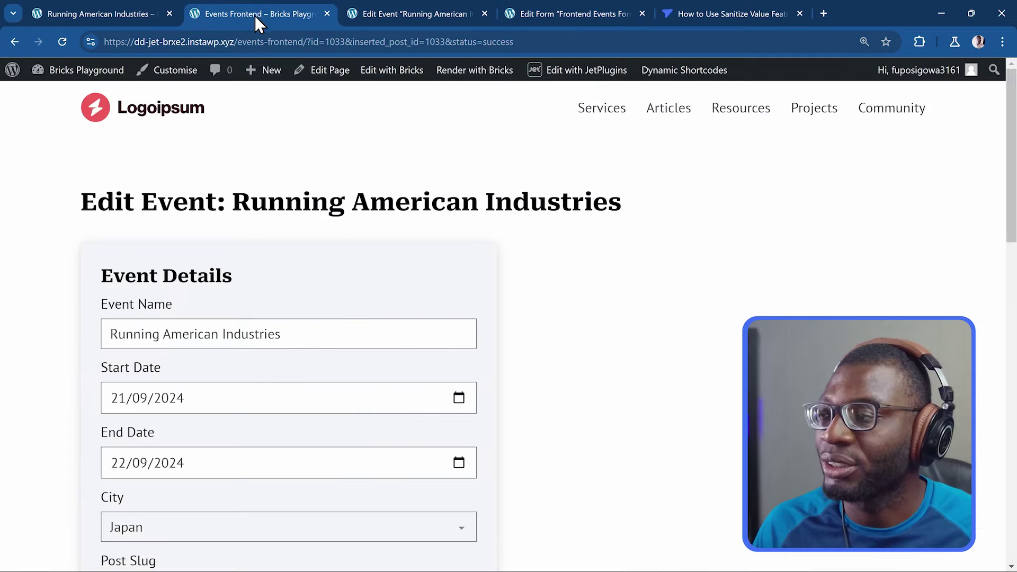
- Reload and resubmit the Edit Event form so the slug becomes running-american-industries
click(62, 42)
scroll(318, 212, down, 15)
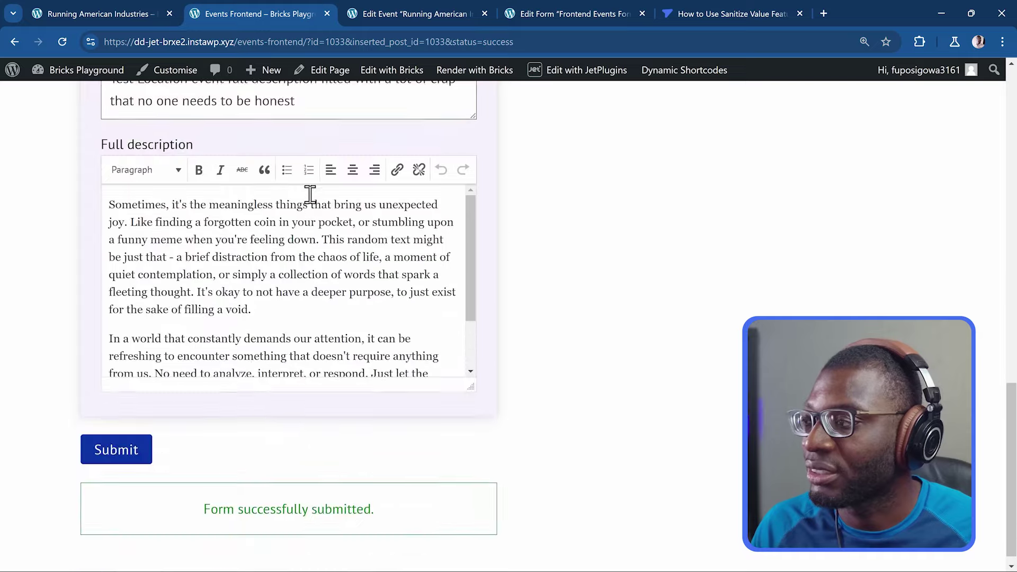
scroll(310, 194, up, 7)
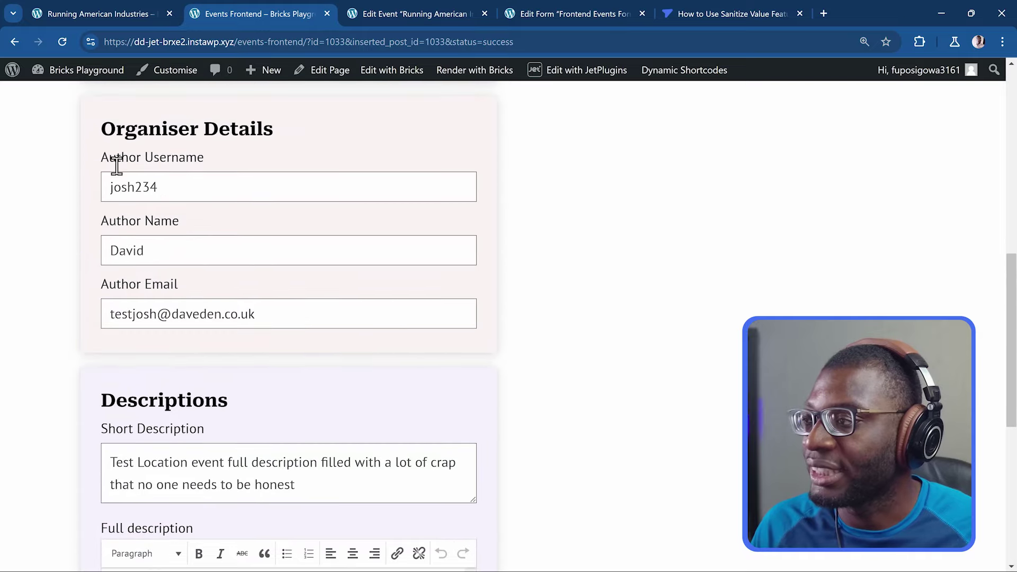
scroll(119, 157, up, 2)
scroll(156, 338, down, 1)
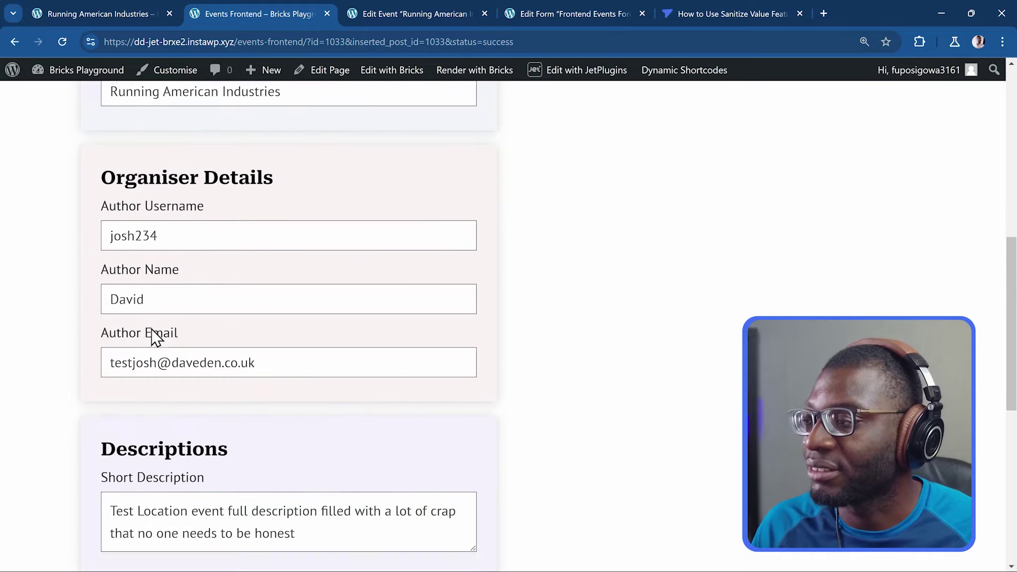
scroll(153, 338, down, 8)
click(109, 452)
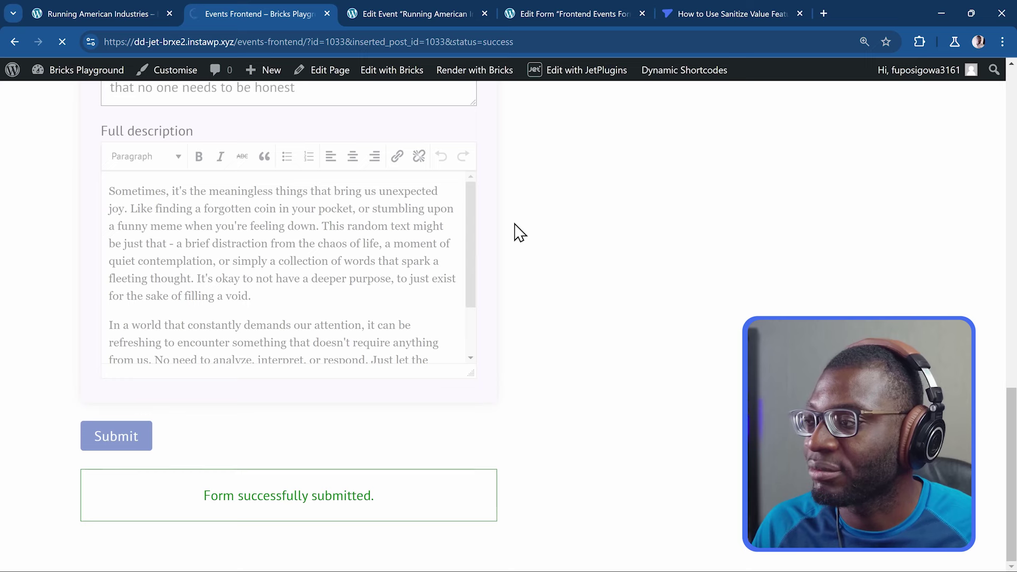
scroll(457, 232, down, 6)
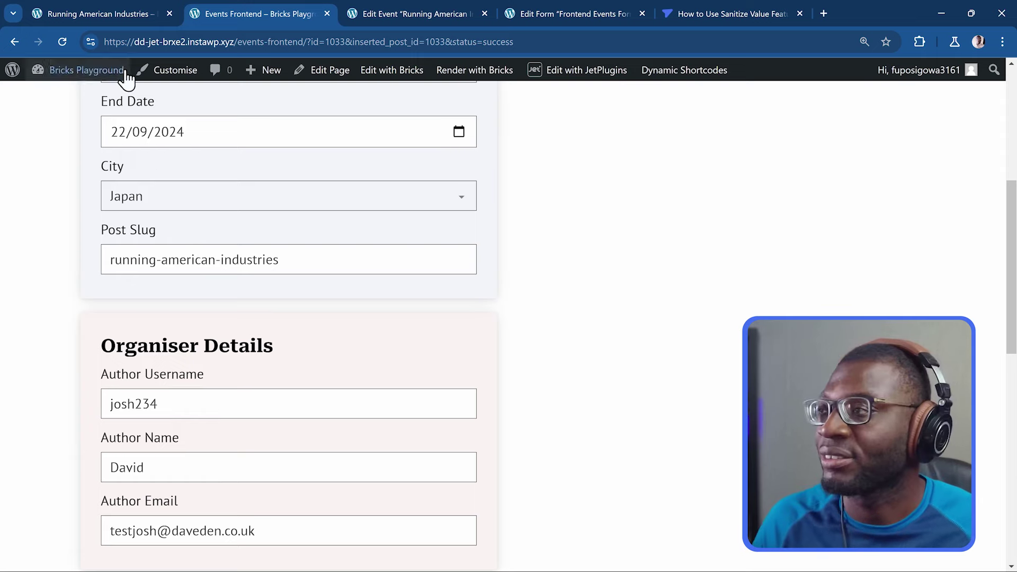
- Reload the event page to confirm Post Slug shows /running-american-industries
click(105, 13)
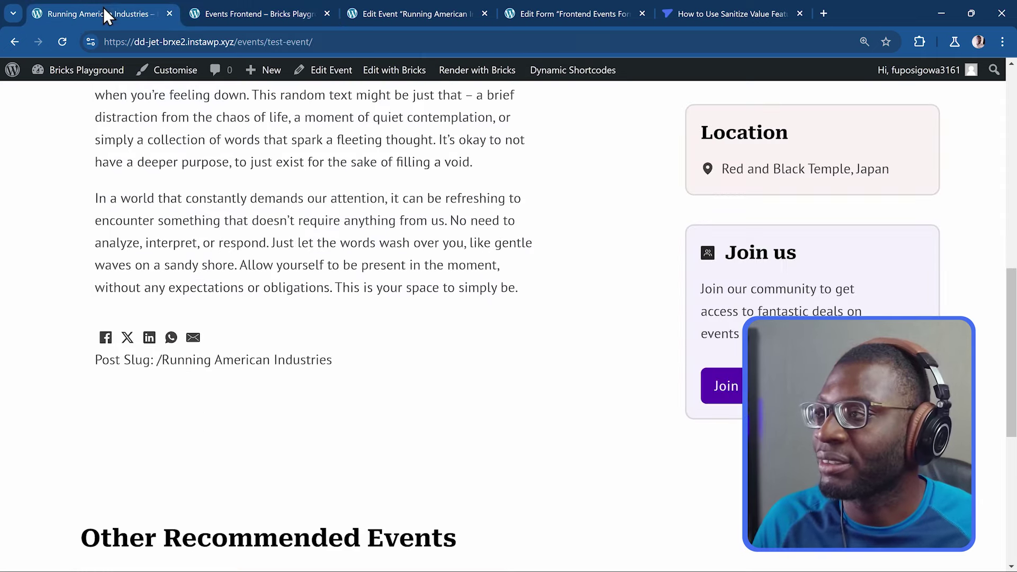
click(65, 40)
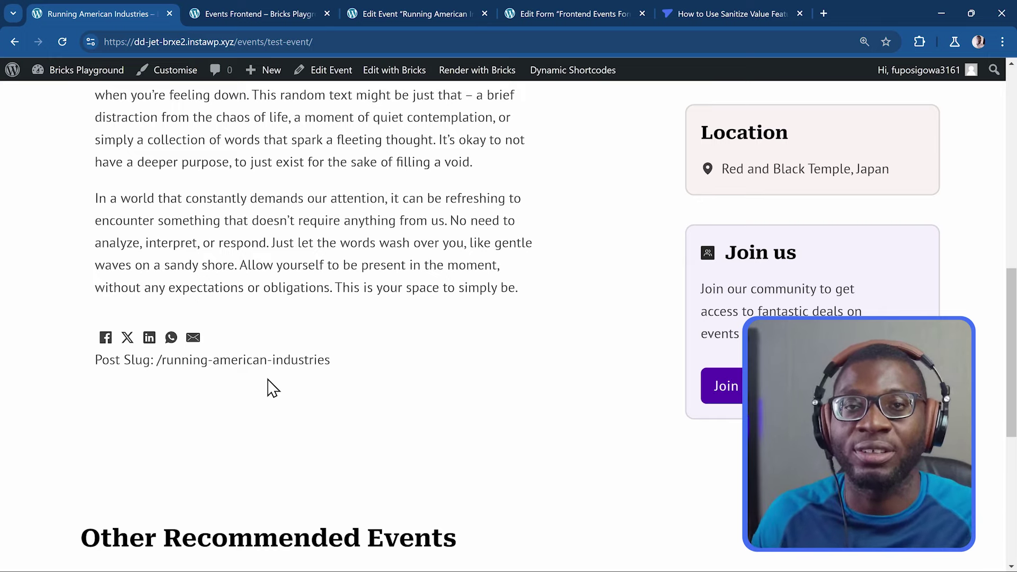
key(ctrl+4)
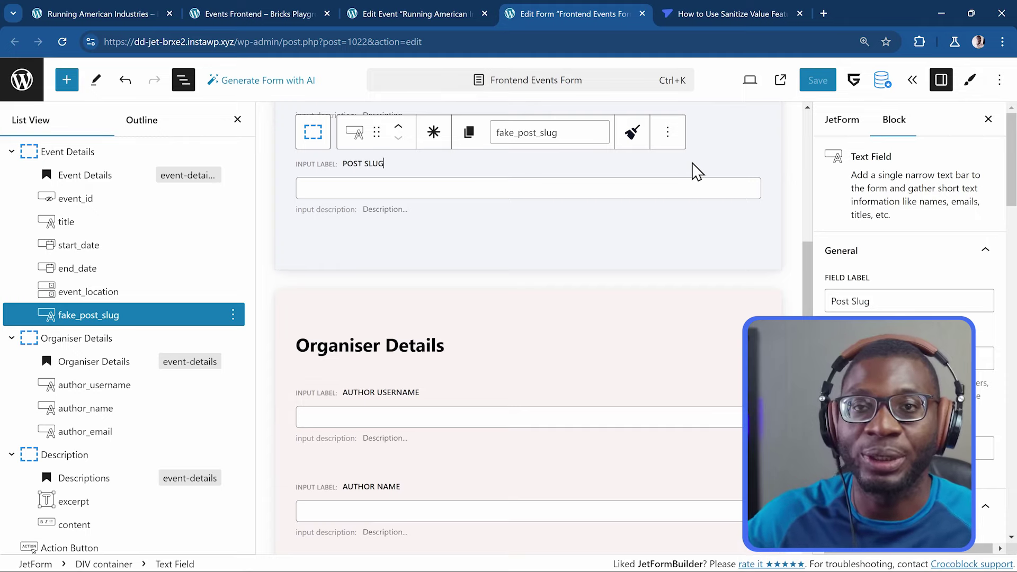
- Read the Sanitize title section of the Sanitize Value documentation article
click(705, 13)
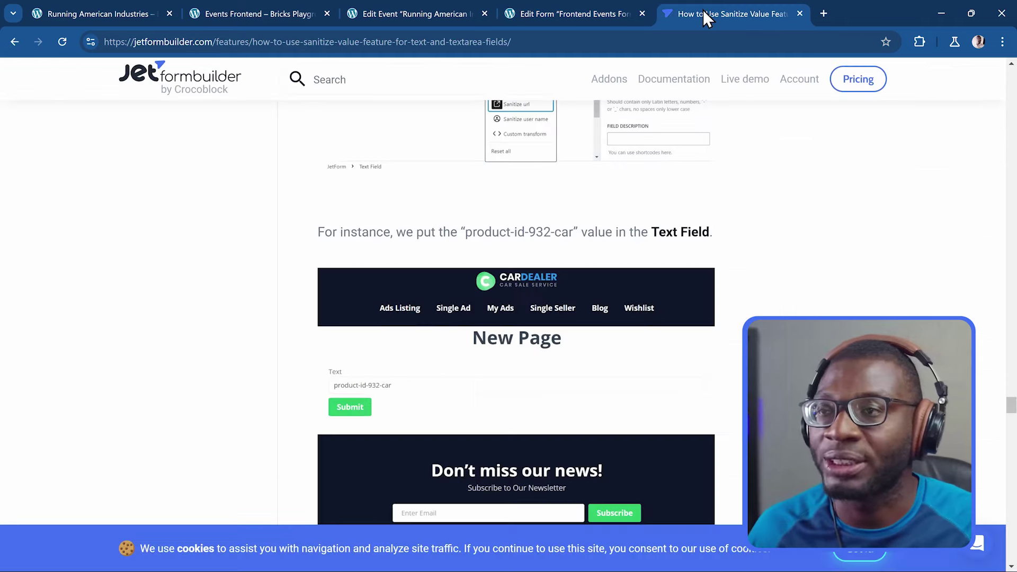
scroll(539, 304, down, 15)
scroll(538, 304, up, 12)
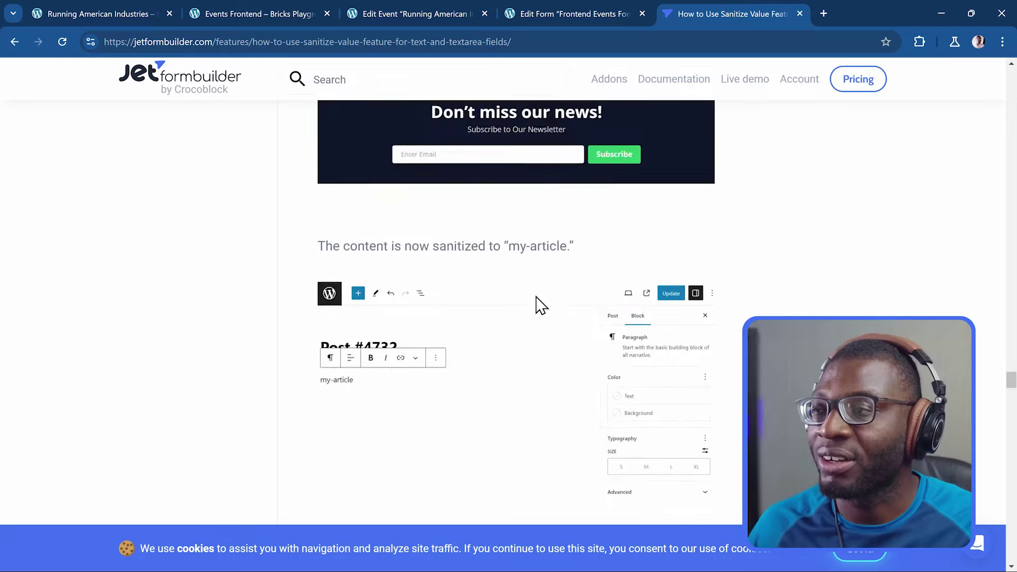
scroll(539, 304, up, 8)
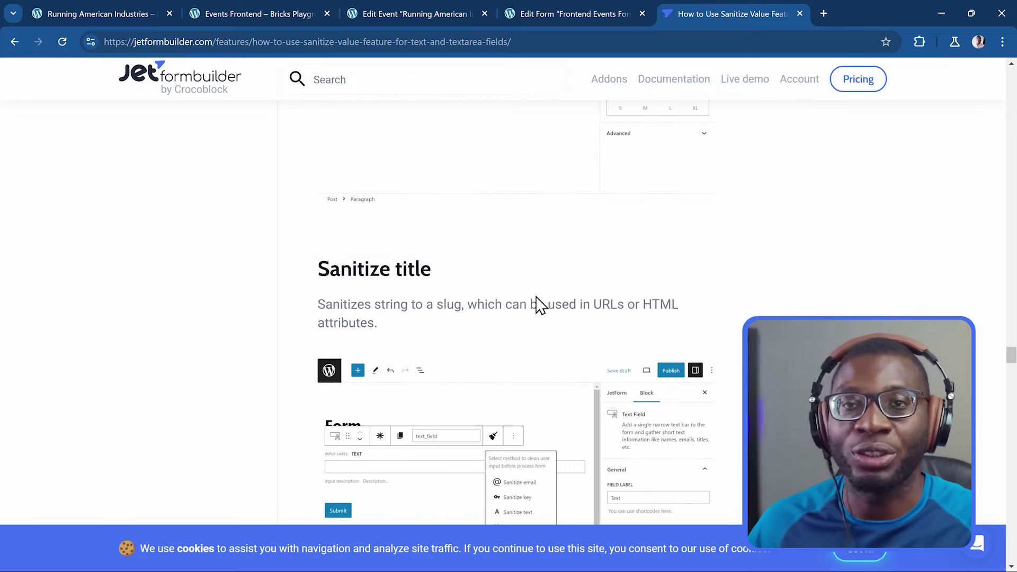
- Show the list of sanitize methods for the fake_post_slug field in the form editor
click(577, 14)
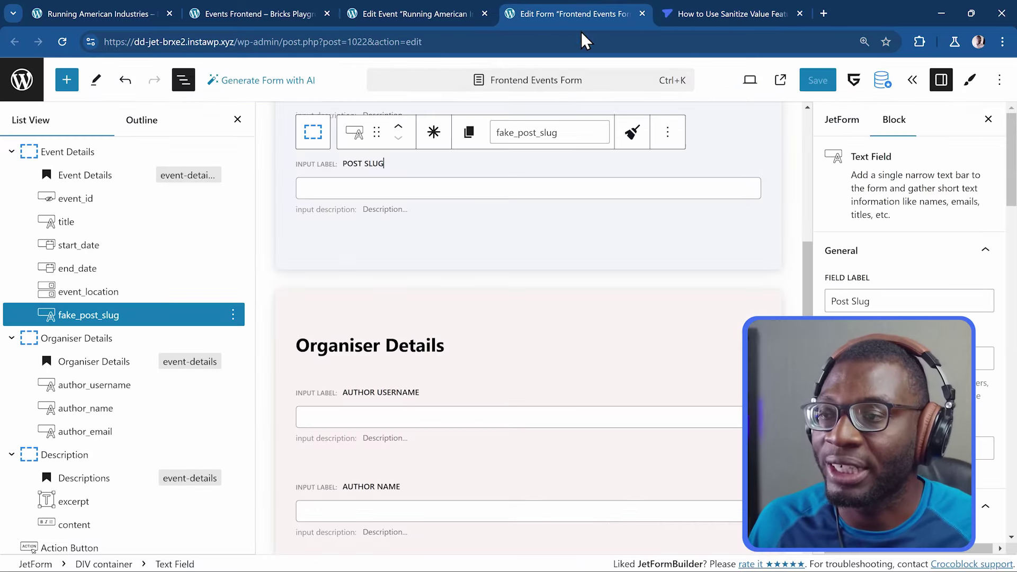
click(631, 138)
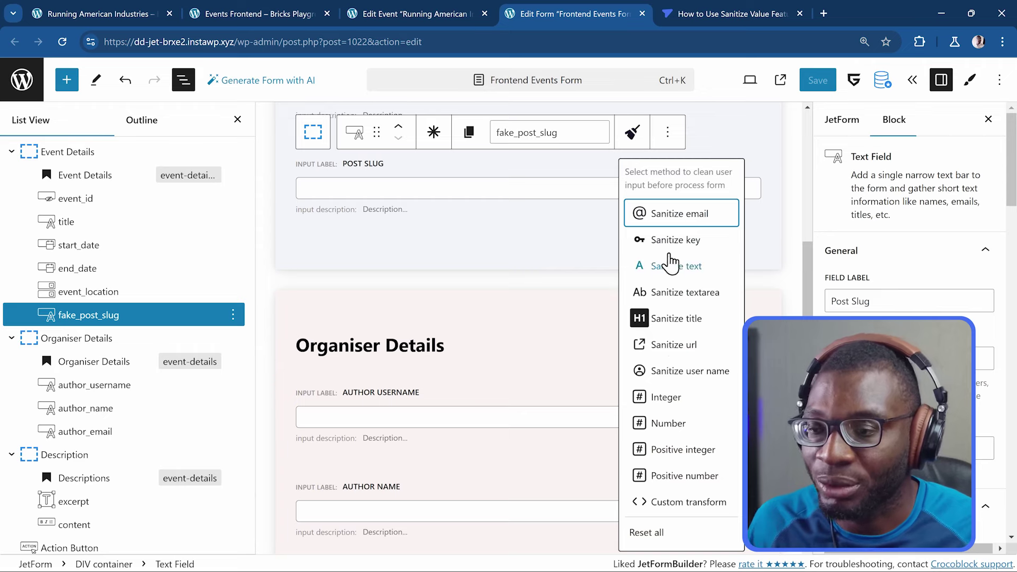